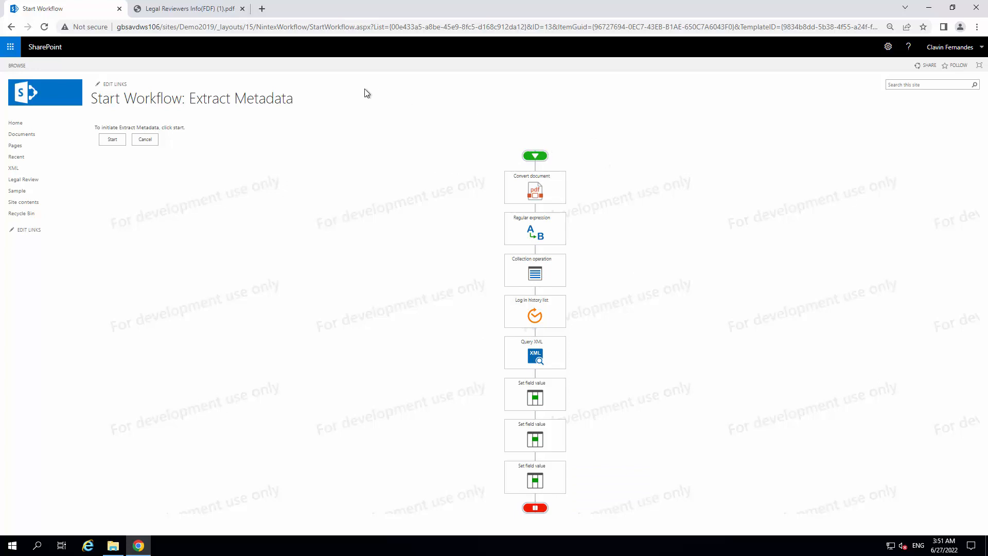
Start the Extract Metadata workflow and compare the extracted Legal Review columns with the source PDF form
left_click(103, 143)
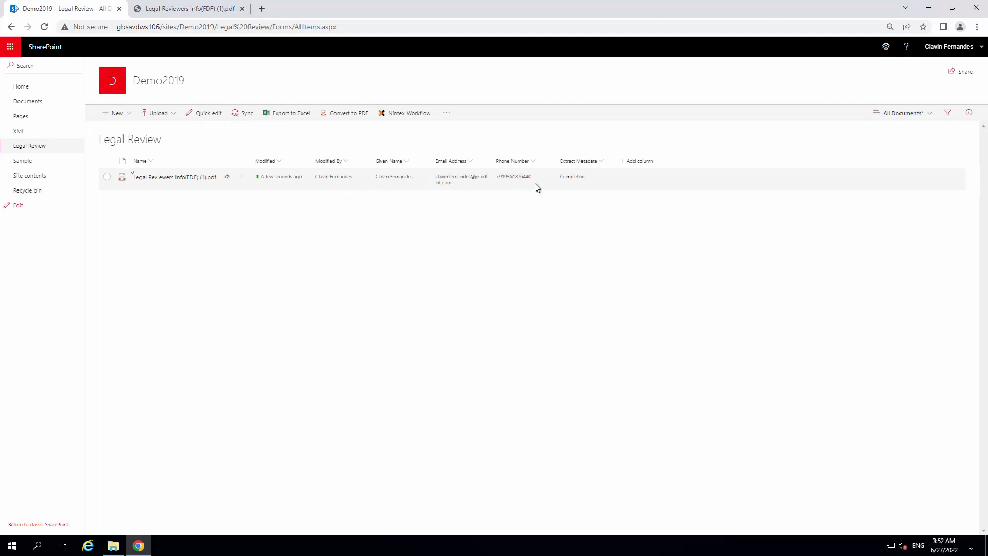
left_click(203, 7)
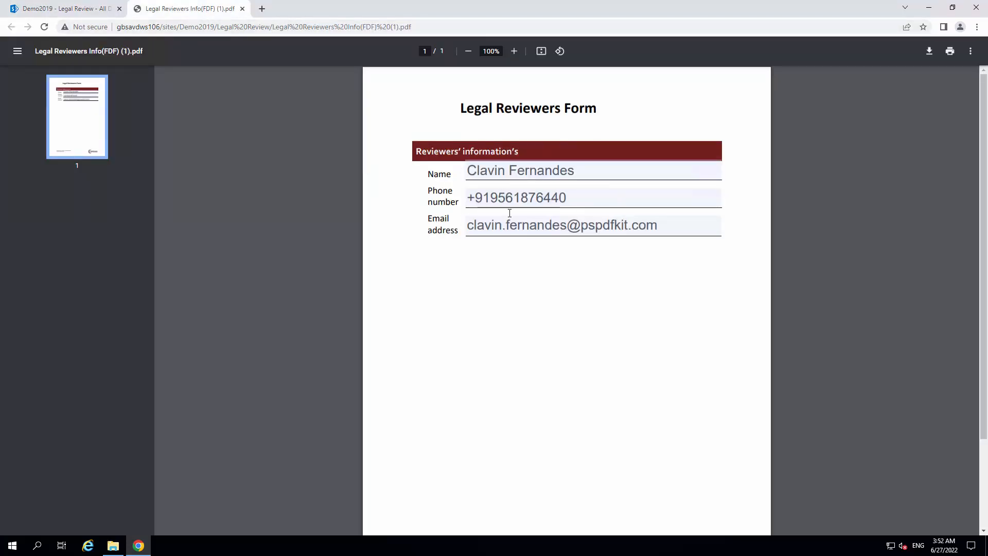
left_click(75, 8)
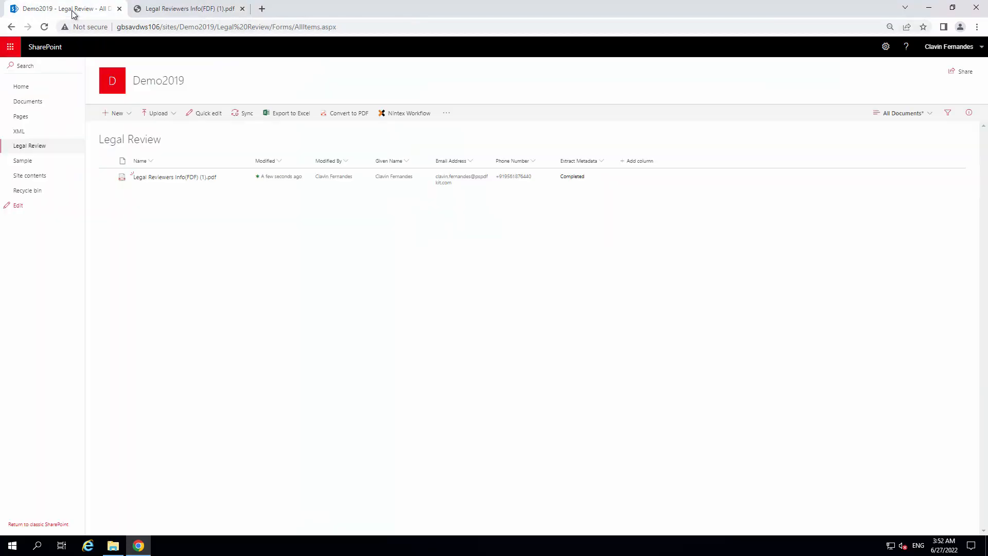
Delete Legal Reviewers Info(FDF) (1).pdf from the Legal Review library
left_click(108, 178)
left_click(282, 113)
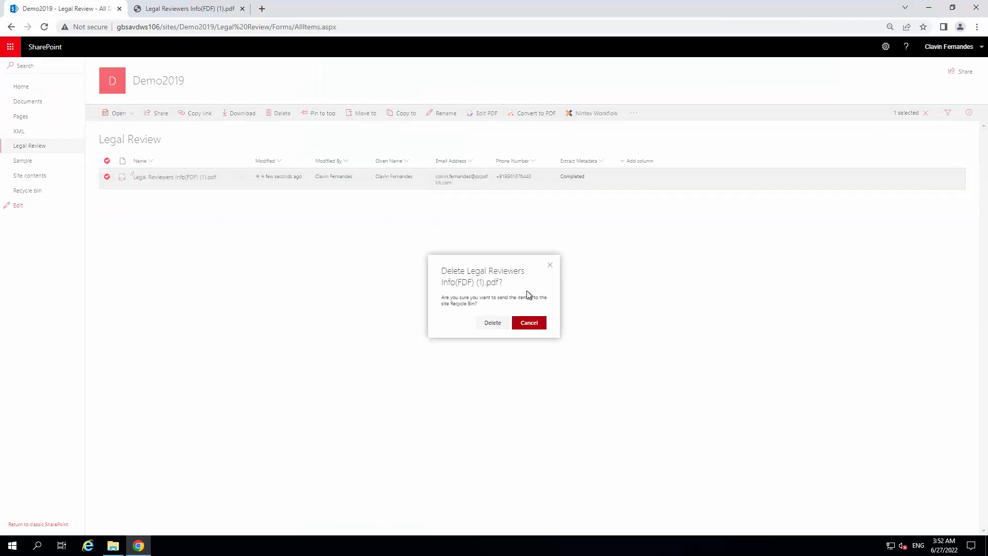
left_click(527, 322)
Delete both Legal Reviewers Info XML files from the XML library
left_click(19, 131)
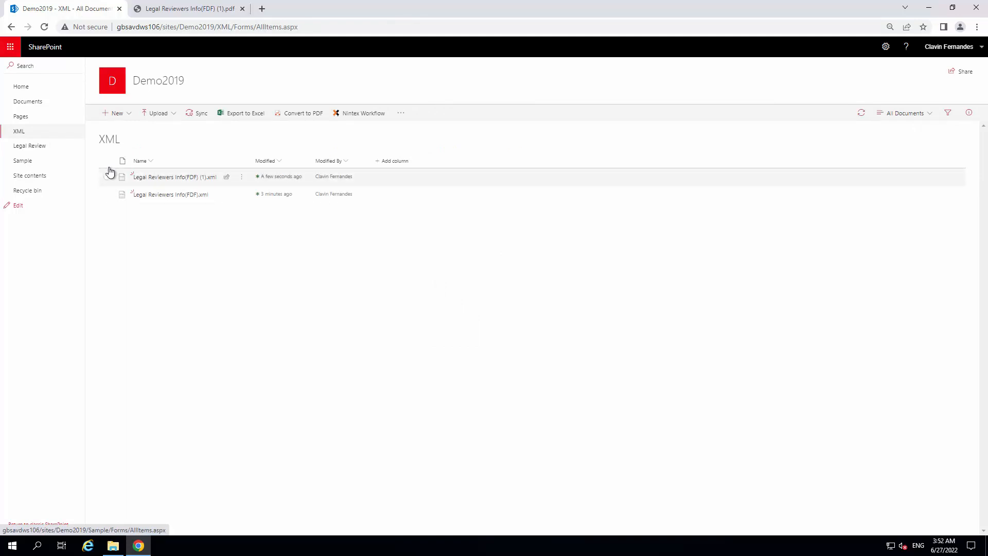
left_click(107, 162)
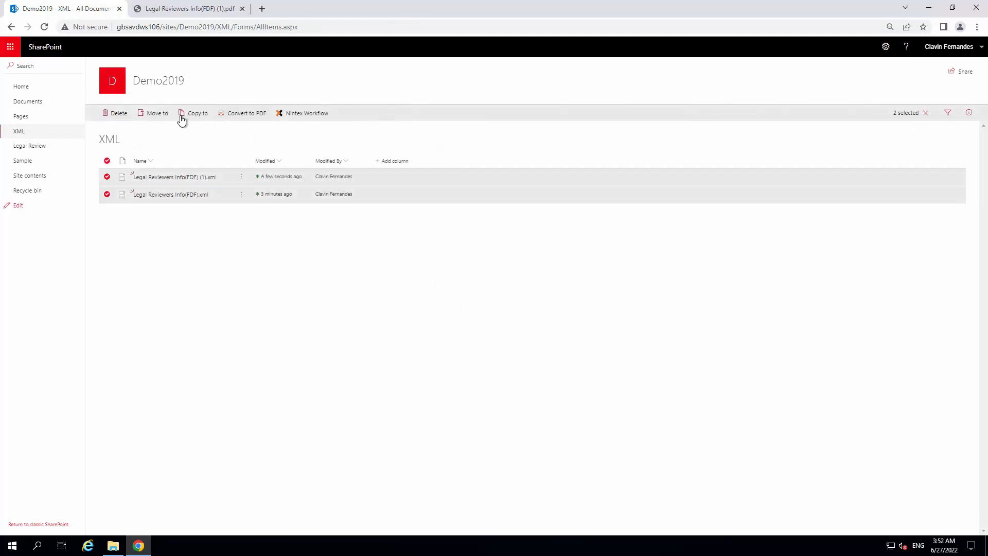
left_click(115, 113)
left_click(493, 316)
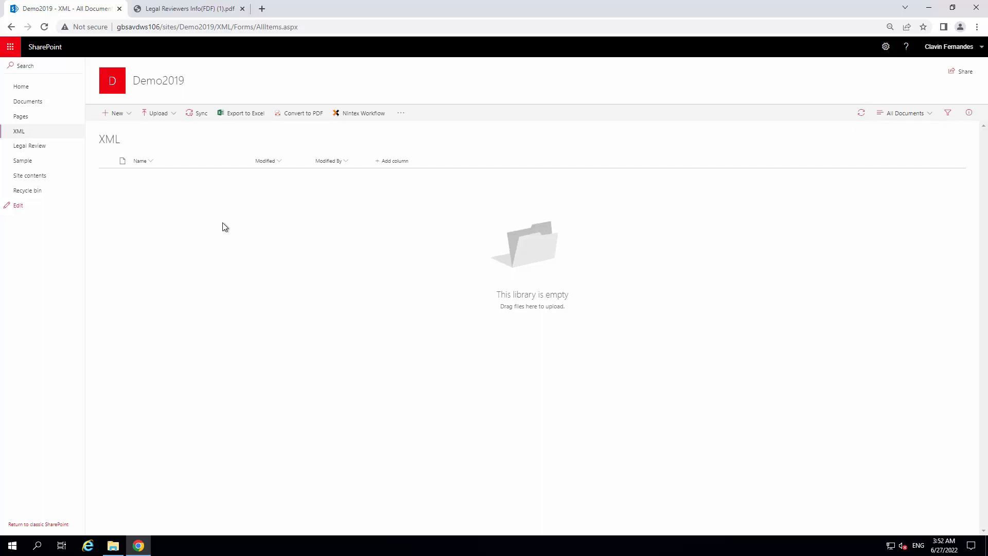
Create a new Nintex list workflow for the Legal Review library
left_click(51, 149)
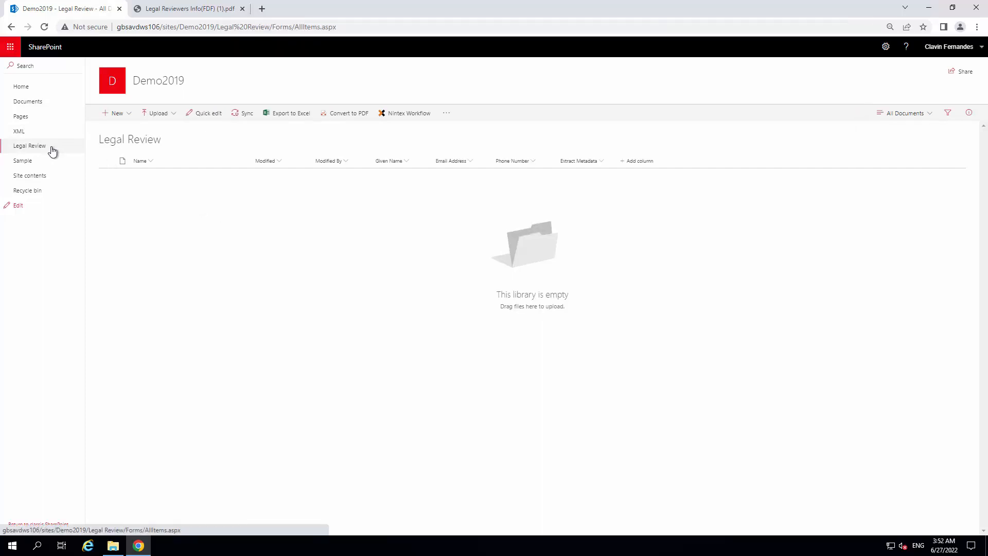
left_click(425, 119)
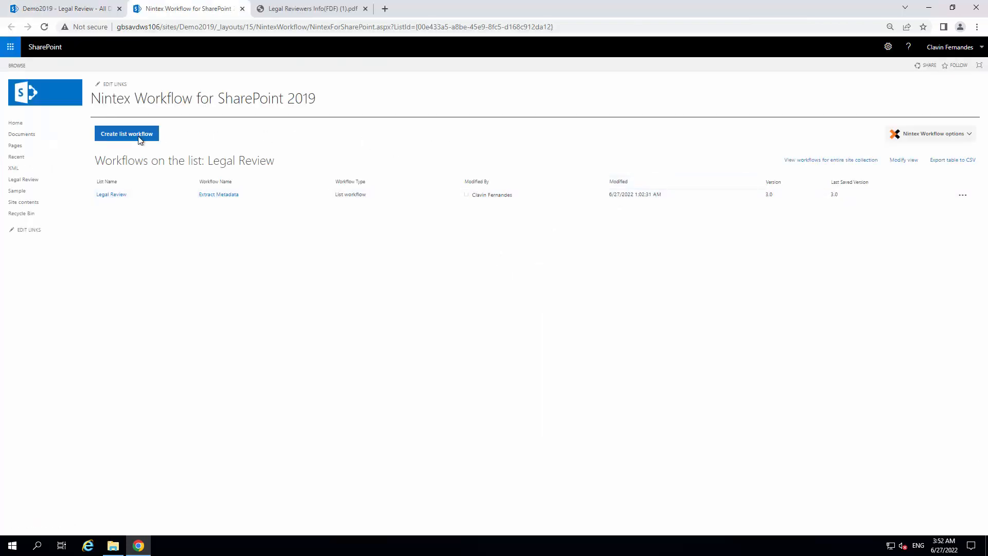
left_click(138, 138)
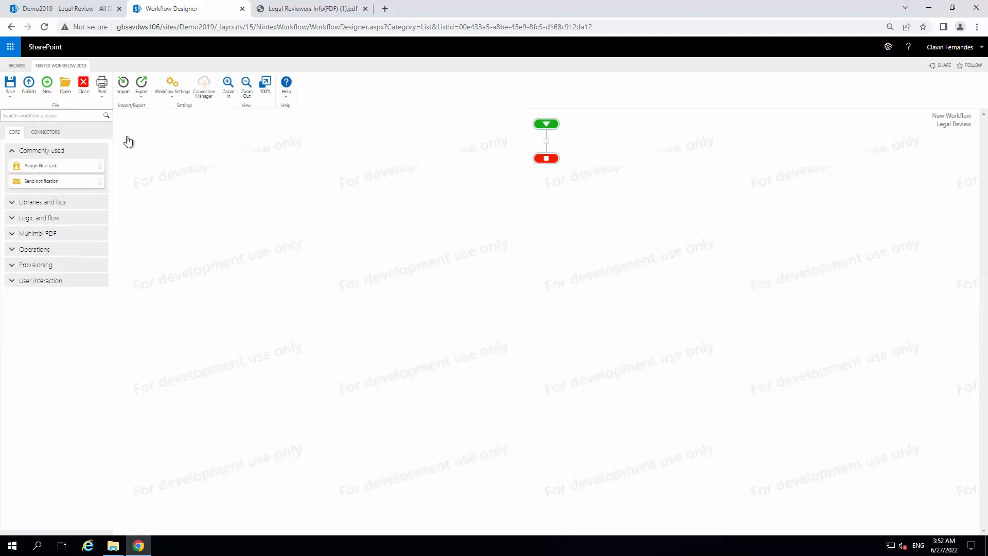
Add the Muhimbi PDF Convert document action between the workflow's start and end, and open its configuration
left_click(49, 235)
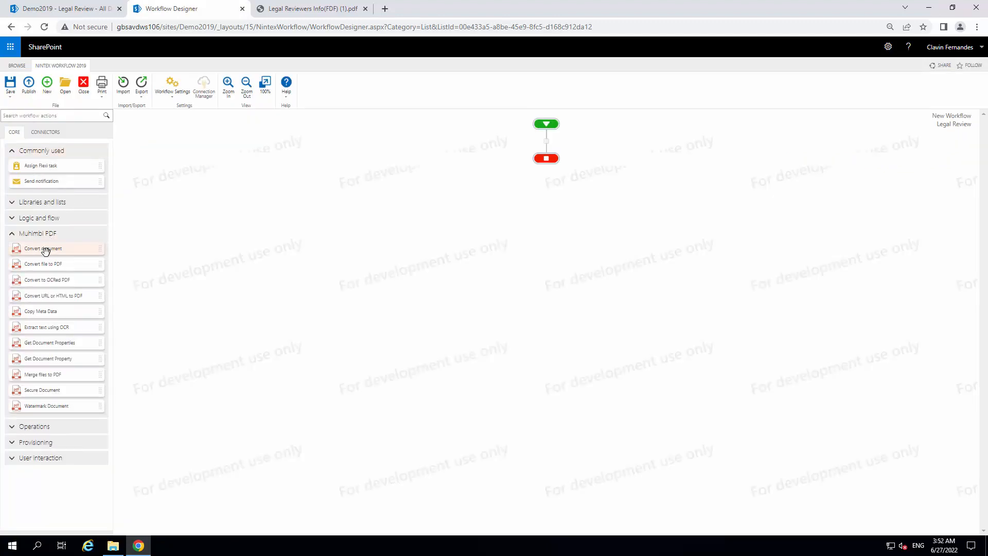
left_click_drag(44, 249, 543, 147)
left_click(574, 159)
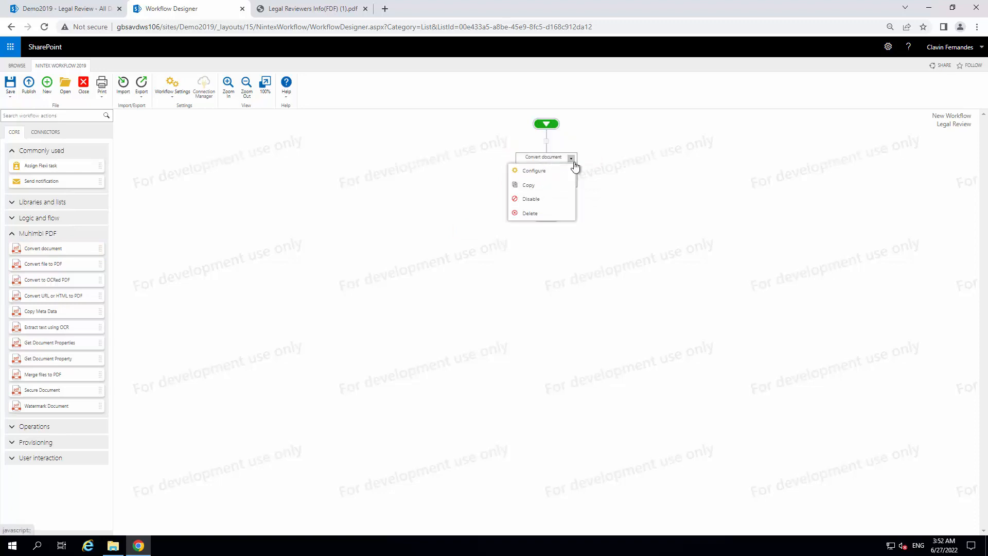
left_click(546, 177)
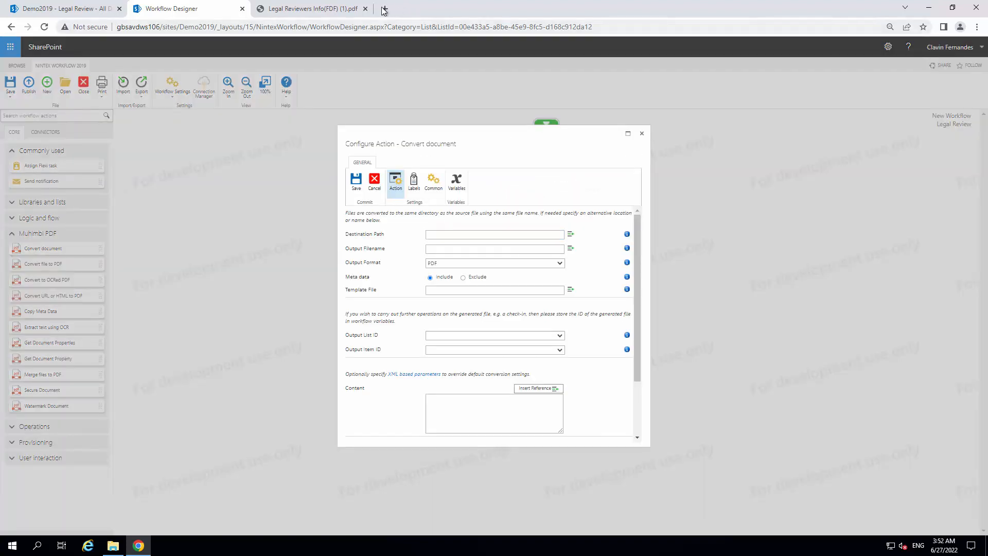
Return to the document libraries and open Legal Reviewers Info(FDF).pdf from Legal Review for PDF editing
left_click(365, 9)
left_click(86, 10)
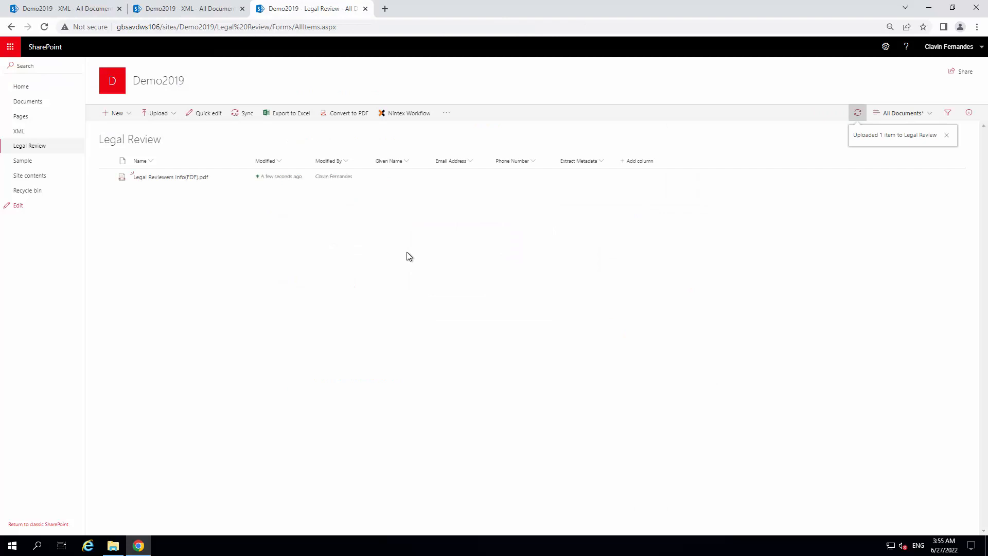
left_click(104, 180)
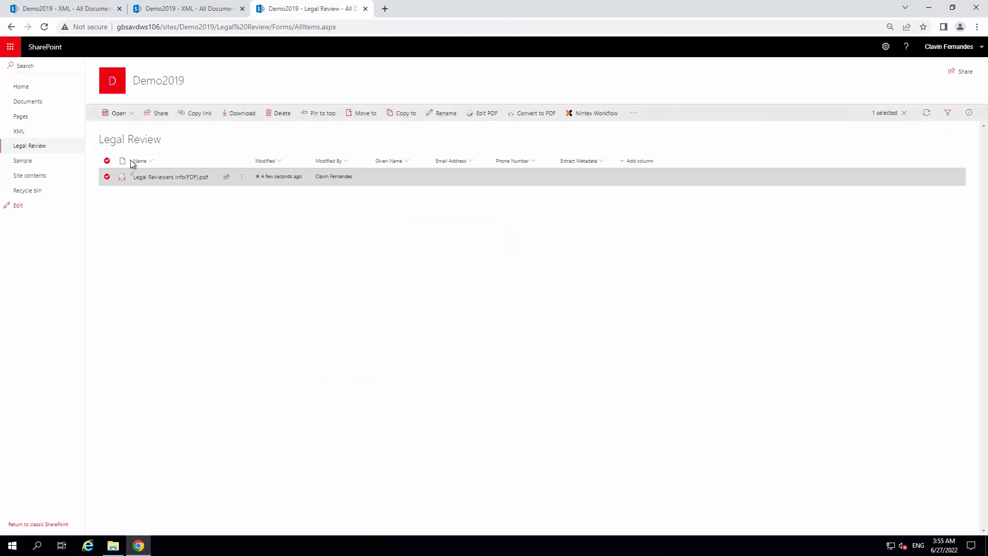
left_click(486, 115)
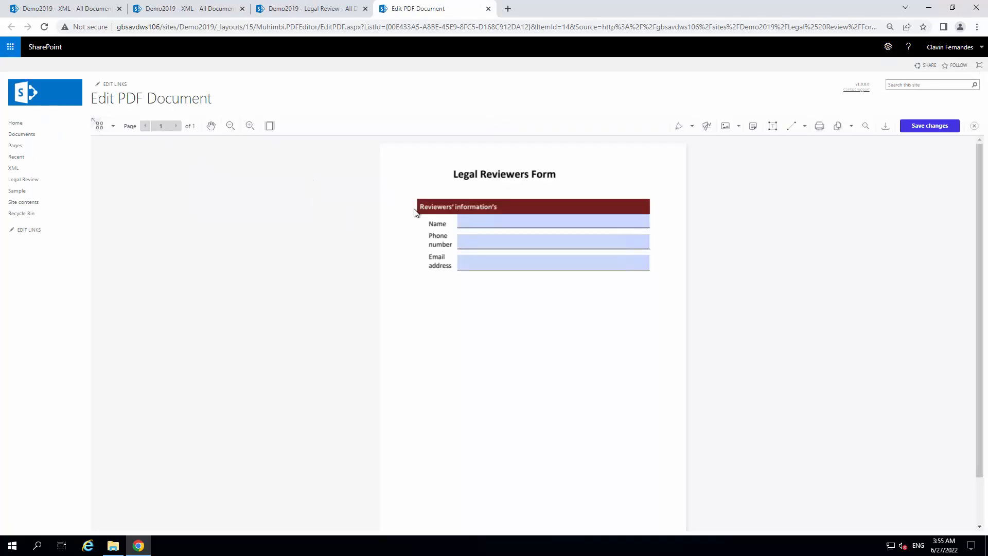
Fill in the reviewer's full name, phone number and email address in the Legal Reviewers Form and save the changes
left_click(438, 184)
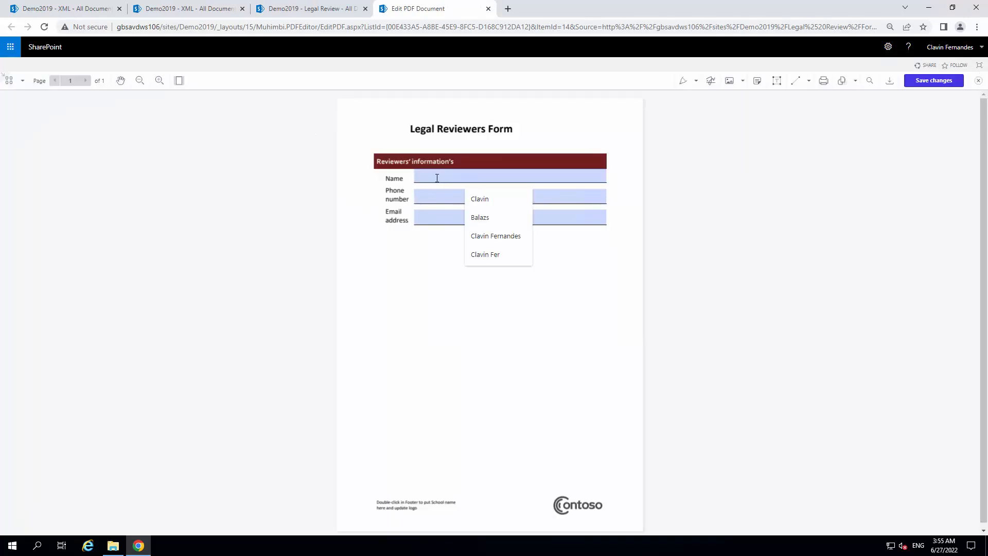
left_click(493, 239)
left_click(470, 200)
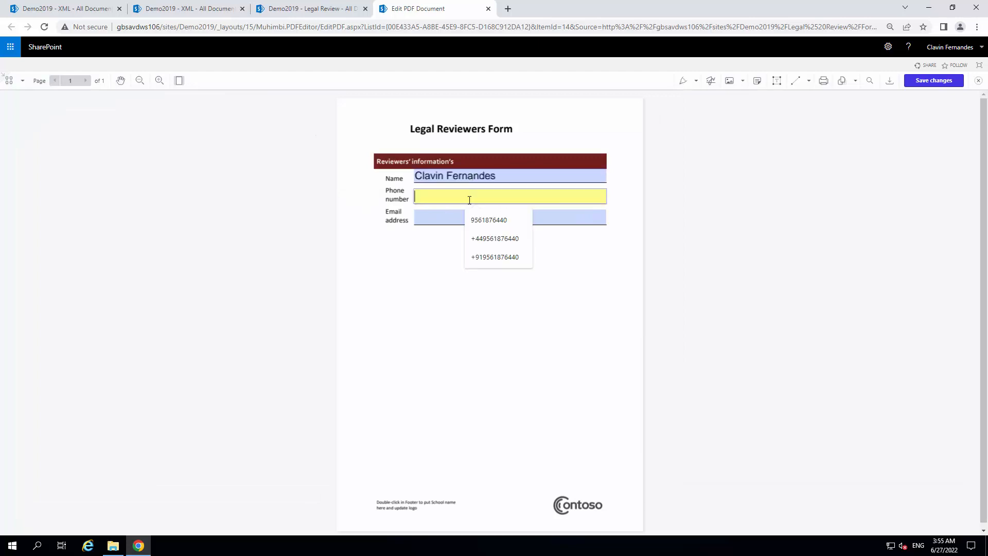
left_click(491, 258)
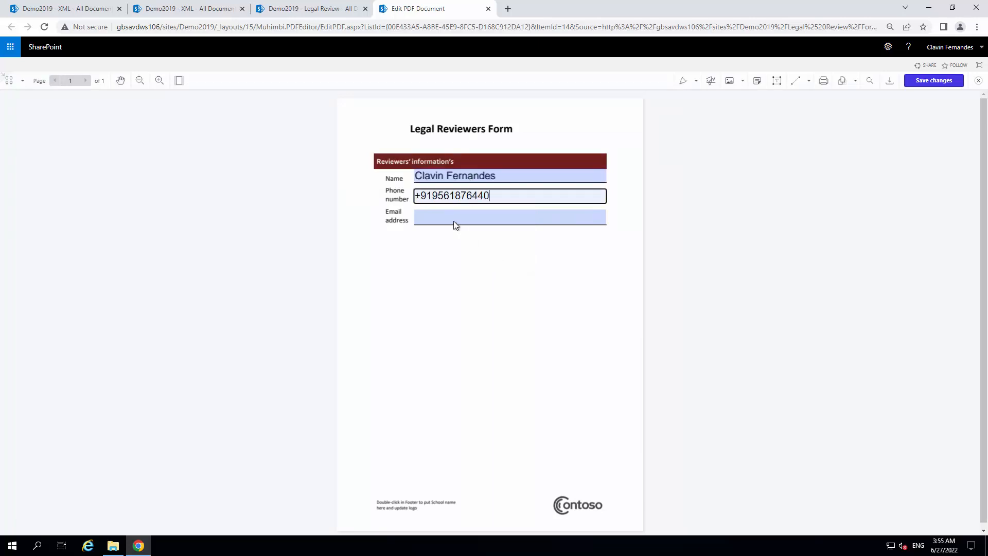
left_click(454, 221)
left_click(469, 242)
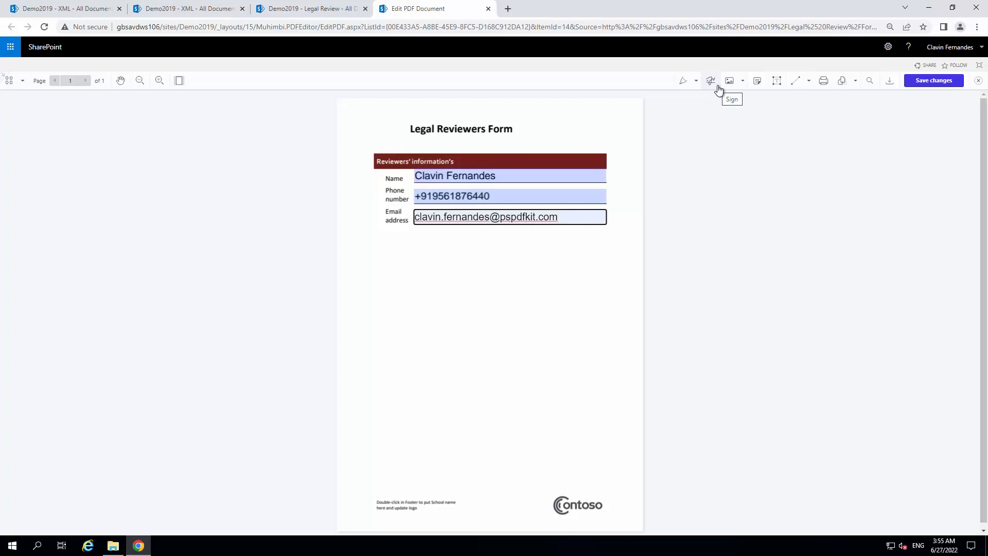
left_click(940, 84)
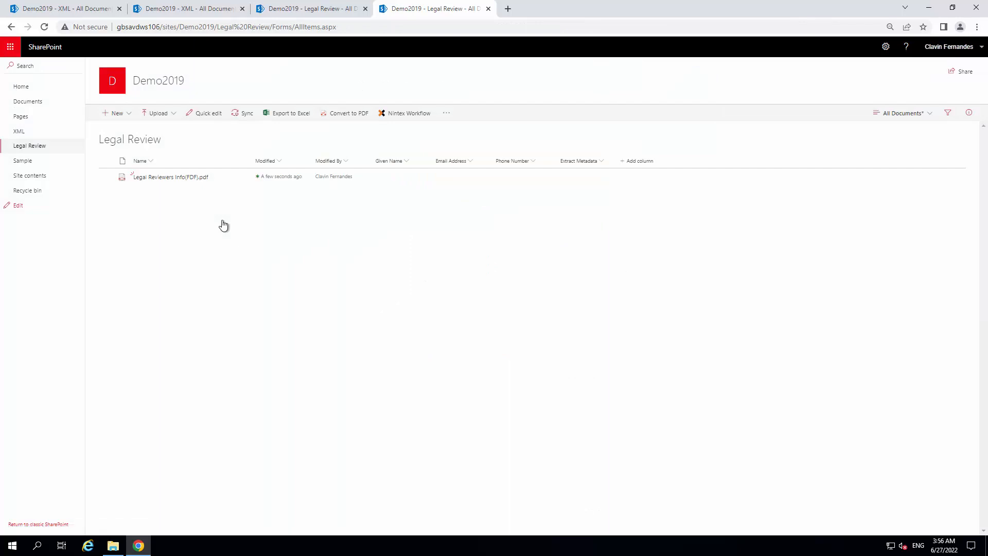
Start the Nintex Extract Fields Demo workflow on Legal Reviewers Info(FDF).pdf
left_click(107, 178)
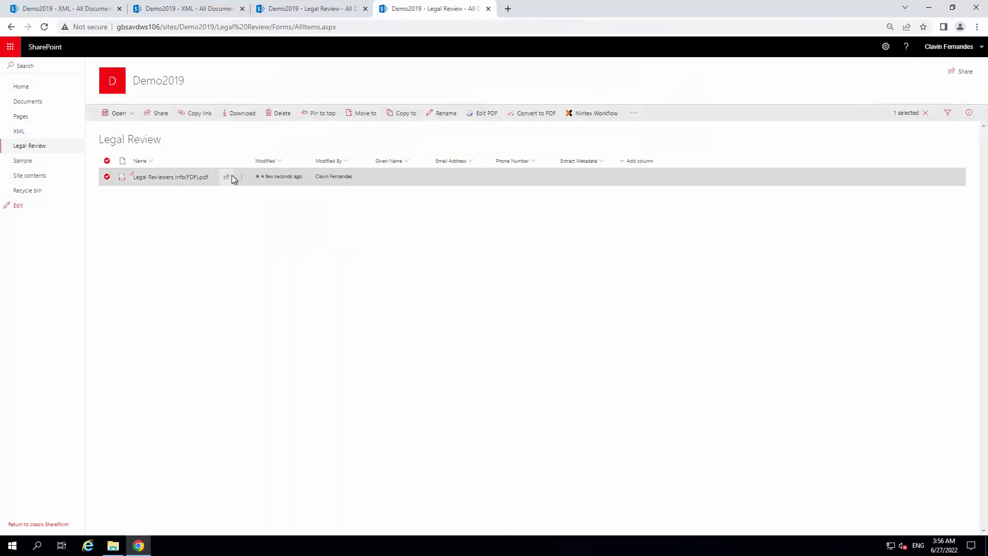
left_click(239, 178)
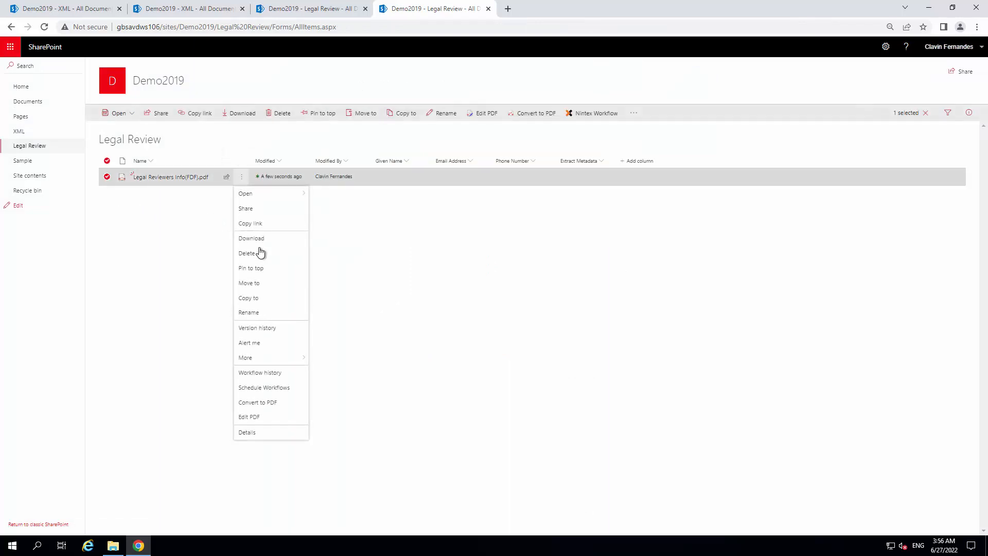
mouse_move(280, 356)
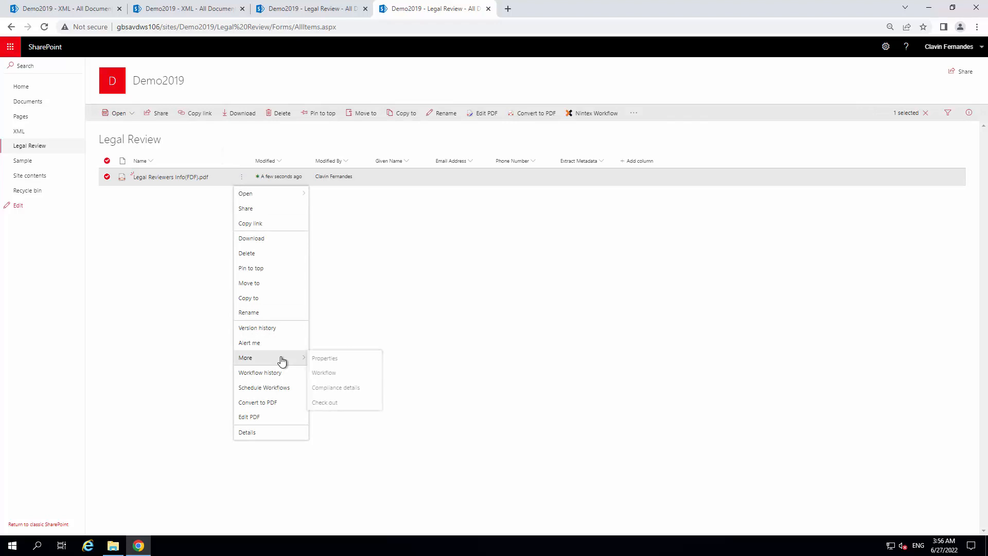
left_click(324, 372)
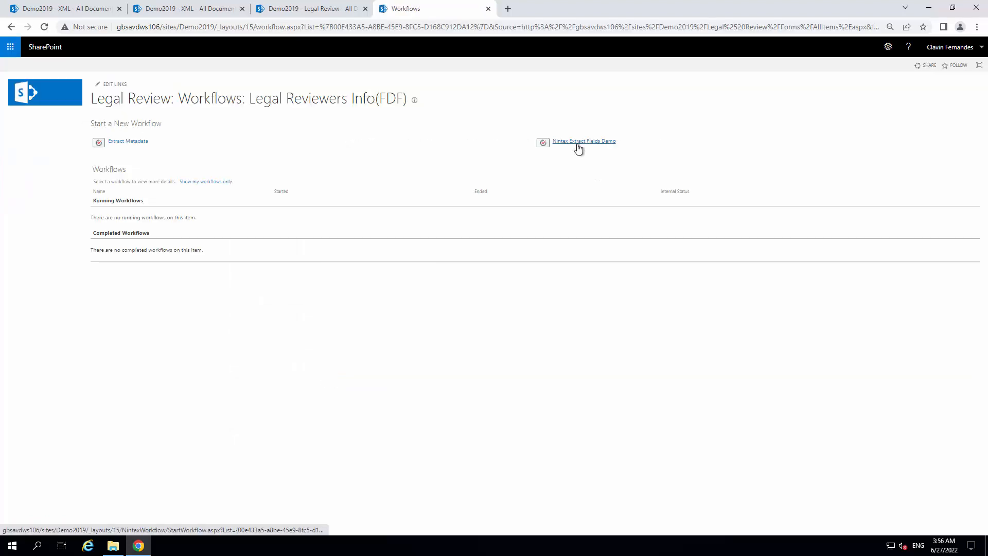
left_click(579, 145)
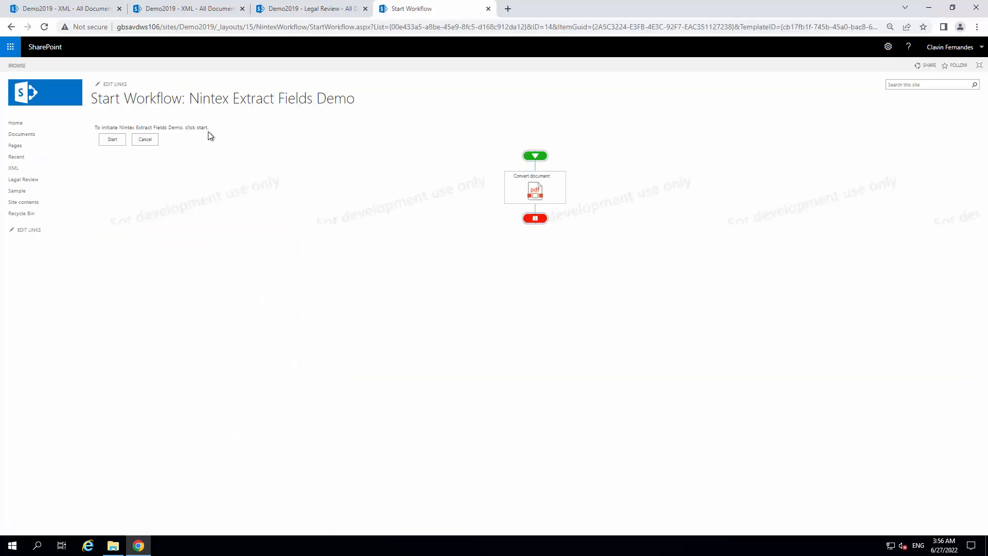
left_click(113, 140)
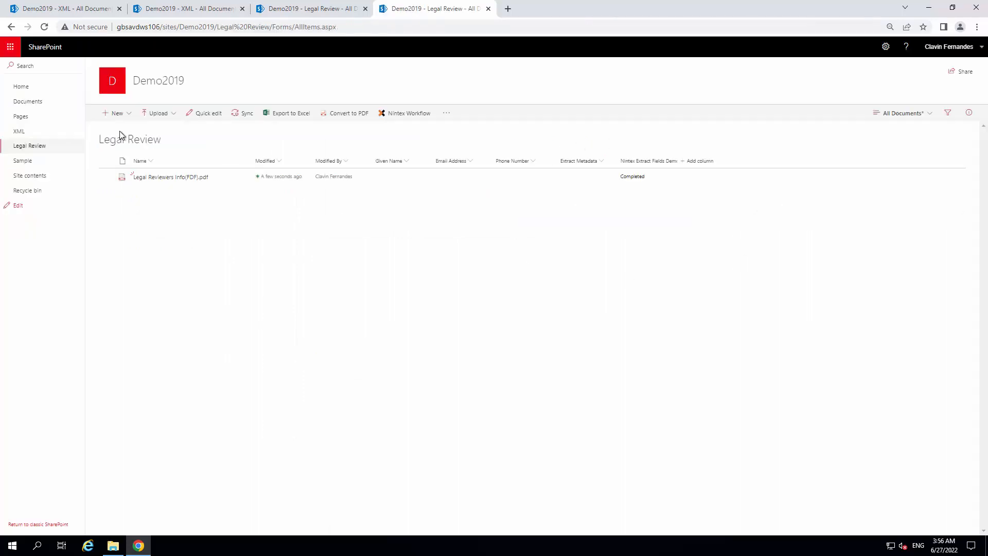
Open Legal Reviewers Info(FDF).xml in the XML library to examine the extracted form fields, and close the two spare browser tabs
left_click(30, 133)
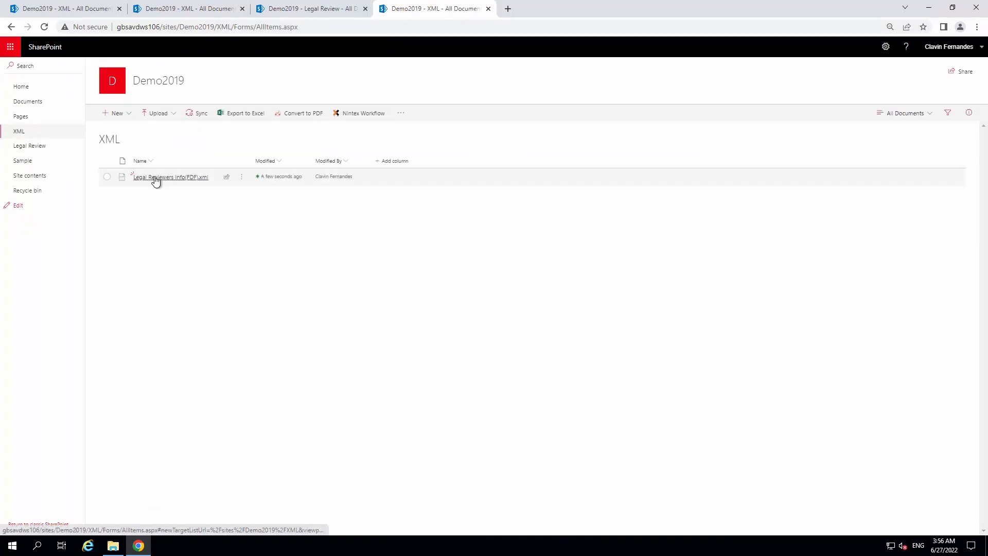
left_click(155, 178)
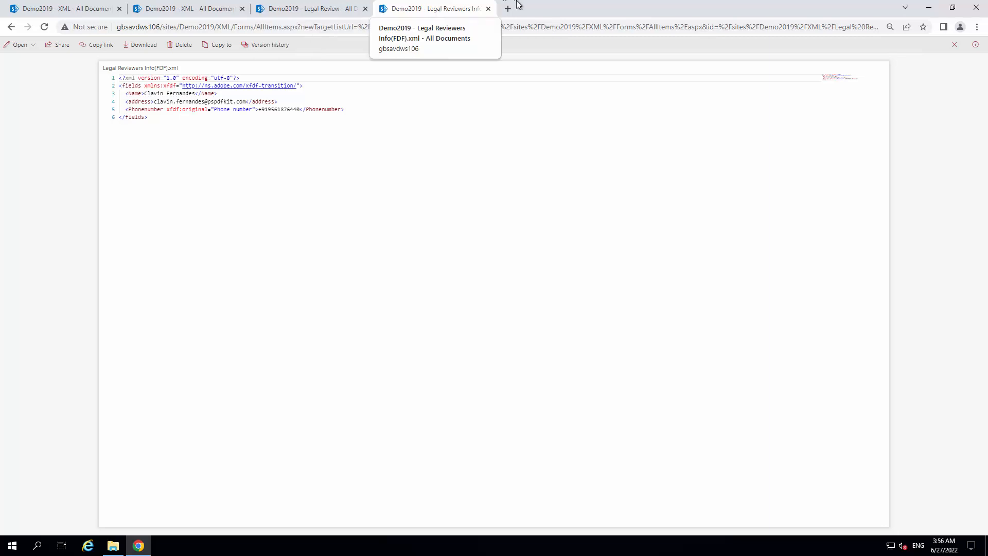
left_click(365, 9)
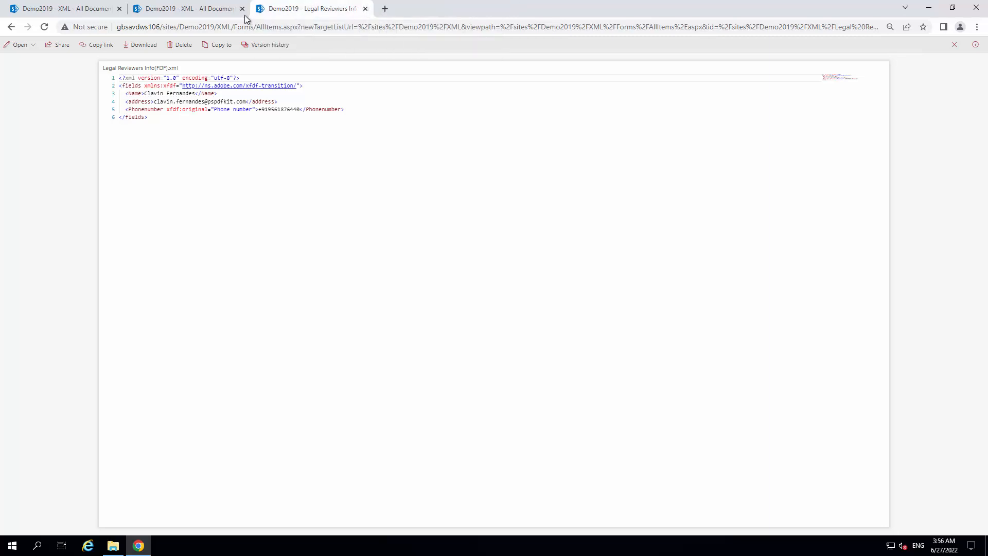
left_click(244, 10)
Open the Nintex Extract Fields Demo workflow of the Legal Review library in the workflow designer
left_click(80, 14)
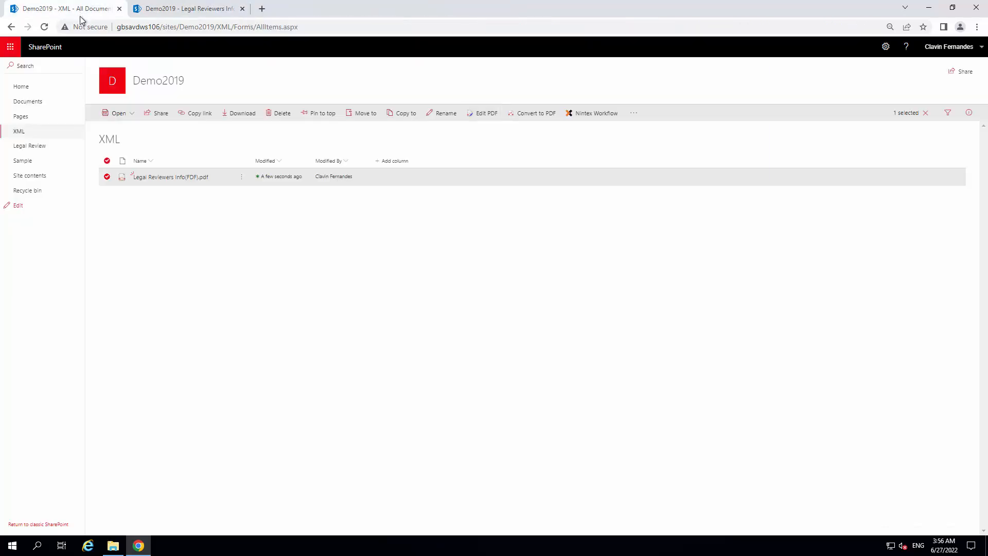
left_click(37, 148)
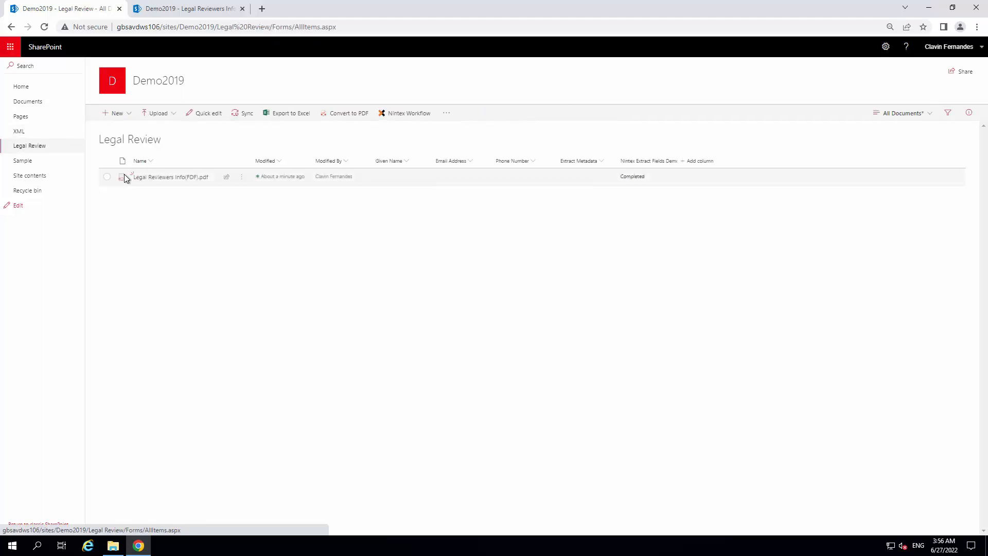
left_click(108, 176)
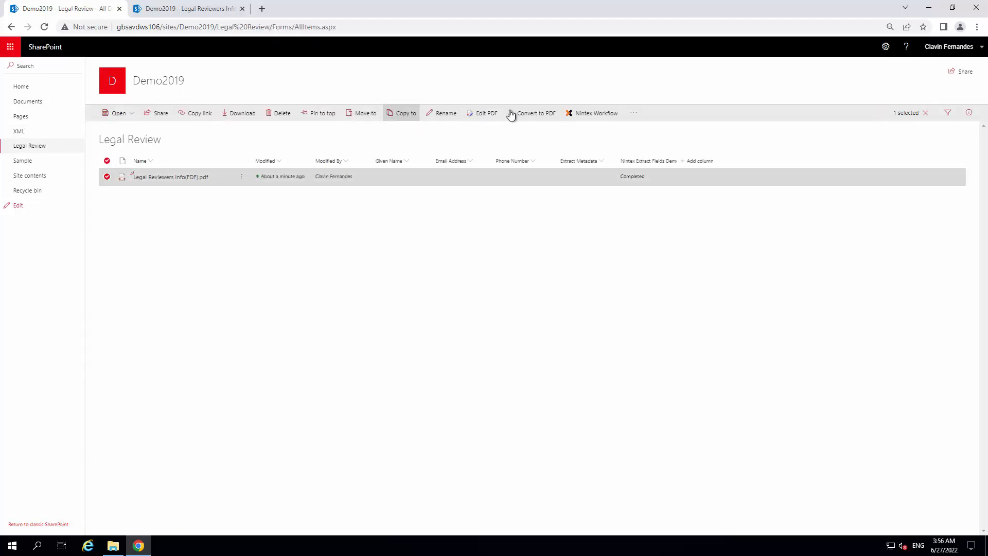
left_click(584, 113)
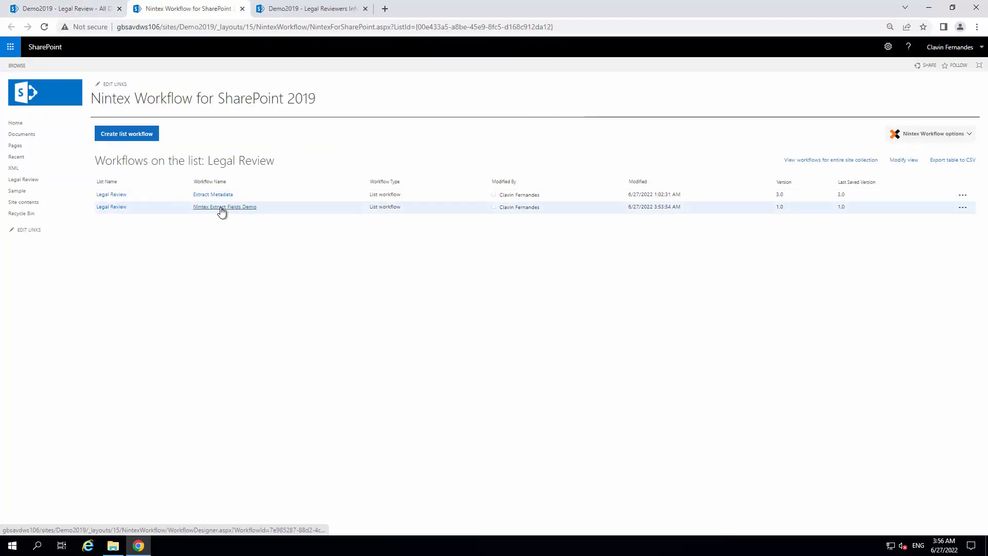
left_click(220, 207)
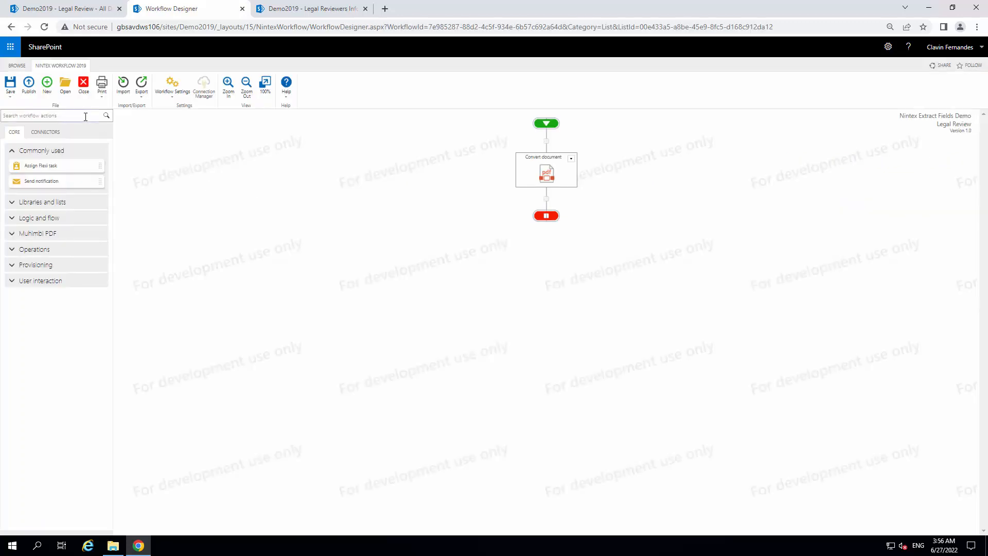
Find the Query XML action by searching for "Query" and add it to the workflow below Convert document
left_click(86, 117)
type("q")
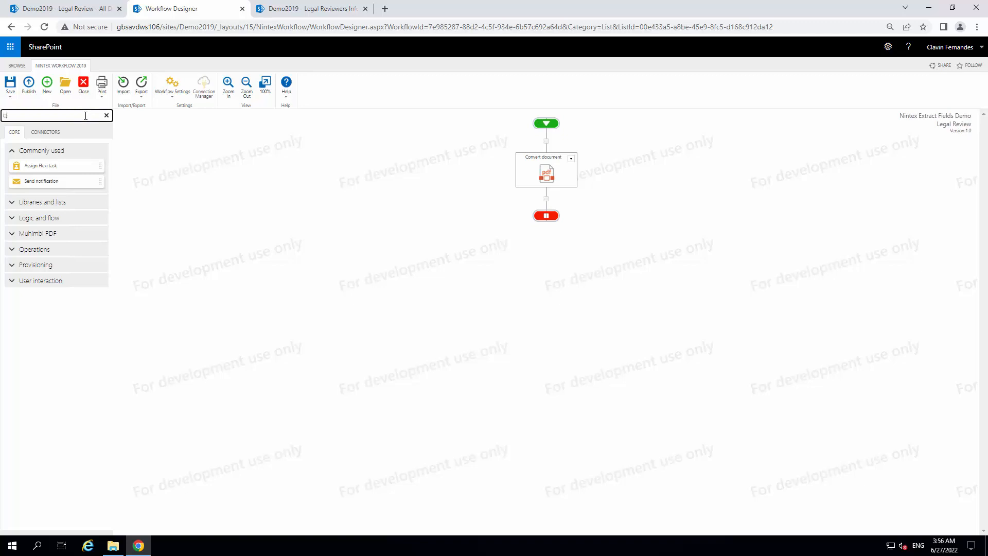
type("uery")
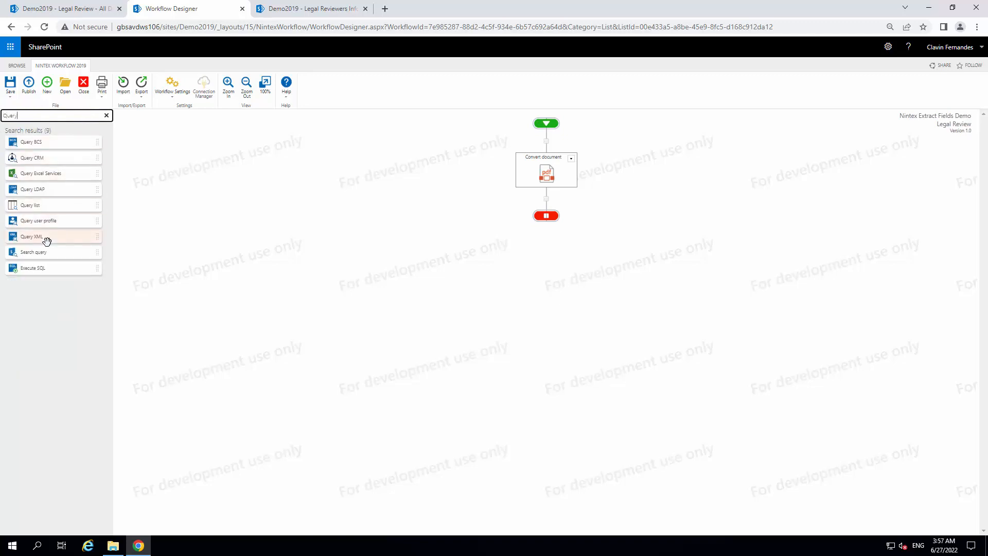
left_click_drag(78, 238, 551, 204)
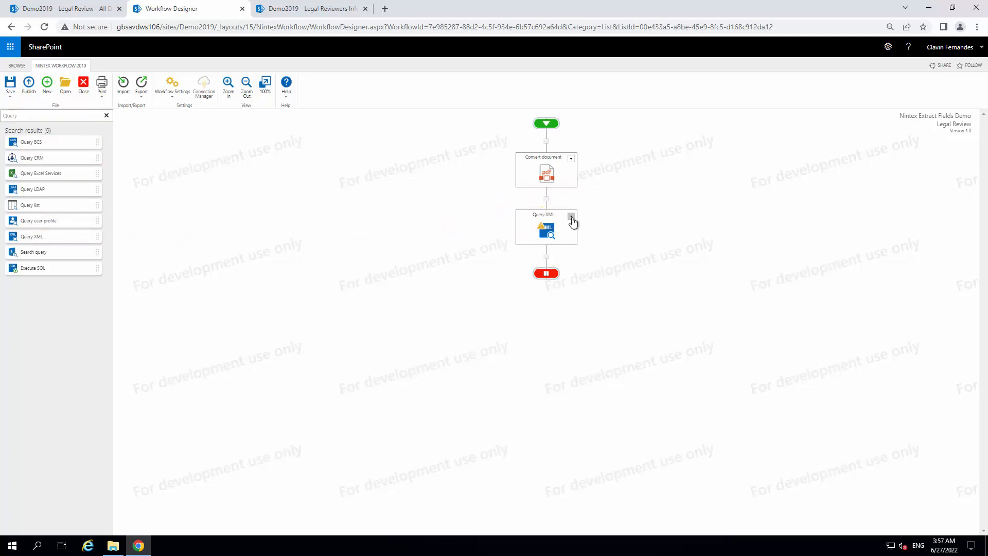
left_click(571, 216)
left_click(557, 230)
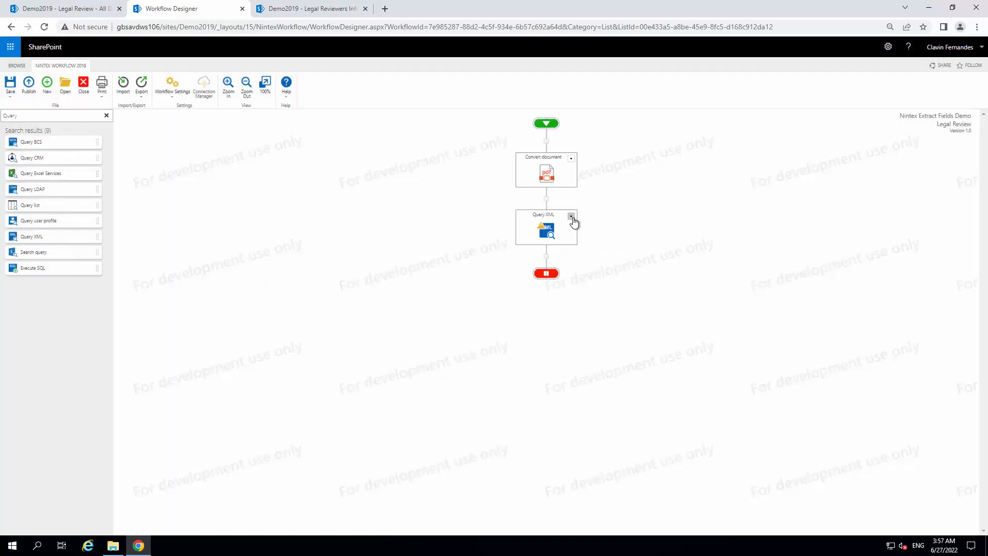
left_click(571, 217)
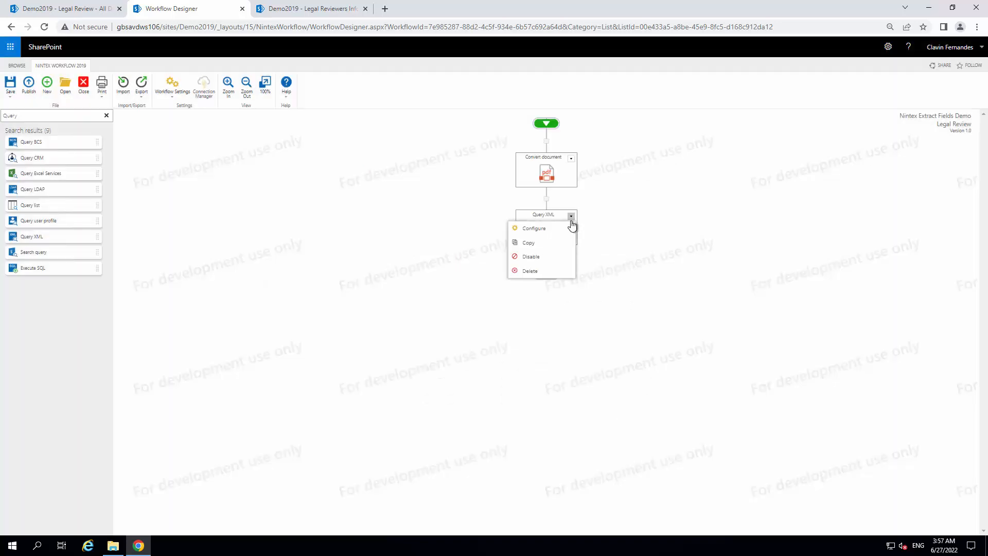
left_click(561, 234)
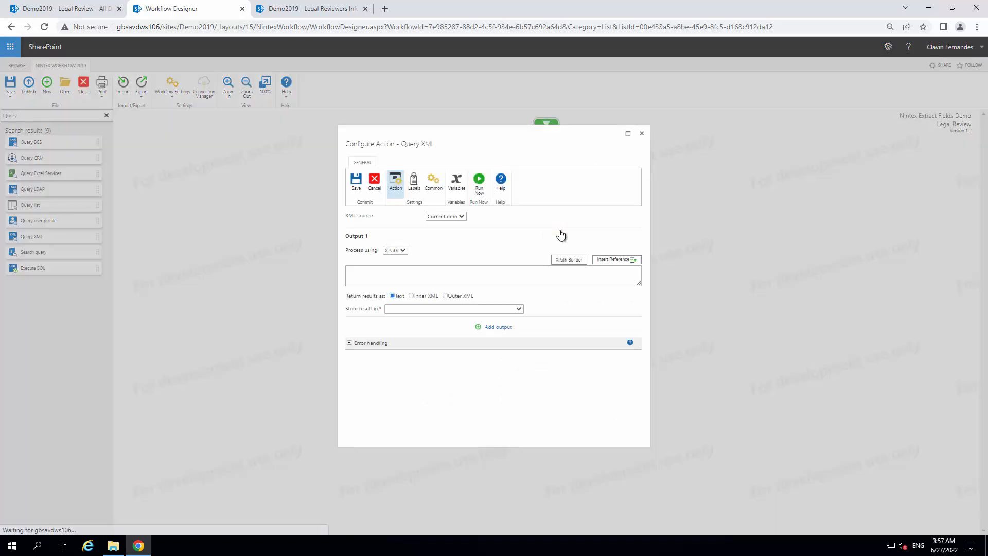
left_click(462, 216)
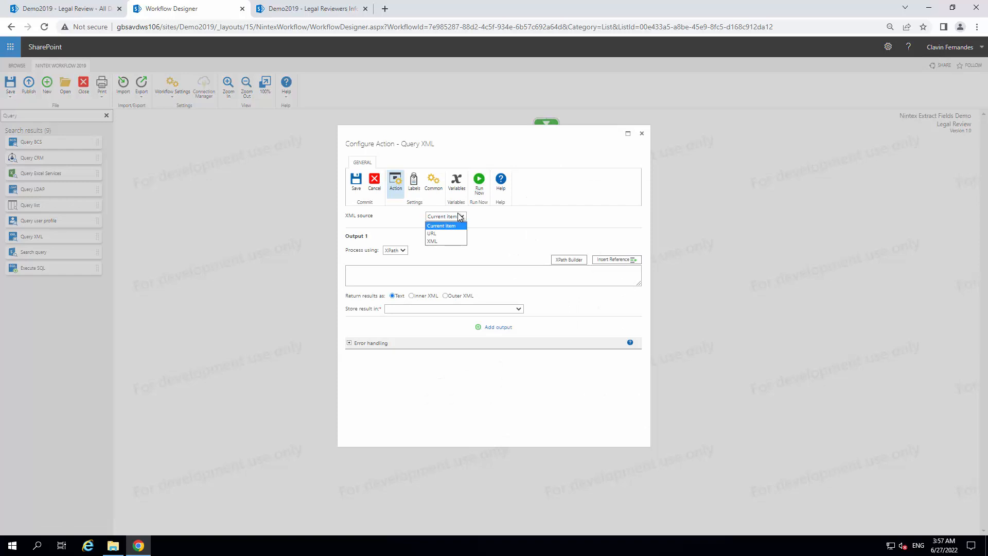
left_click(431, 233)
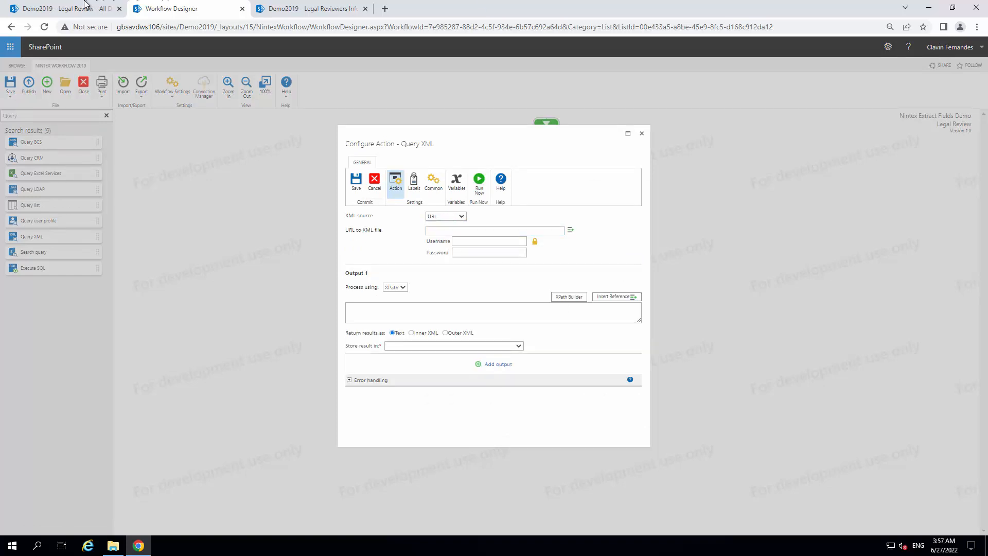
left_click(85, 6)
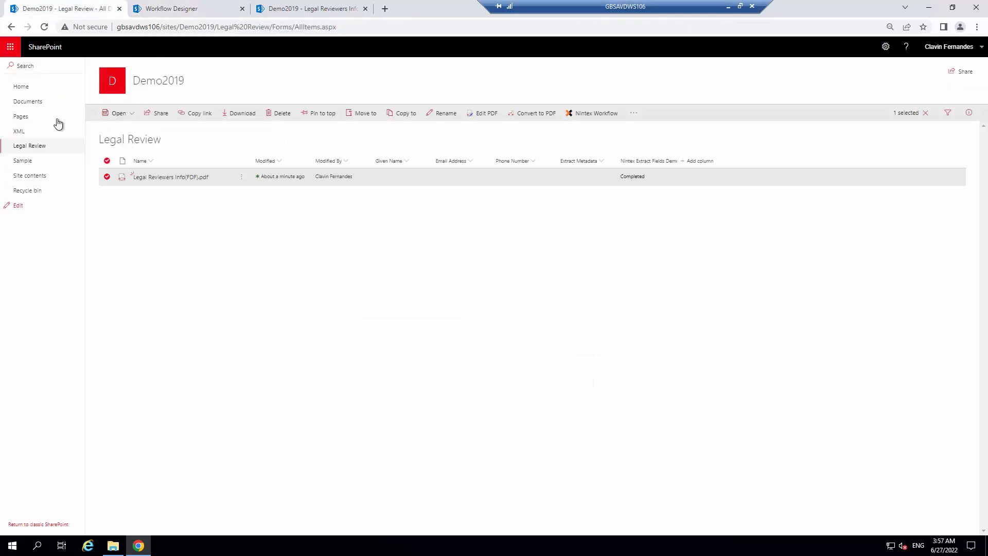
left_click(38, 132)
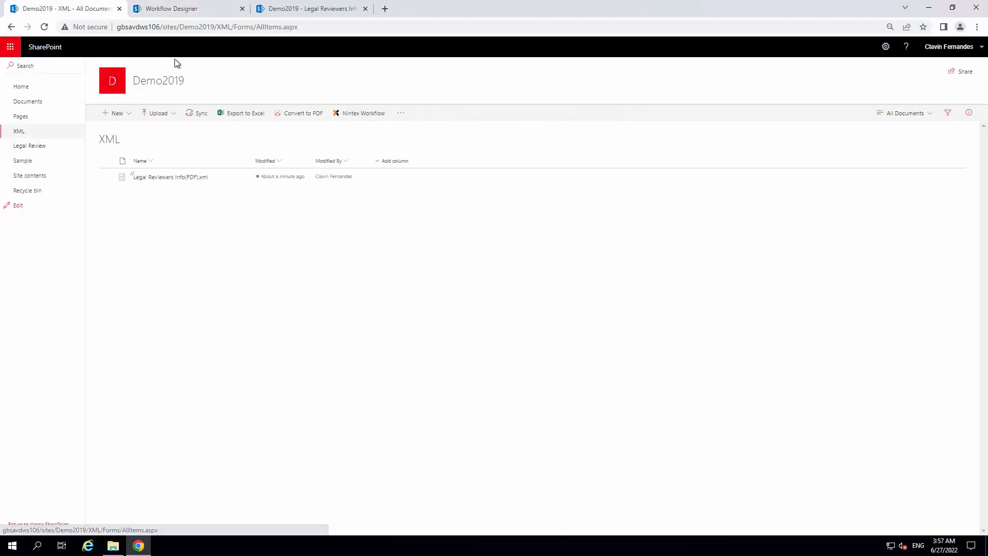
left_click(216, 9)
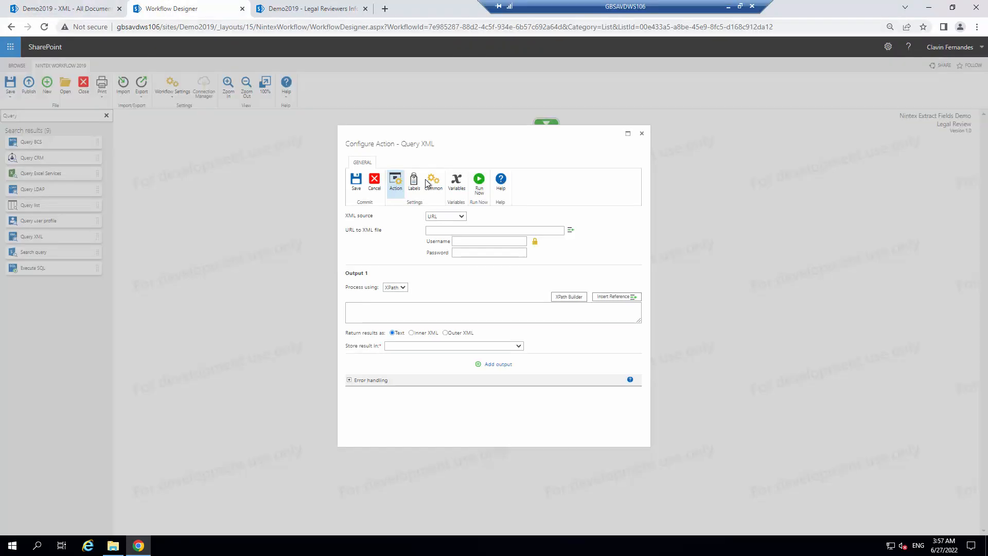
left_click(452, 231)
type("http://gbsavdws106/sites/Demo2019/XML")
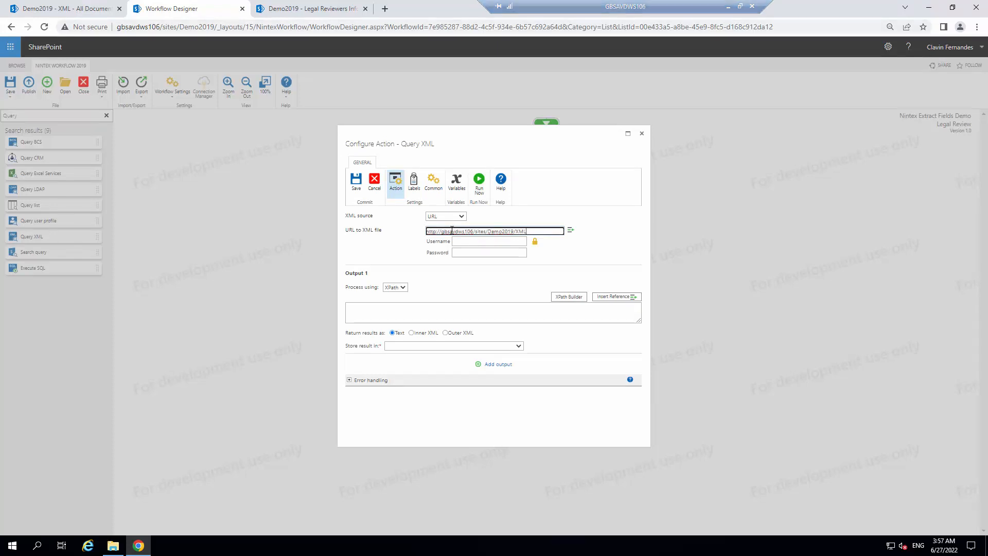
type("/")
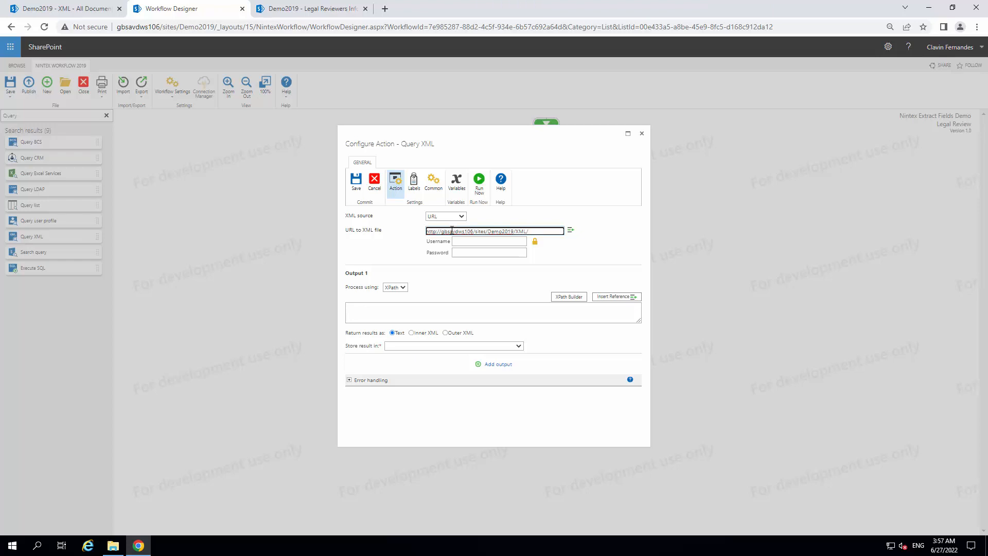
left_click(570, 232)
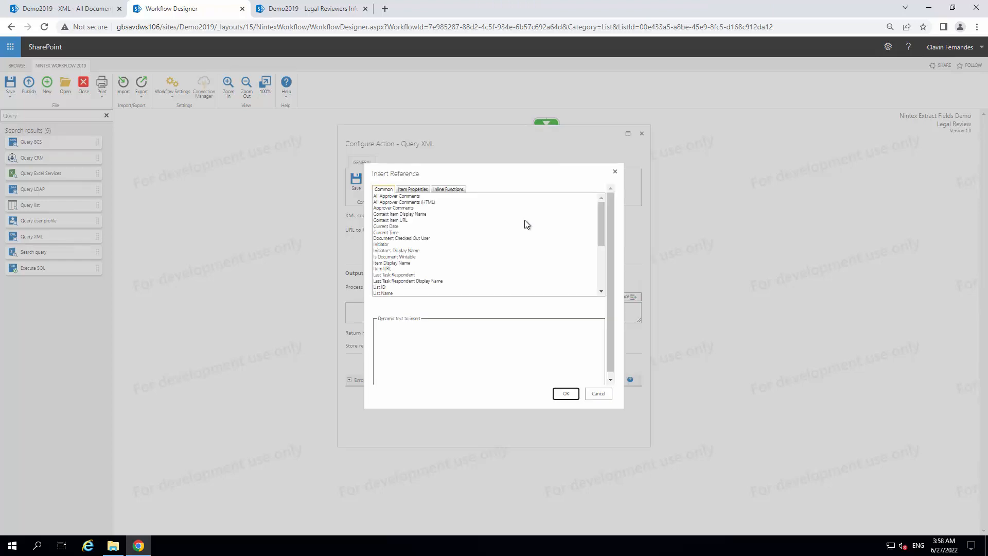
left_click(415, 190)
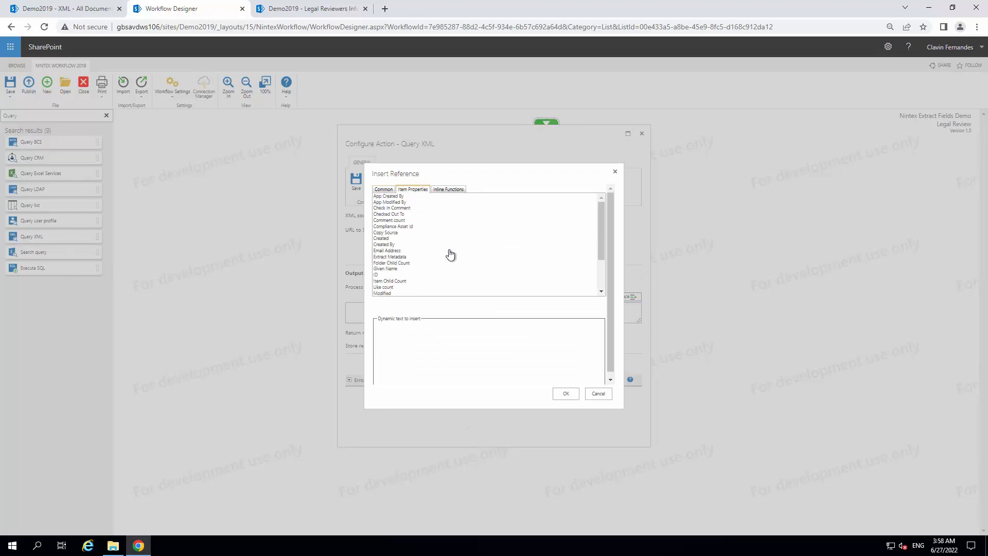
scroll(448, 253, "down", 3)
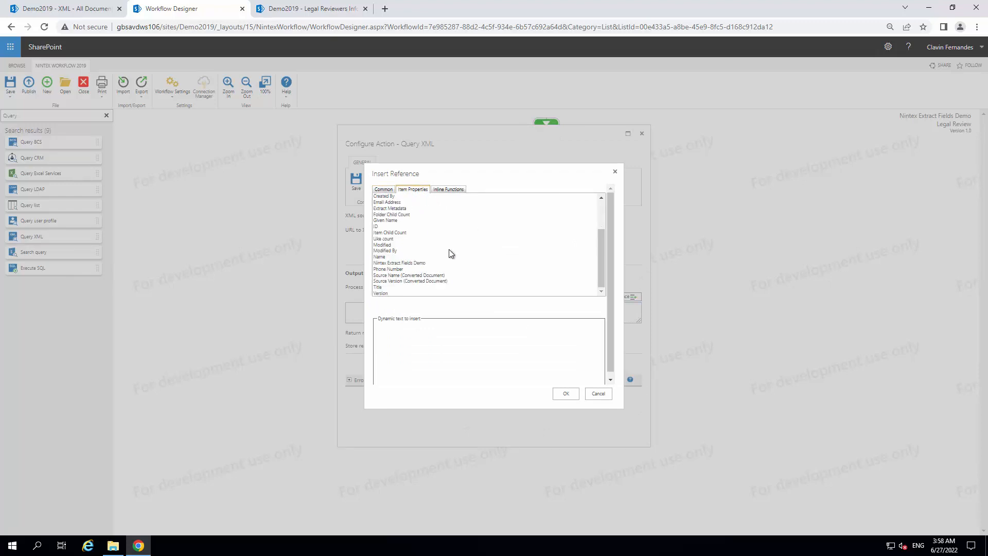
scroll(450, 252, "up", 3)
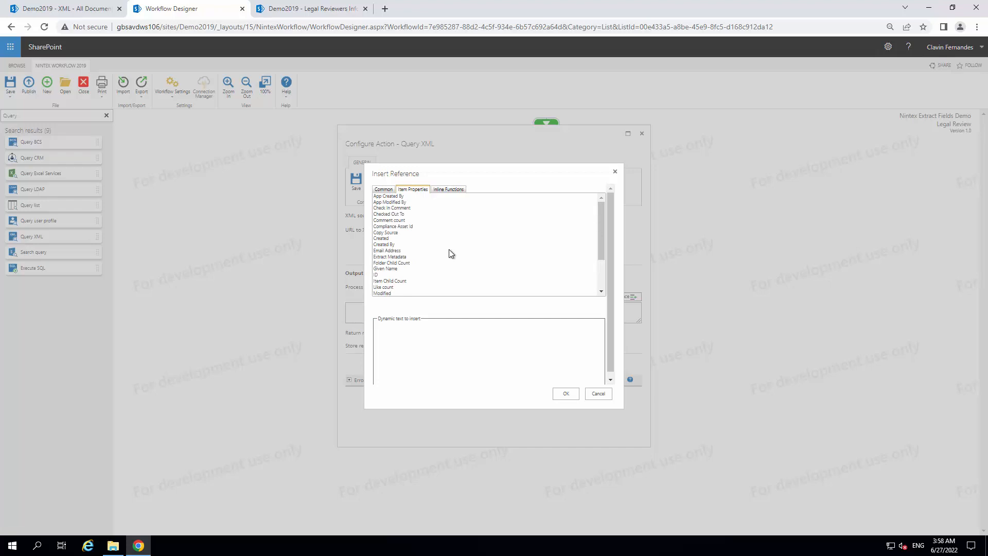
left_click(614, 172)
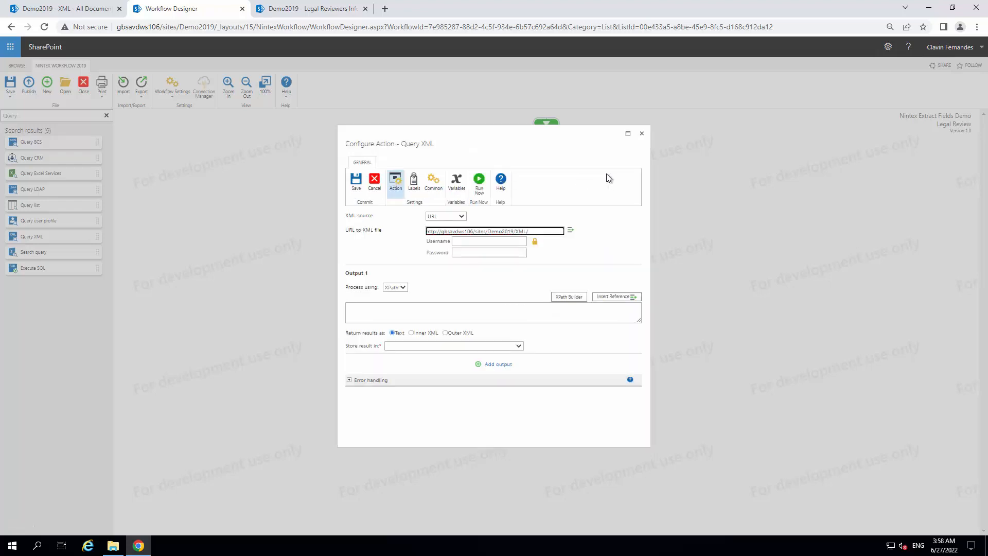
left_click(642, 135)
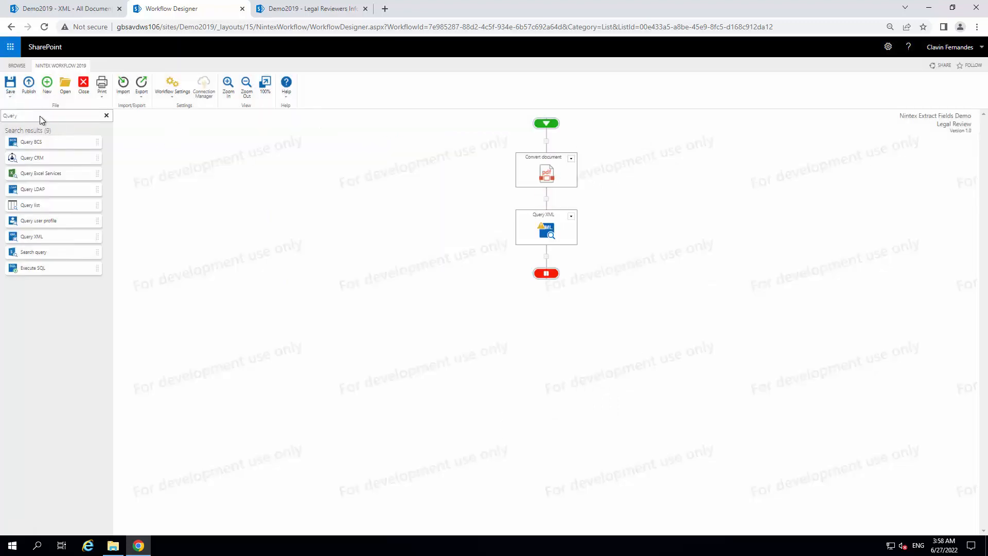
Find the Regular expression action and insert it between Convert document and Query XML
left_click_drag(3, 116, 182, 119)
type("re")
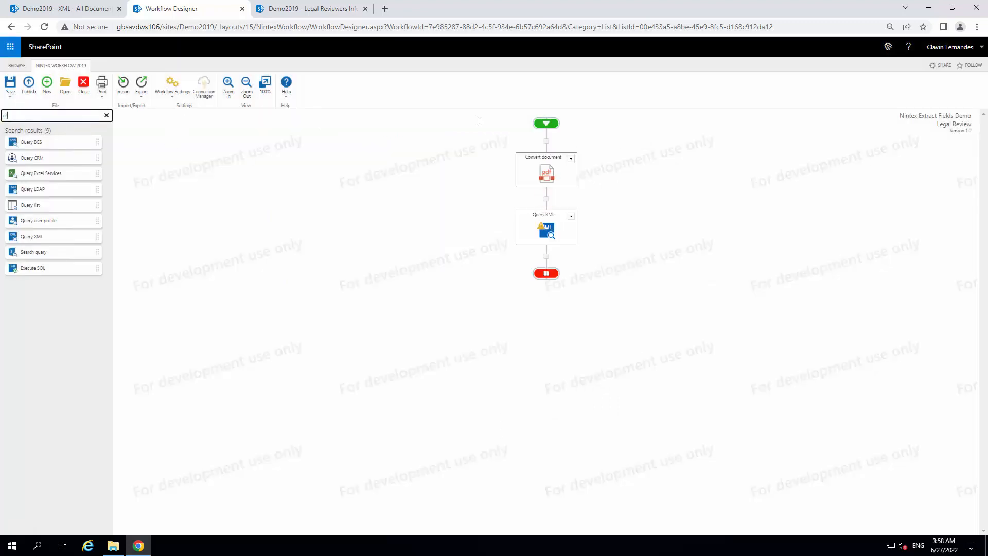
type("gu")
left_click_drag(39, 142, 552, 198)
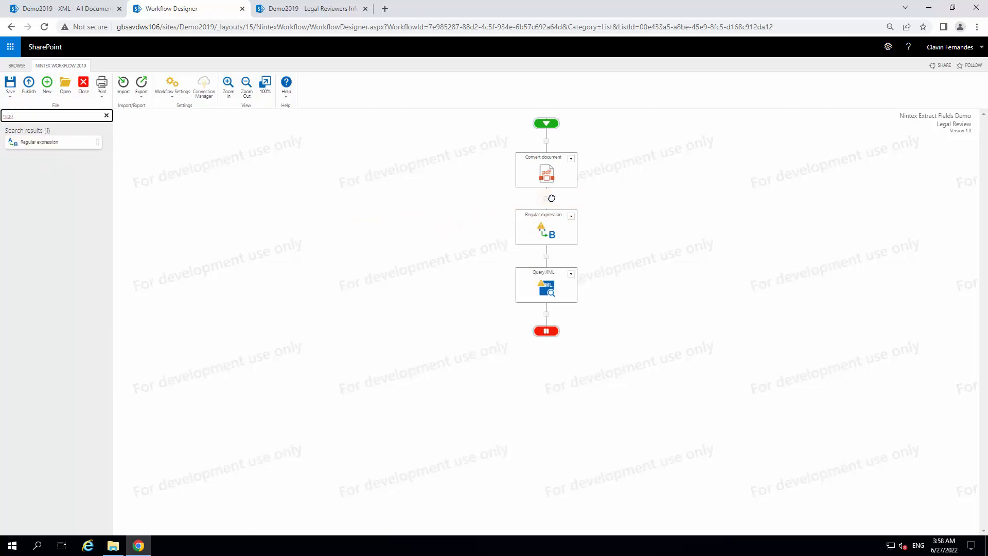
Open the Regular expression action's configuration and create a single line of text workflow variable named BaseFileName
double_click(571, 219)
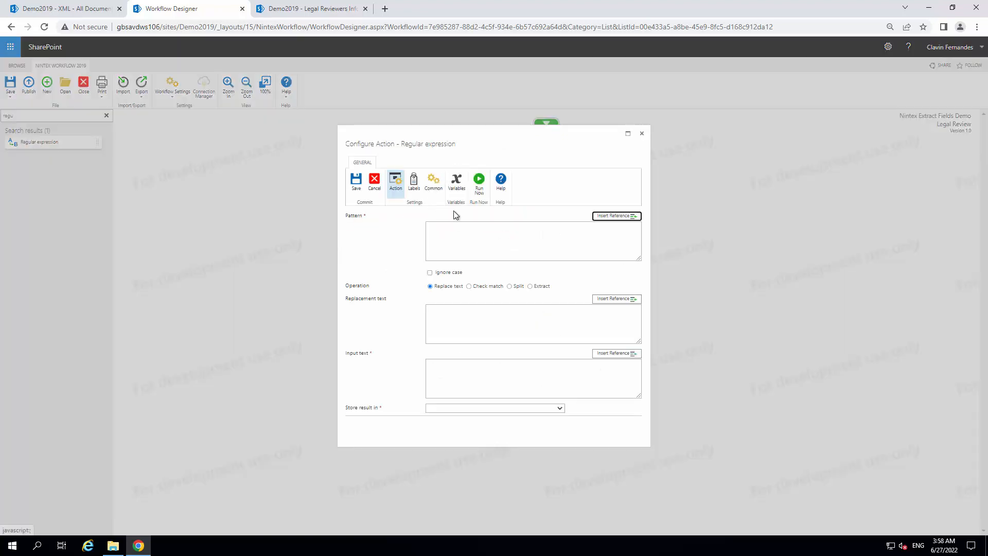
left_click(456, 183)
left_click(402, 240)
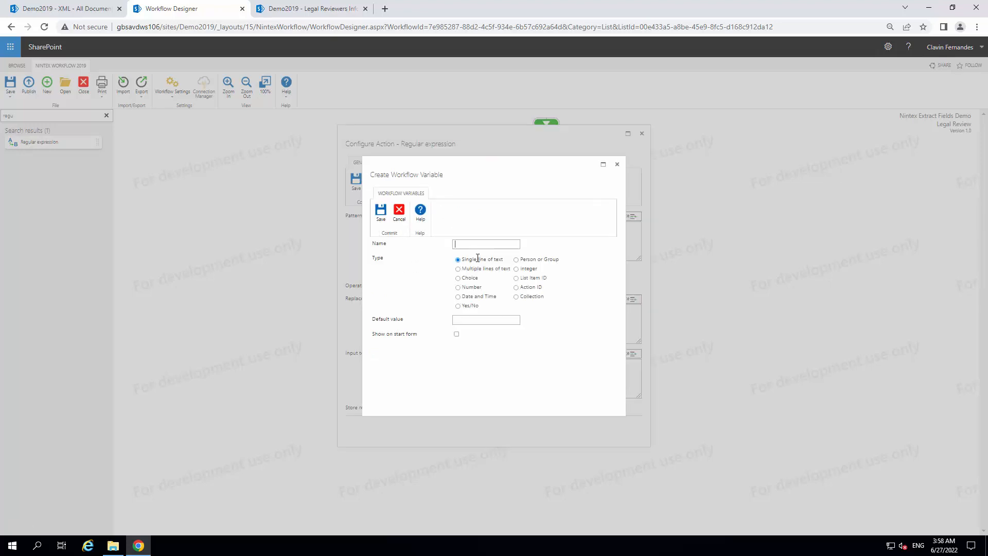
left_click(480, 244)
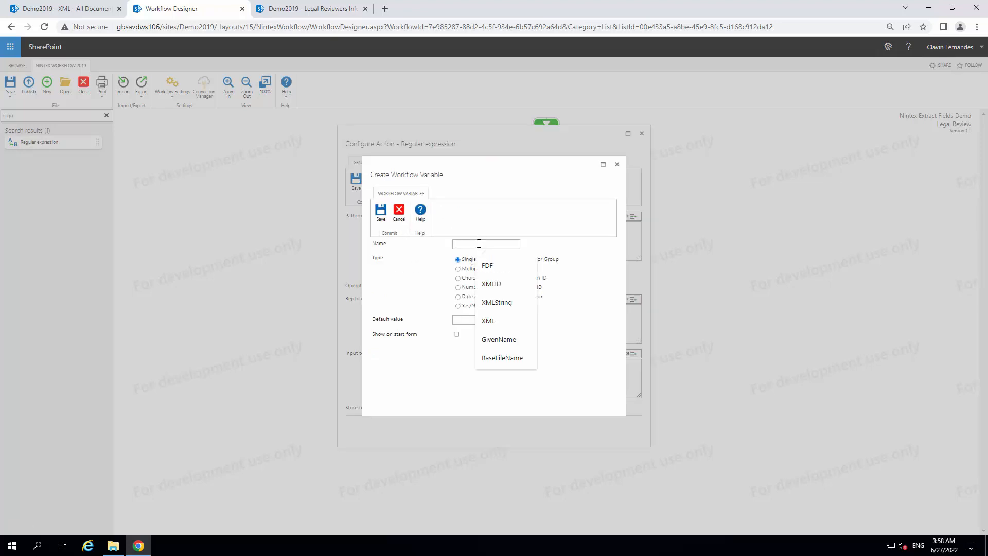
type("BaseFileName")
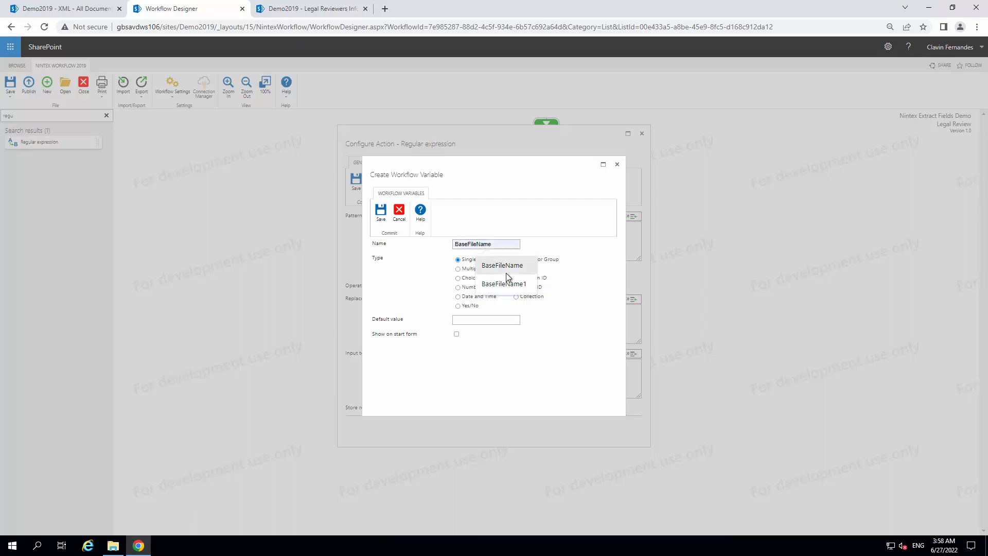
left_click(505, 267)
left_click(380, 211)
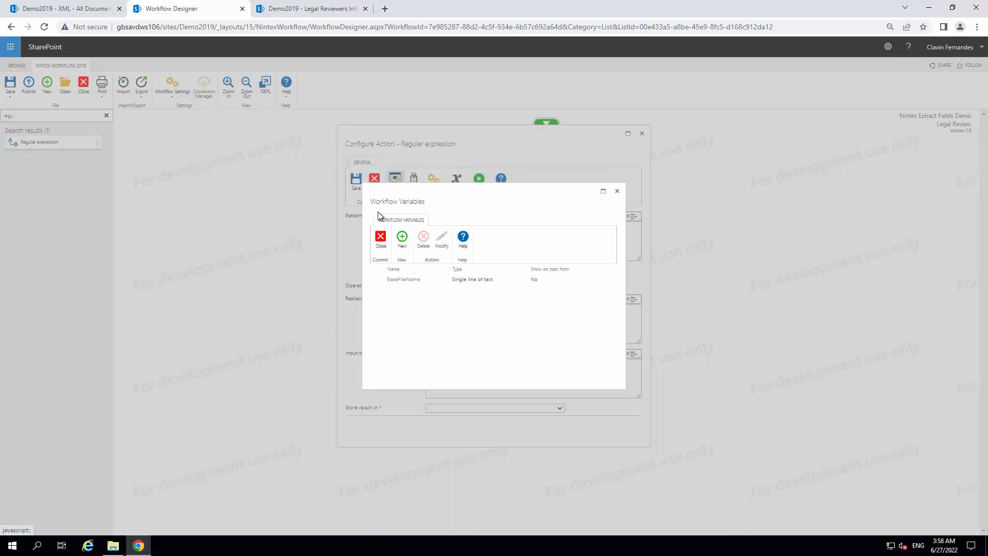
left_click(381, 239)
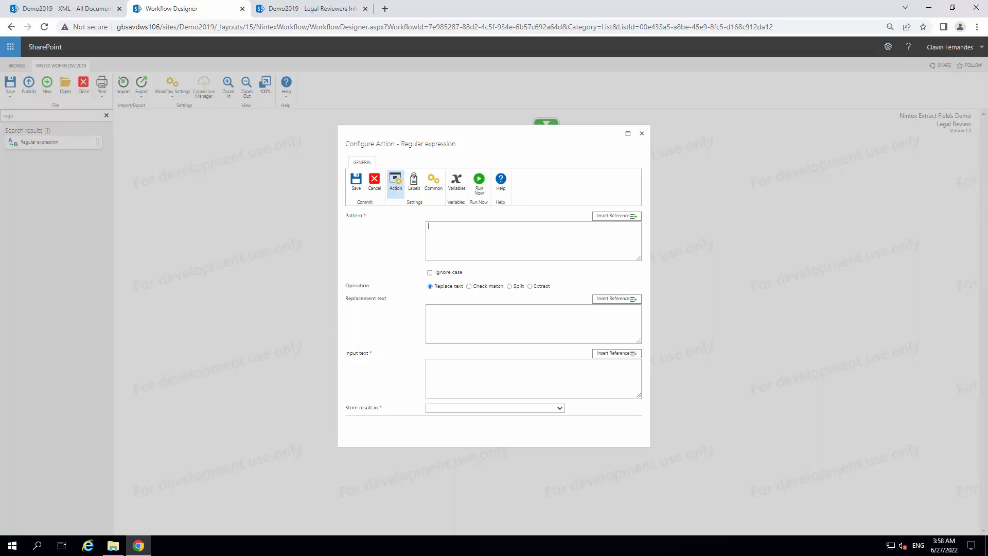
Set the Regular expression pattern to [^/]*(?=\.[^.]+($|\?)), the operation to Extract and the input text to the item's Name property
type("[^/]*(?=\\.[^.]+($|\\?))")
left_click(532, 286)
left_click(605, 298)
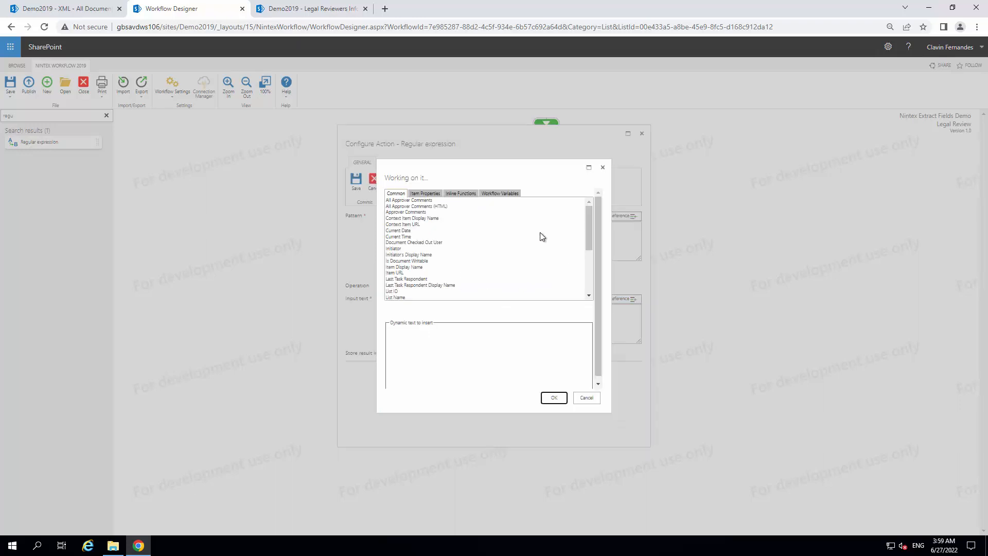
left_click(425, 194)
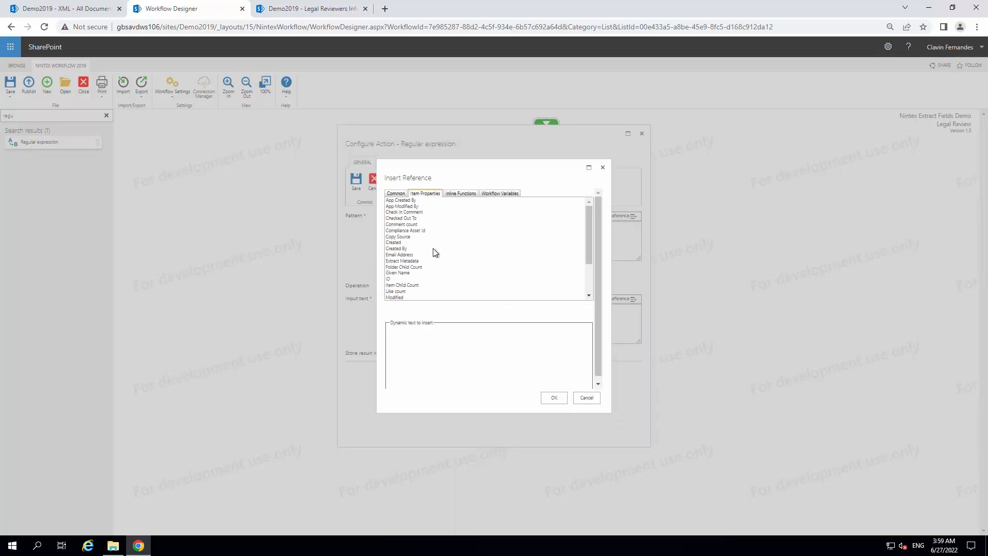
scroll(434, 253, "down", 3)
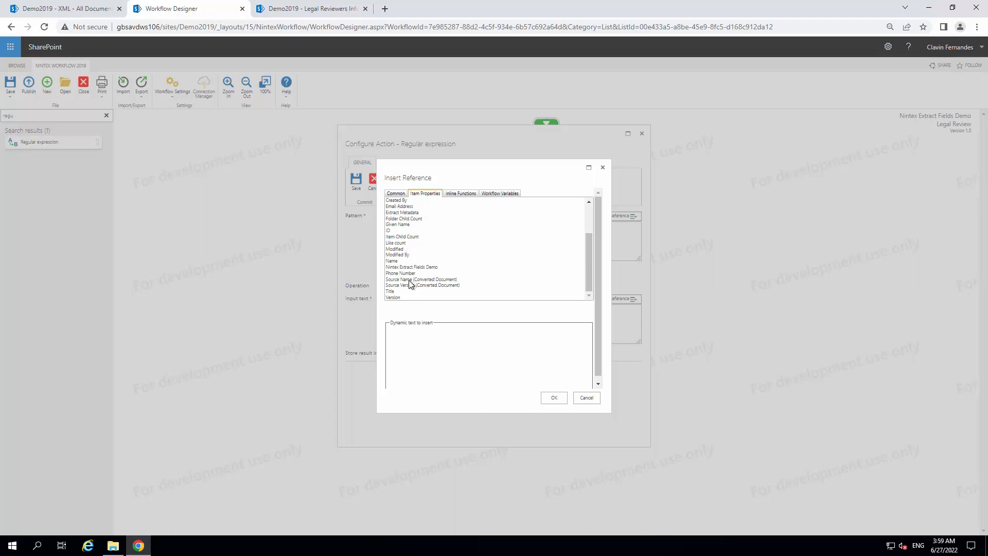
left_click(401, 261)
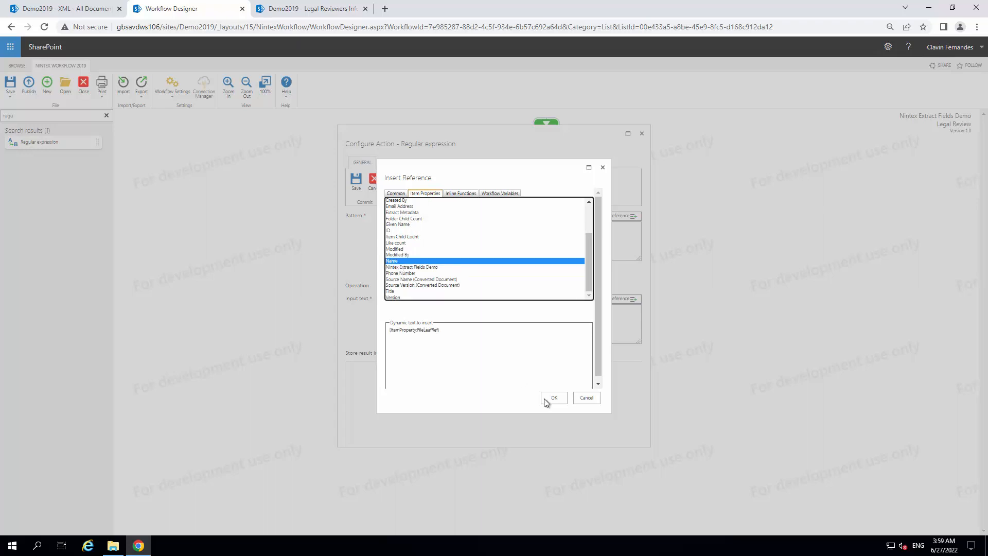
left_click(544, 399)
Create a workflow variable of type Collection named BaseFileName1 from the Regular expression action's configuration
left_click(501, 355)
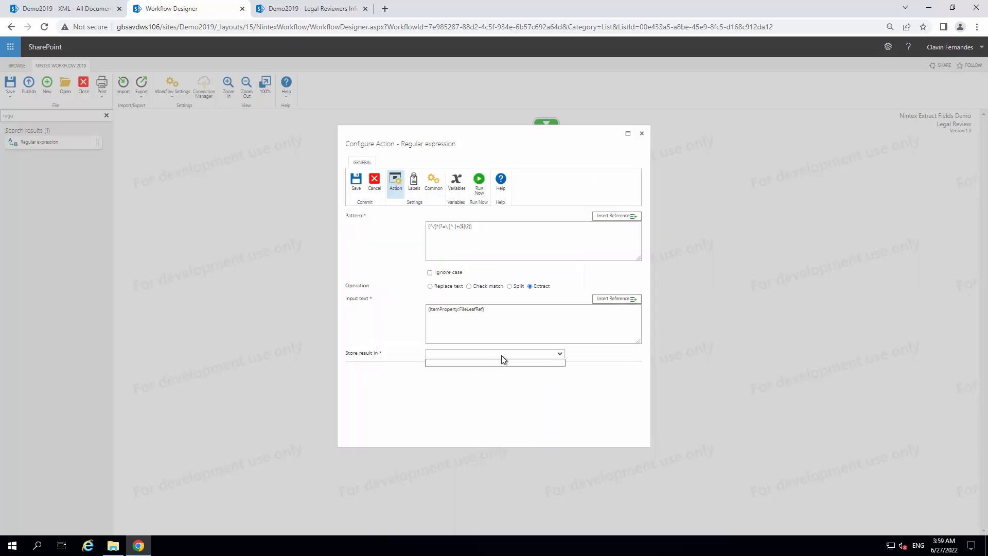
left_click(501, 352)
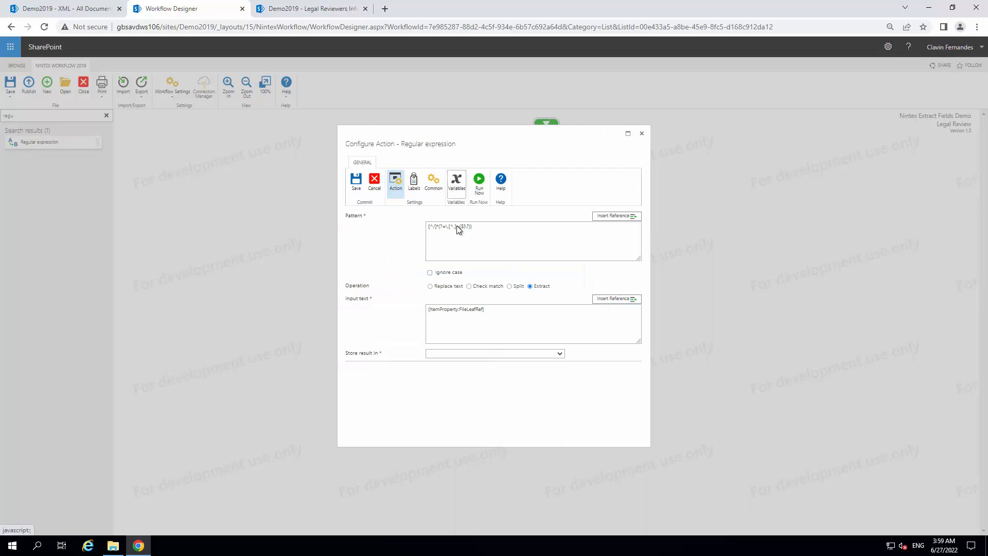
left_click(458, 183)
left_click(401, 241)
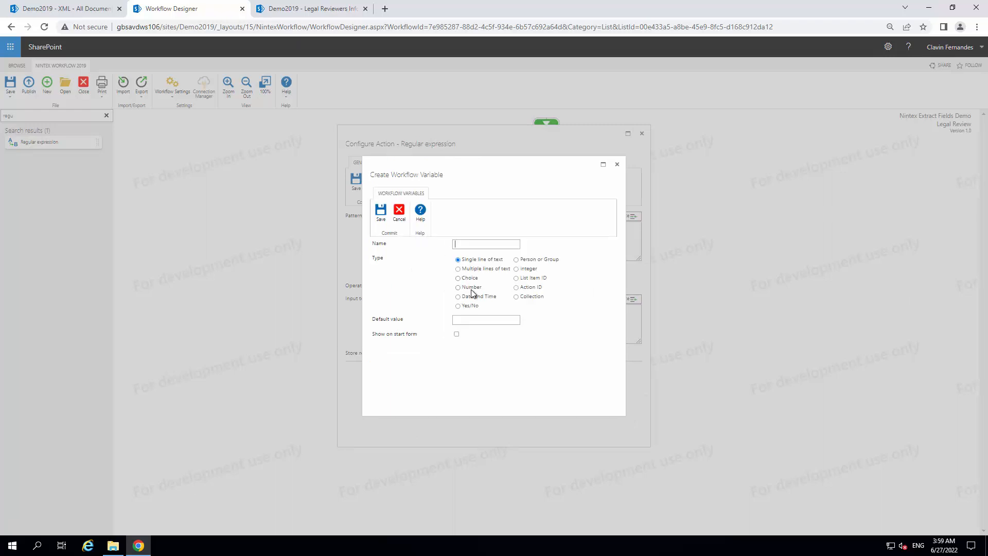
left_click(516, 296)
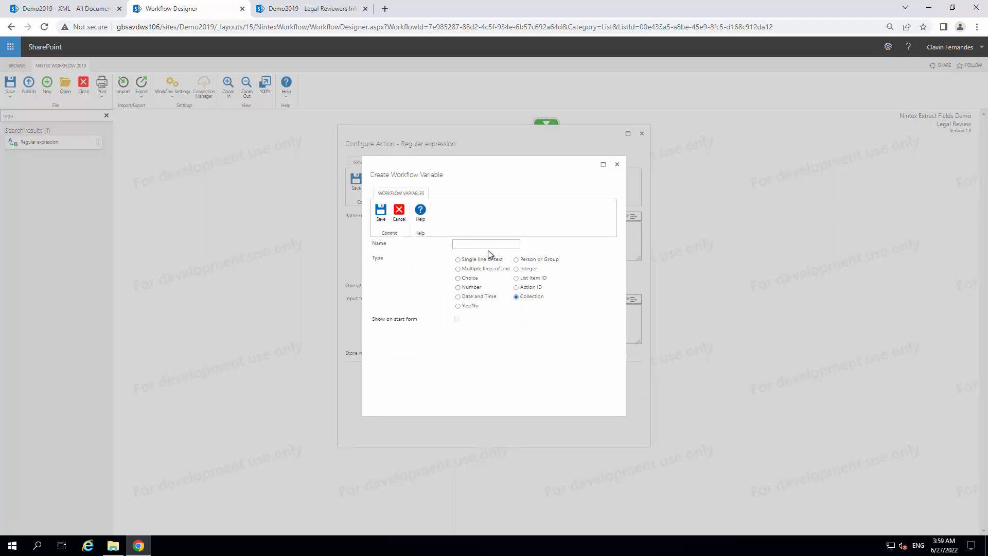
left_click(486, 244)
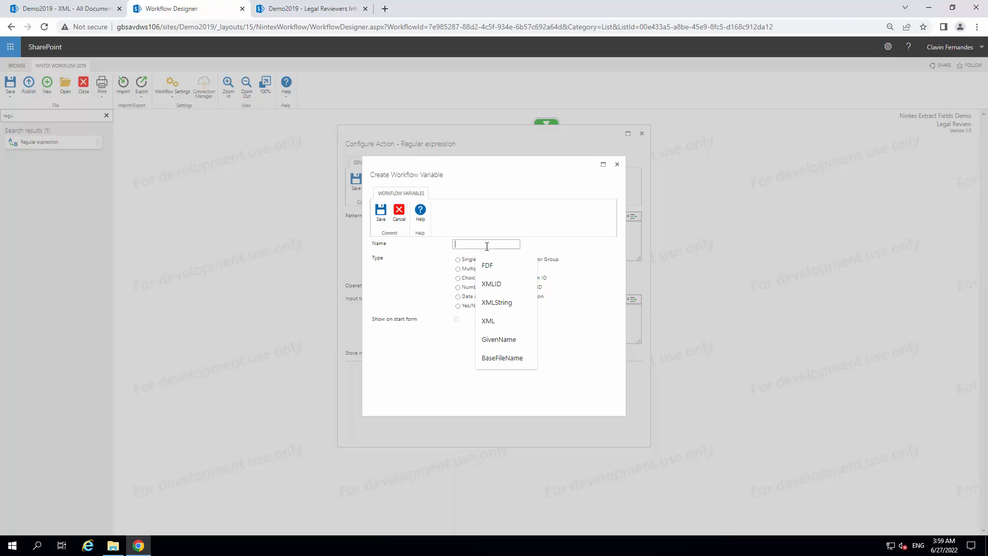
left_click(508, 358)
type("1")
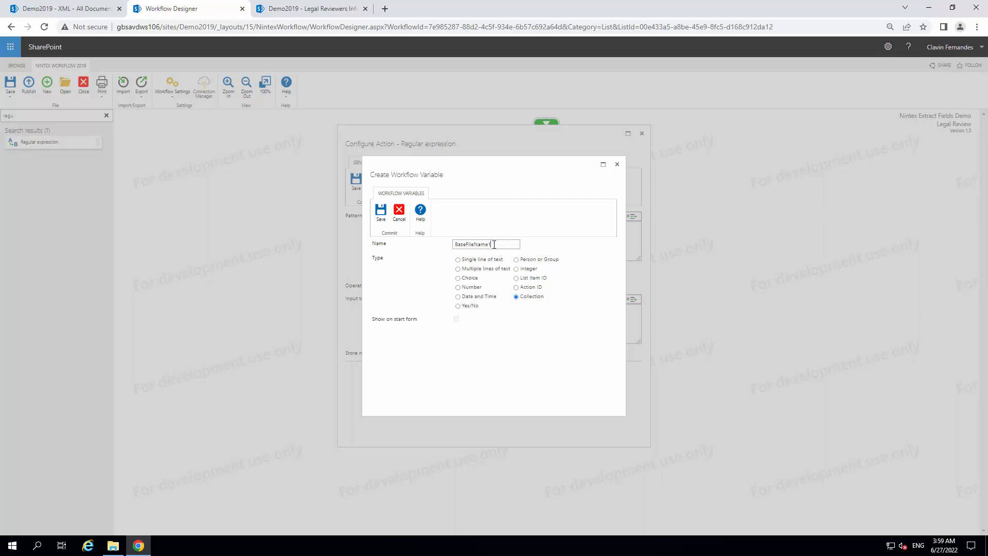
left_click(381, 211)
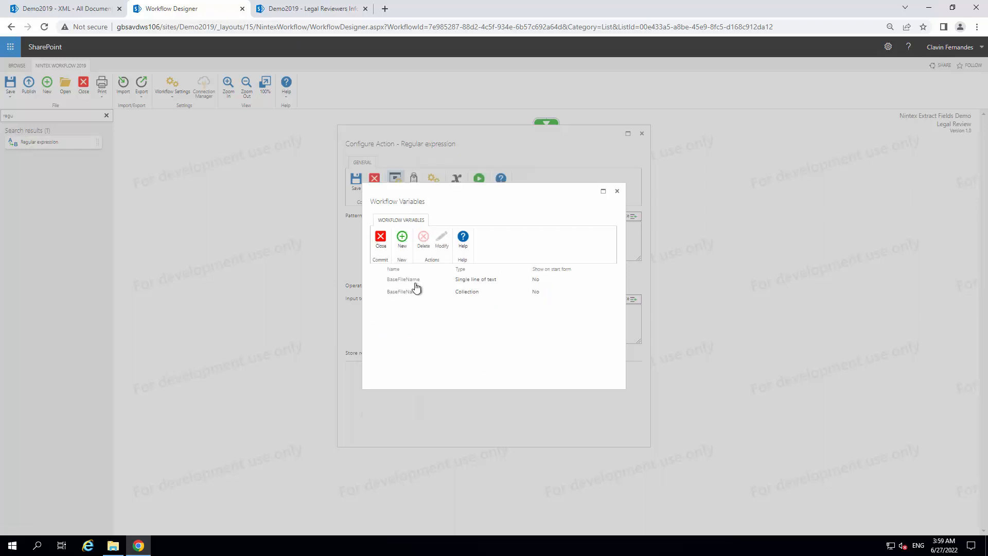
left_click(381, 241)
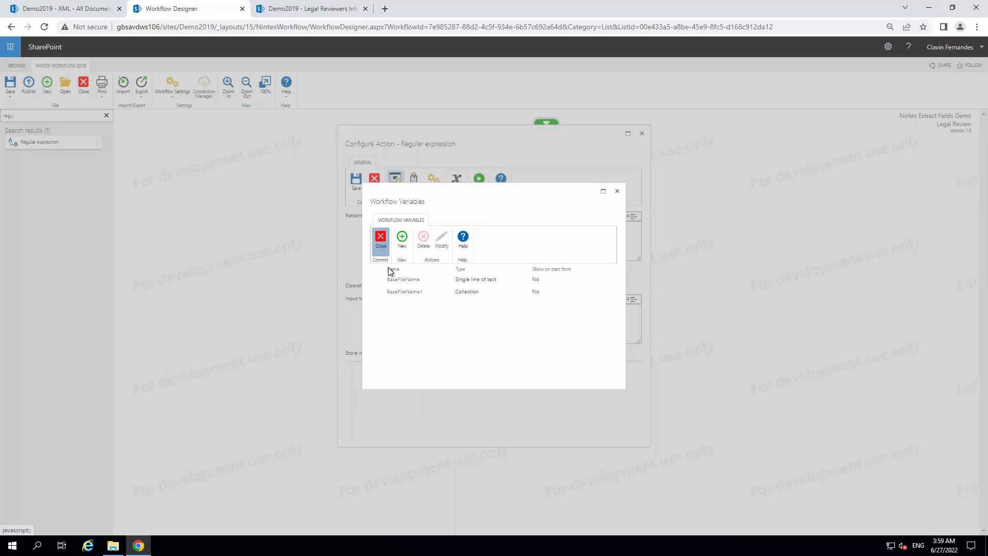
Store the Regular expression result in BaseFileName1 and save the action's configuration
left_click(446, 353)
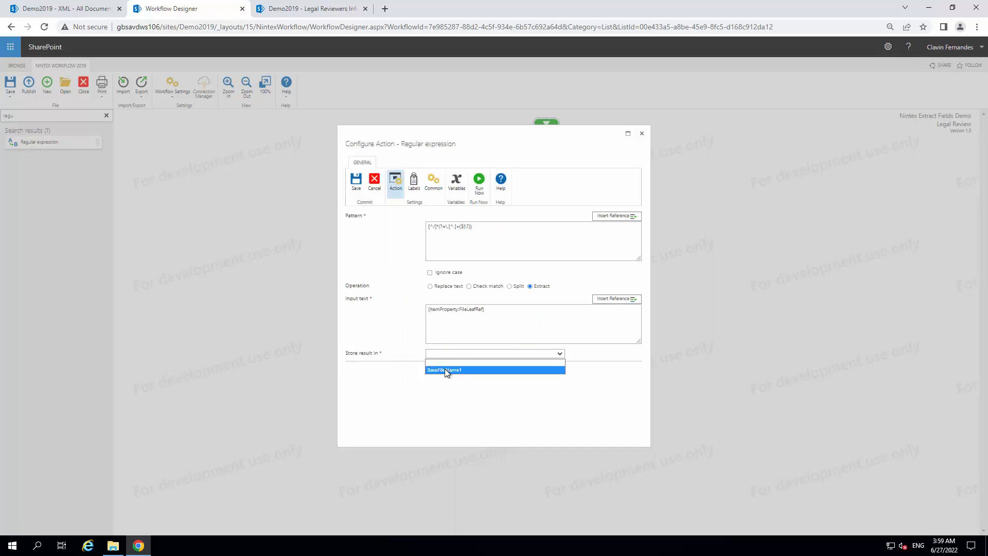
left_click(446, 370)
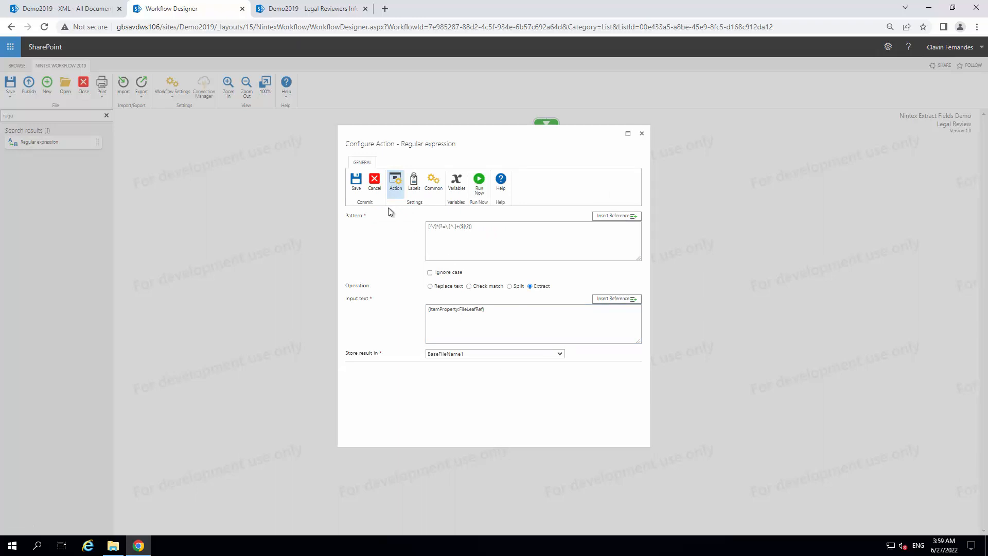
left_click(358, 183)
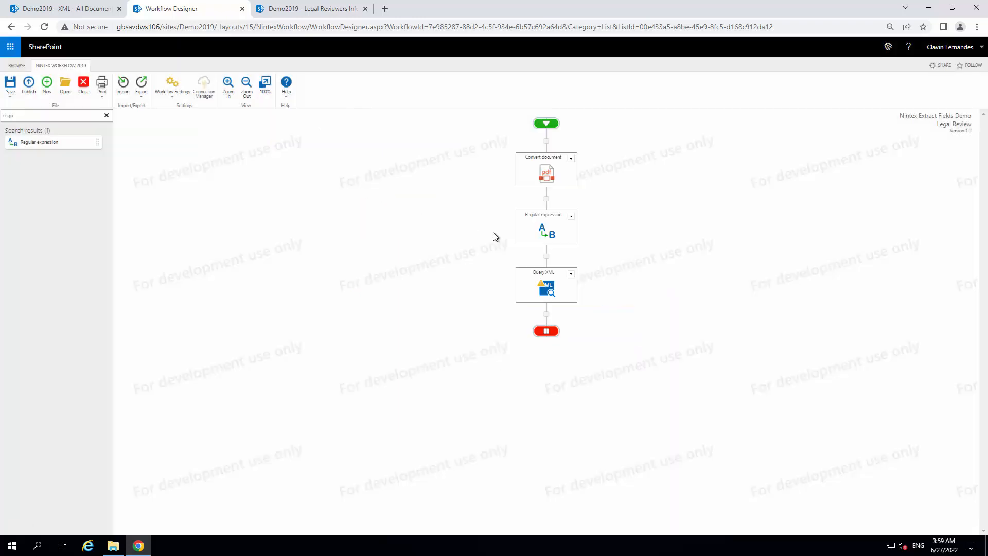
Find the Collection operation action by searching for "Collec" and insert it between Regular expression and Query XML
left_click(108, 117)
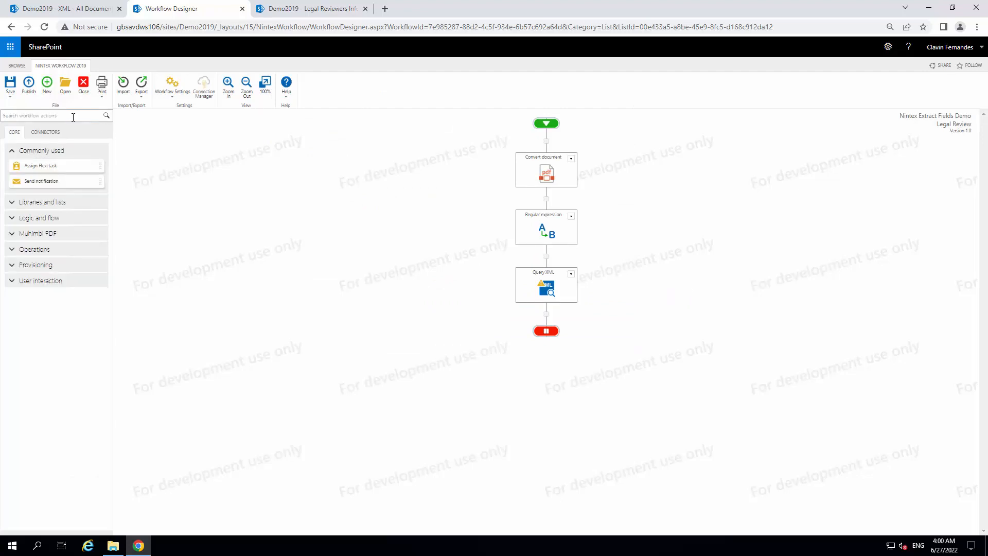
left_click(73, 116)
type("Col")
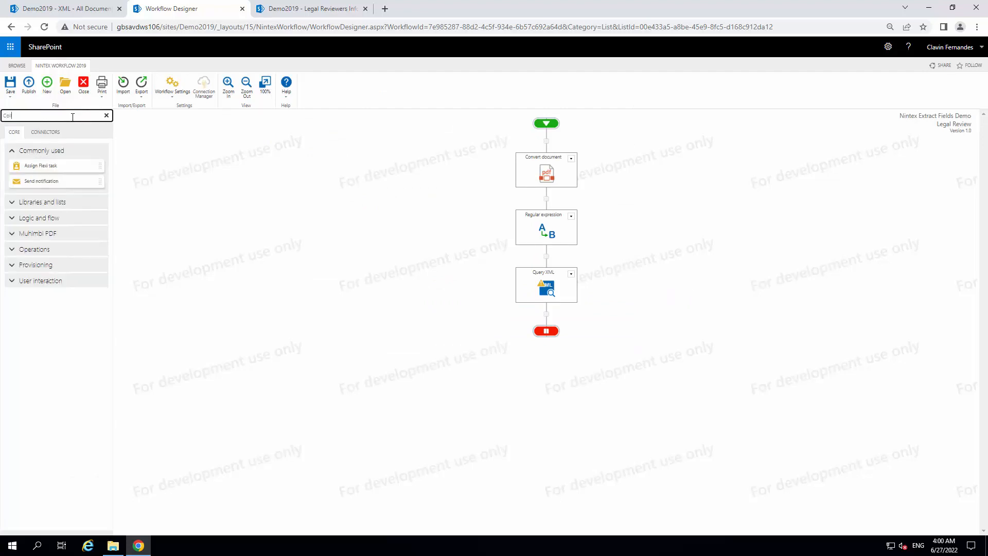
type("lec")
left_click_drag(57, 145, 556, 253)
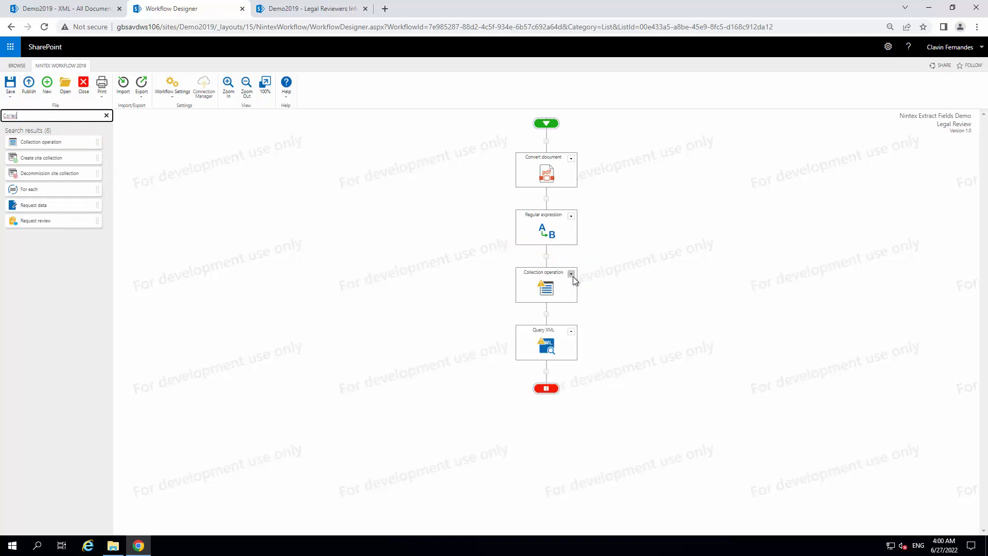
Open the Collection operation's configuration, set the target collection to BaseFileName1 and choose the Get operation
left_click(571, 274)
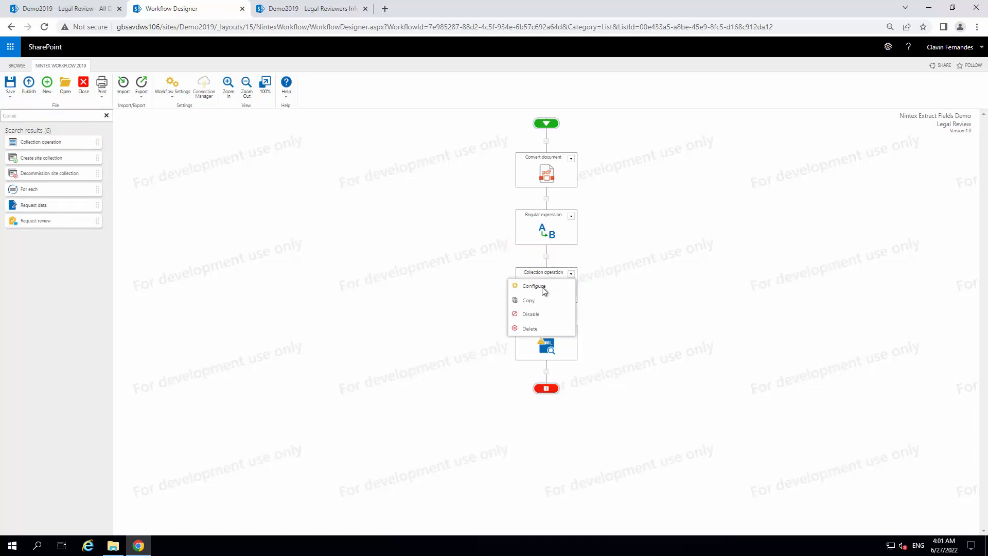
left_click(534, 286)
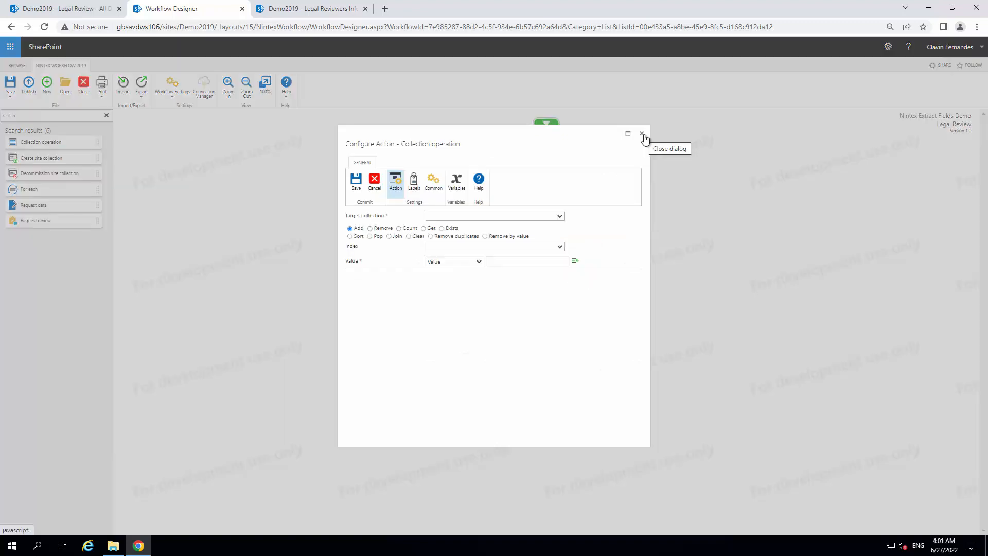
left_click(493, 217)
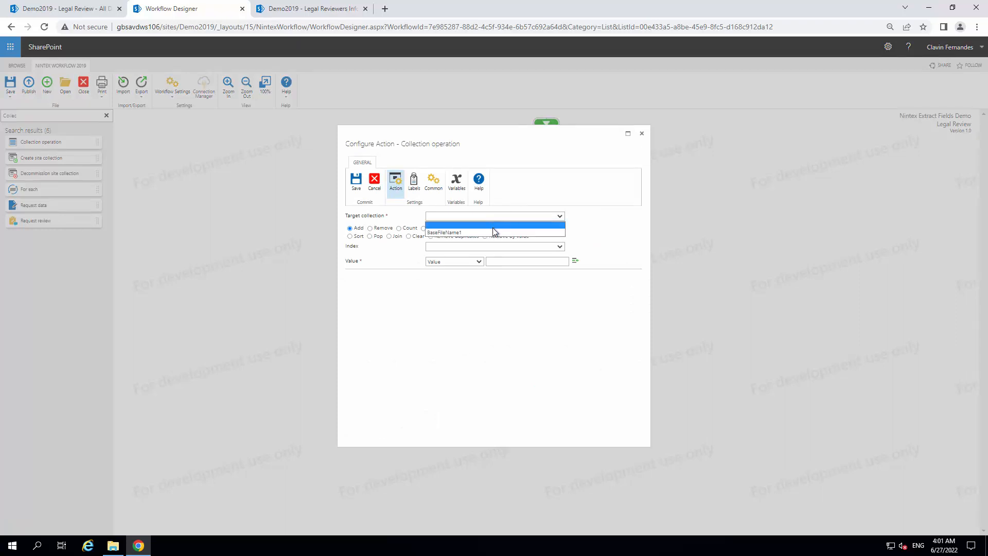
left_click(493, 233)
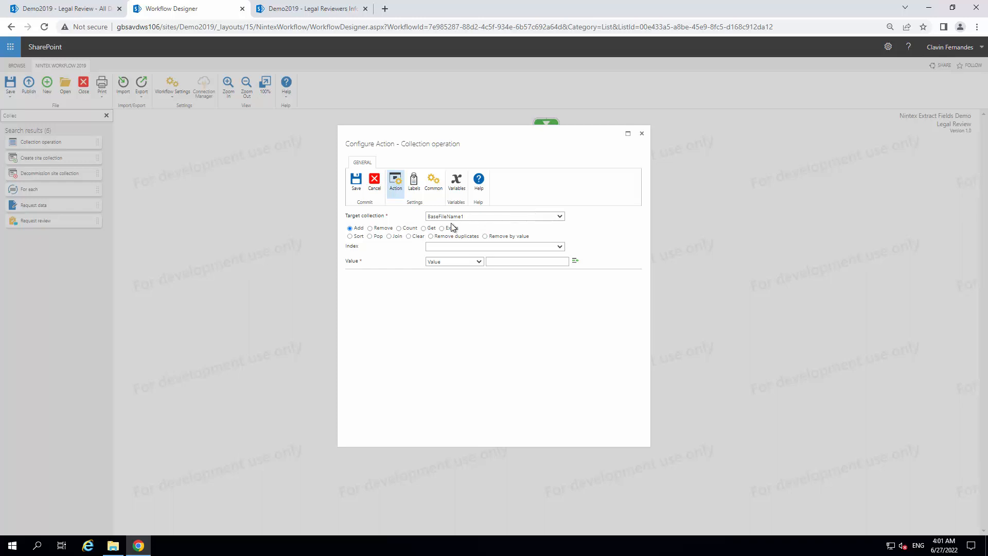
left_click(424, 229)
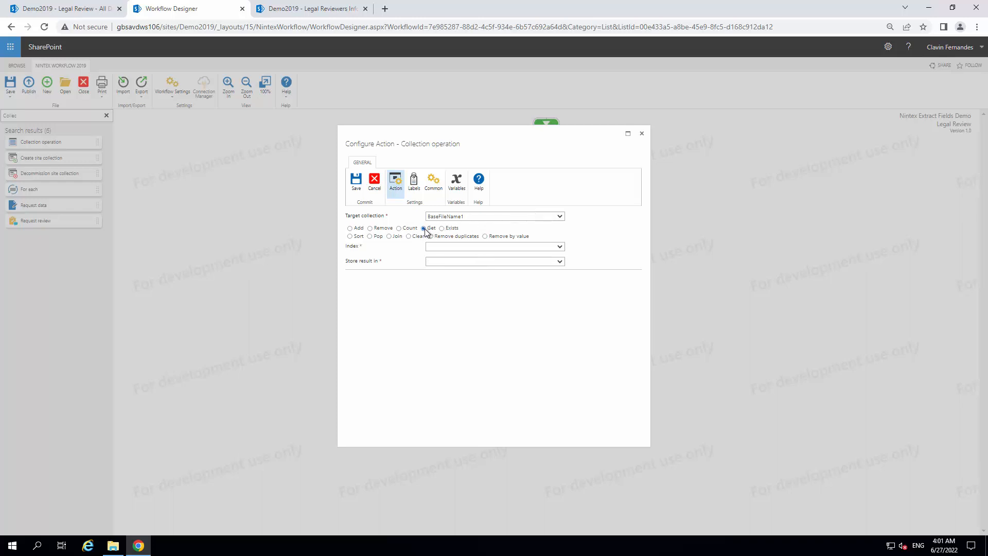
Create a workflow variable of type Number named IndexZero from the Collection operation's configuration
left_click(475, 246)
left_click(480, 256)
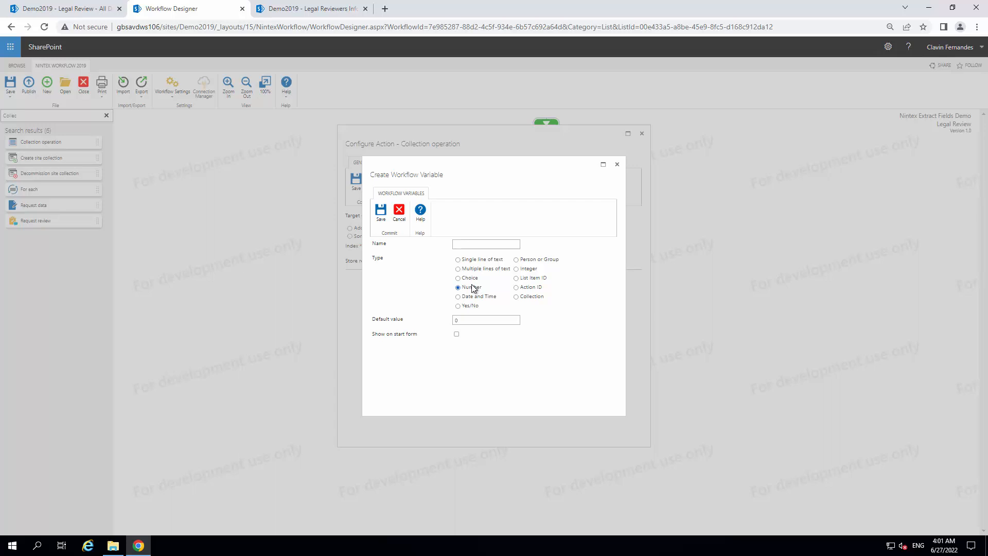
left_click(467, 246)
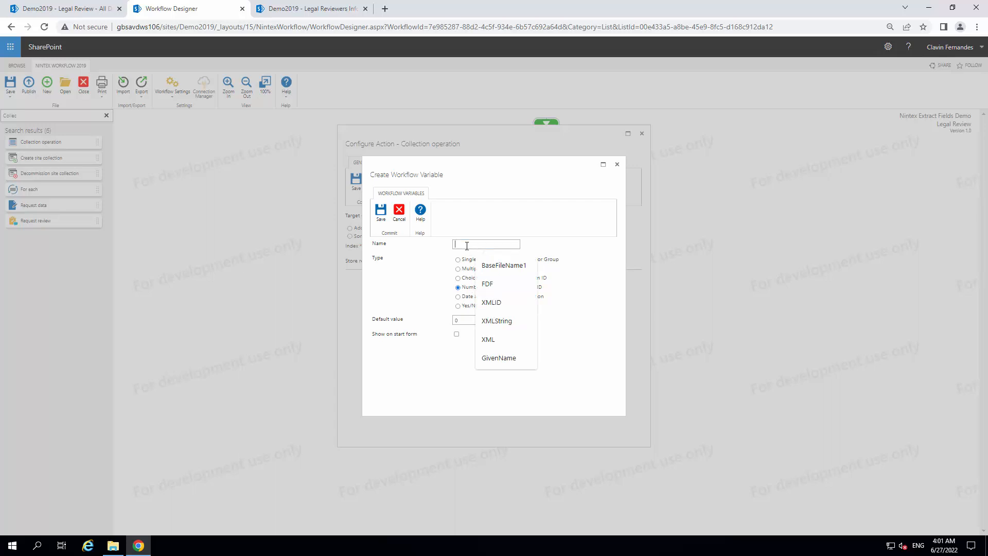
type("Int")
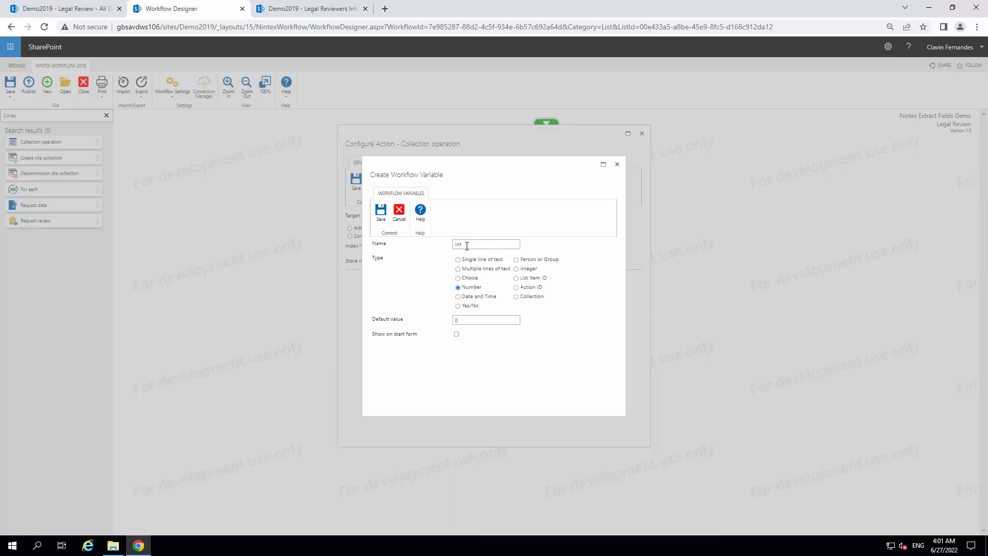
key("BackSpace")
left_click(490, 266)
left_click(381, 211)
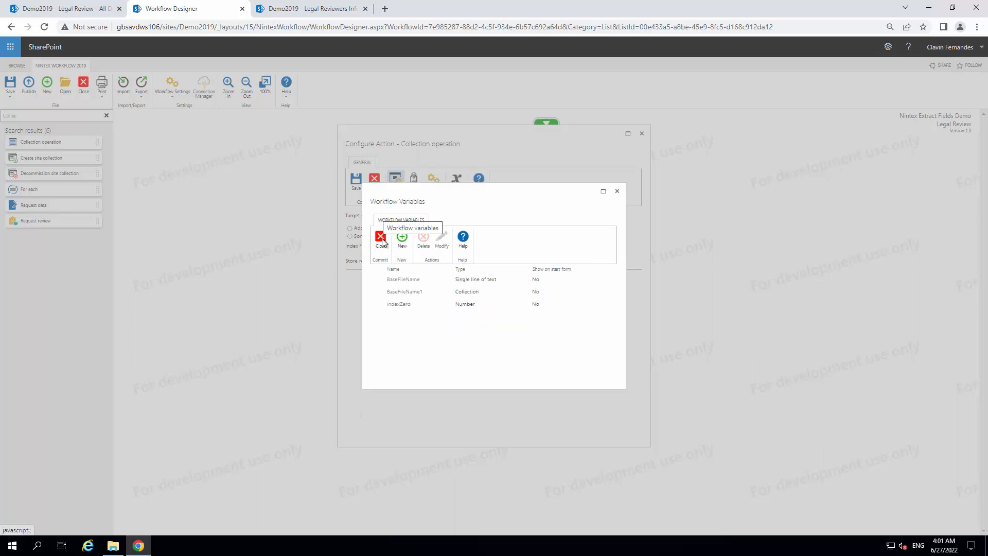
left_click(381, 239)
Set the Collection operation's index to IndexZero, store the result in BaseFileName and save the configuration
left_click(491, 247)
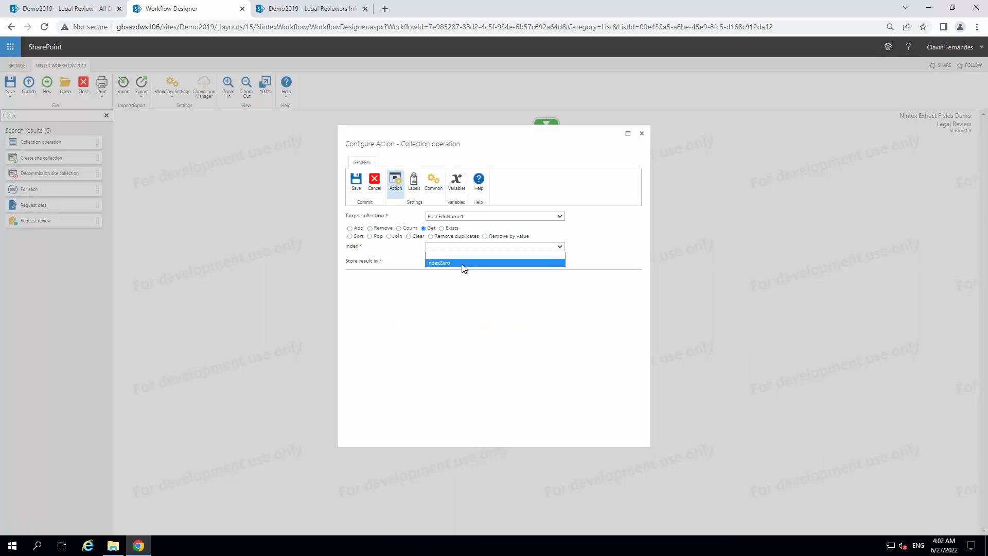
left_click(462, 265)
left_click(462, 264)
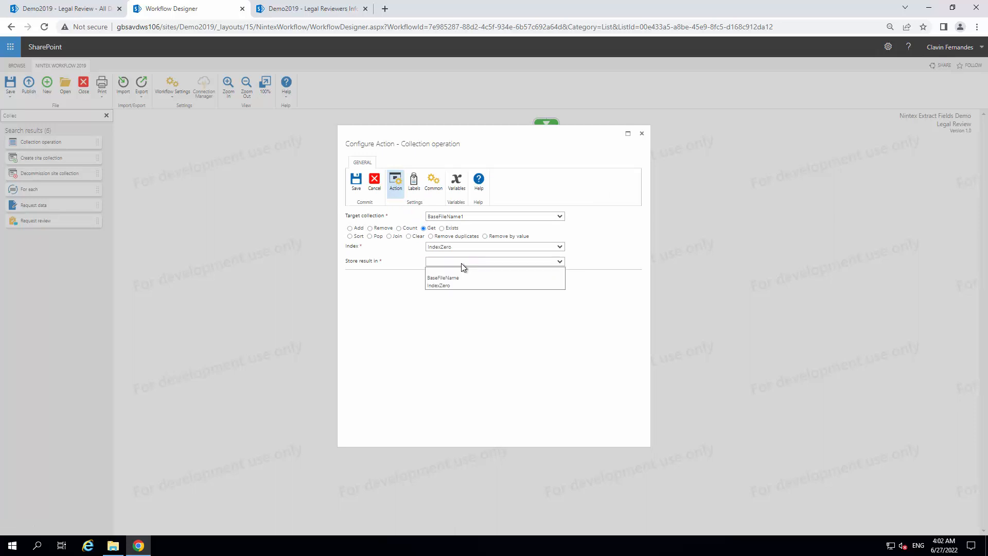
left_click(454, 278)
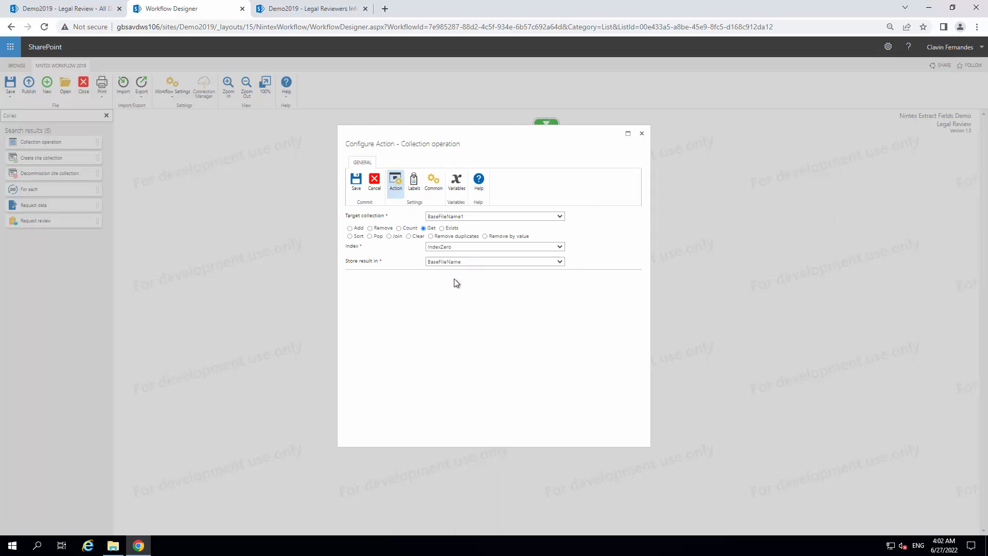
left_click(357, 183)
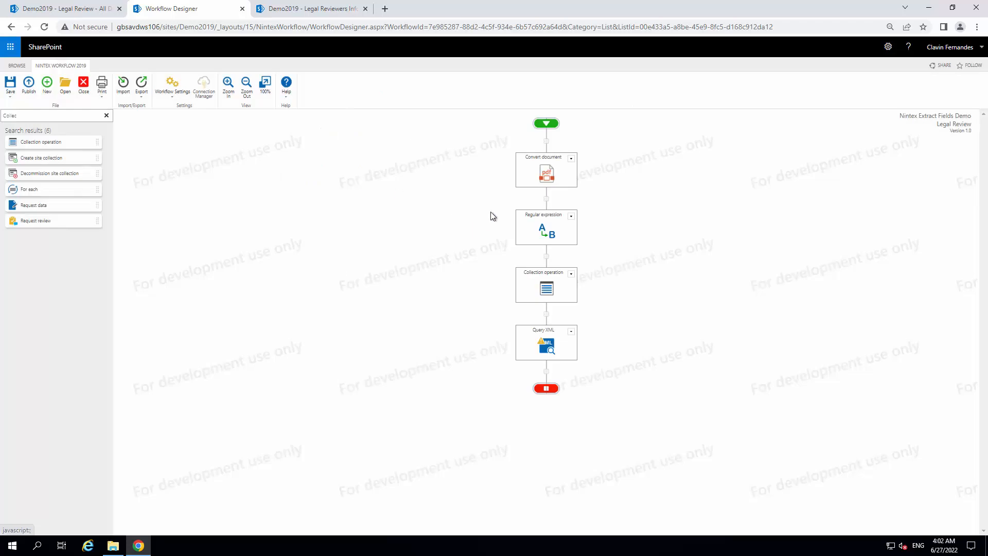
Open the Query XML action's configuration and set the XML source to URL
left_click(572, 332)
left_click(561, 342)
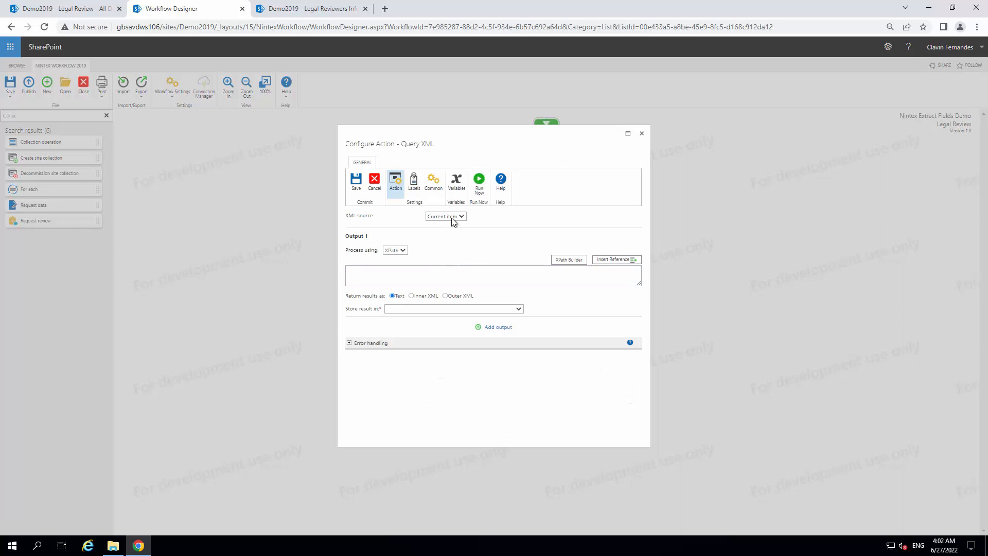
left_click(450, 219)
left_click(451, 235)
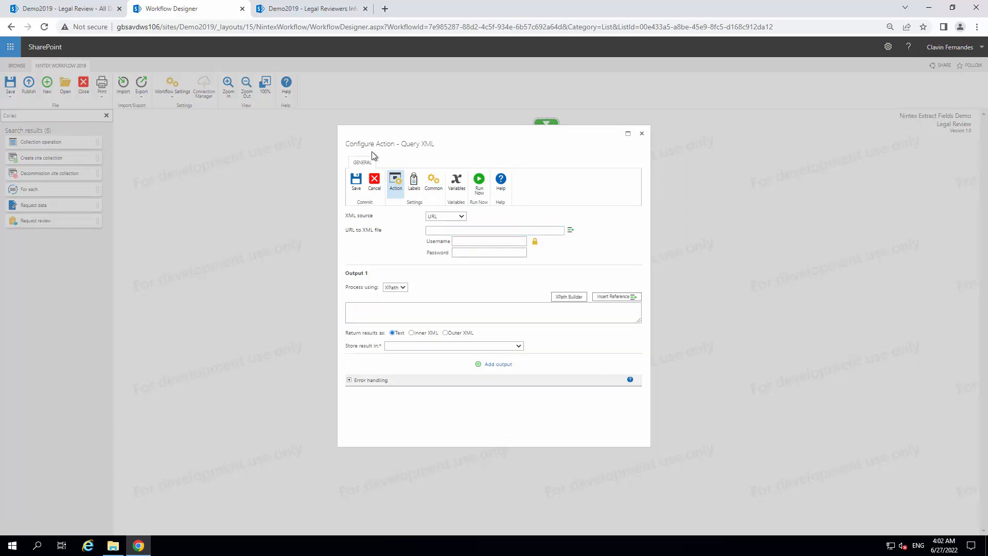
left_click(299, 10)
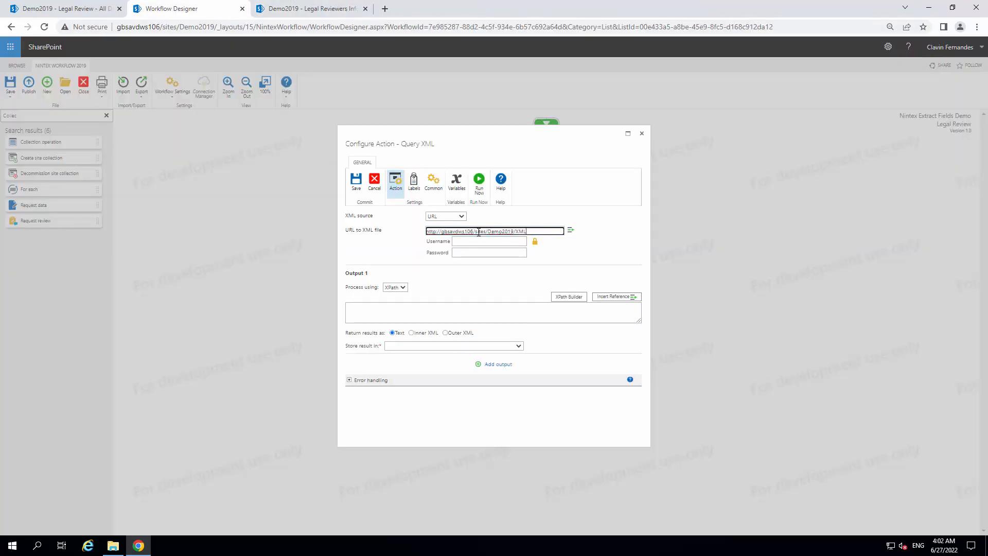
type("/")
left_click(572, 232)
left_click(484, 190)
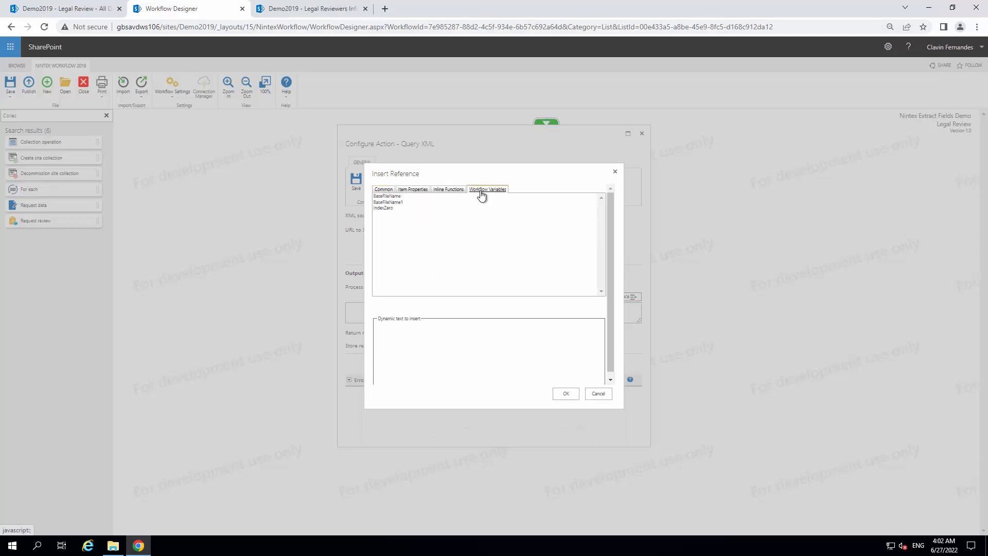
left_click(399, 197)
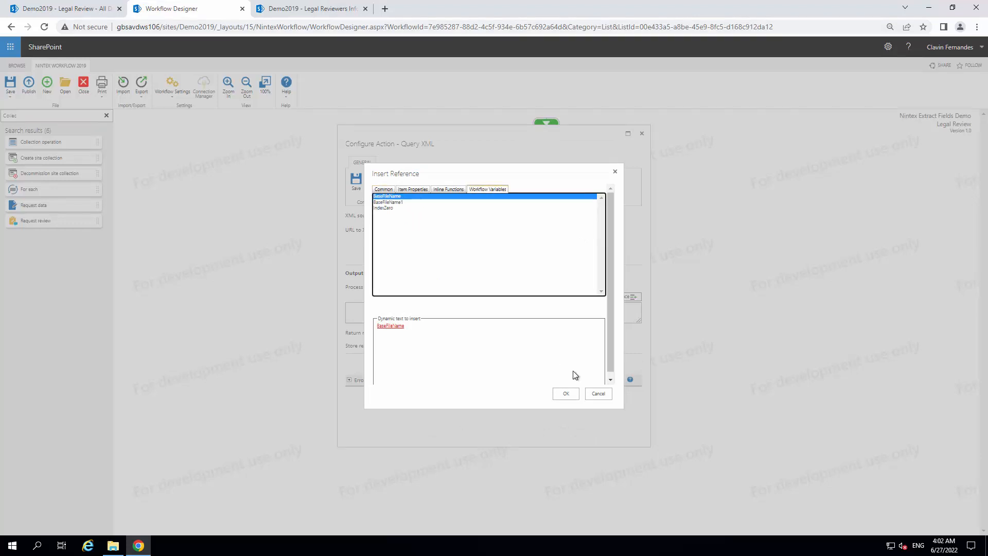
left_click(448, 328)
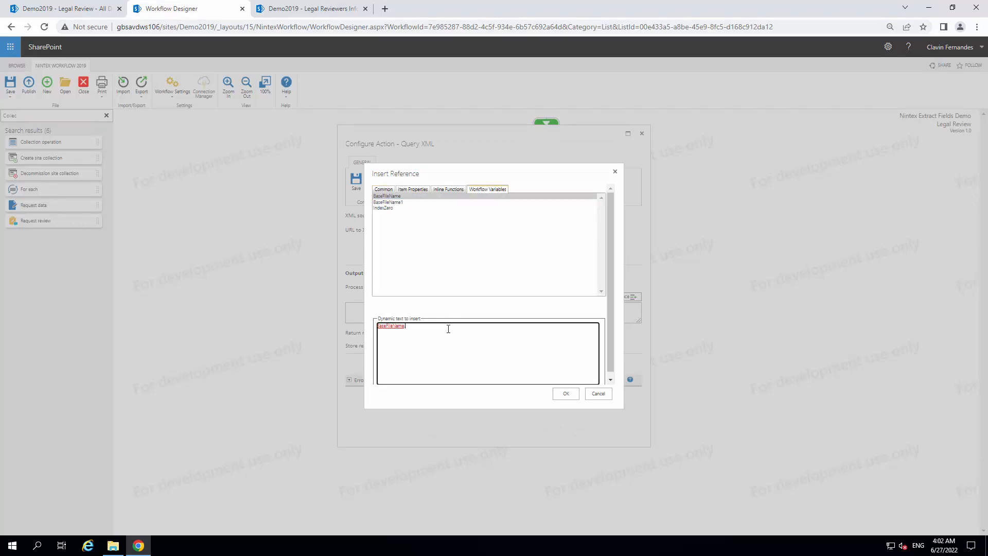
type(".xm")
left_click(565, 393)
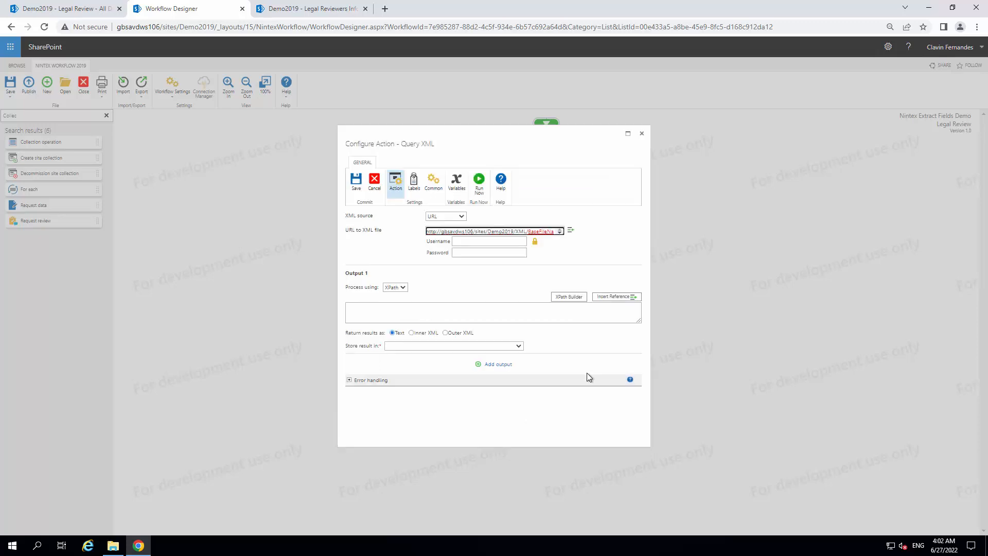
Enter the account username and password for accessing the XML file's URL in the Query XML configuration
left_click(470, 243)
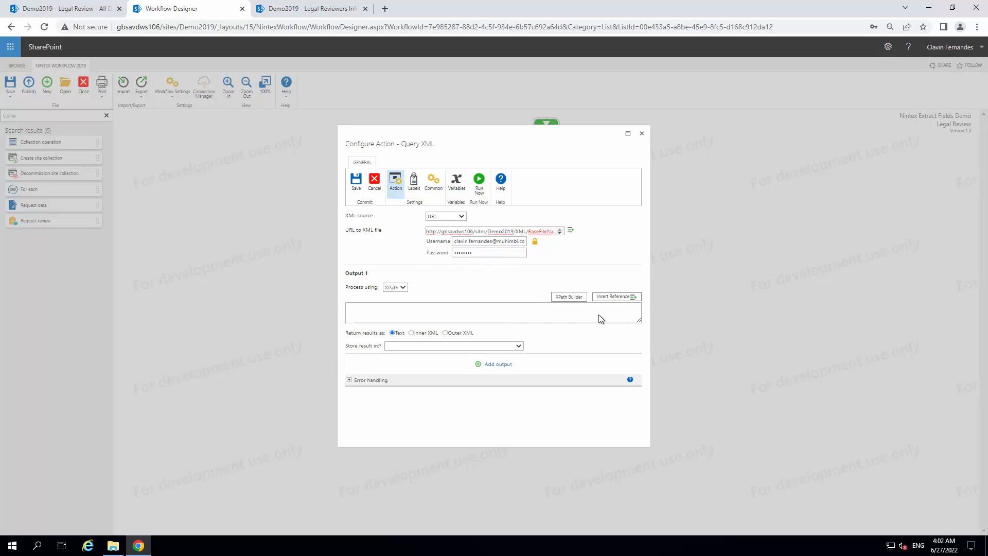
left_click(599, 314)
Open the Code Beautify XPath Tester at codebeautify.org/Xpath-Tester in a new browser tab
left_click(387, 10)
type("https://codebeautify.org/Xpath-Tester")
key("Return")
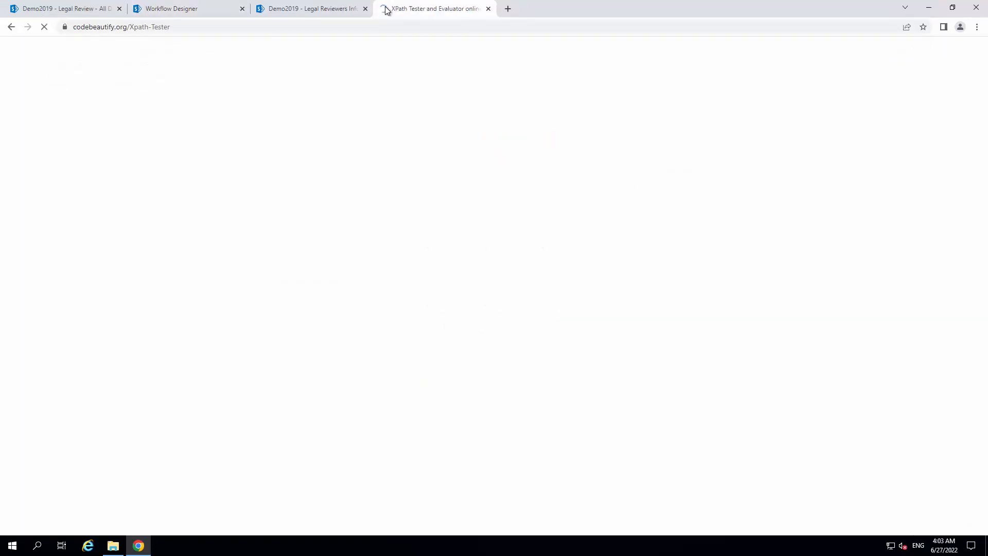
Copy the extracted XML from the Legal Reviewers Info page into the XPath Tester's XML input
left_click(303, 8)
left_click_drag(178, 125, 119, 78)
key("ctrl+c")
left_click(447, 11)
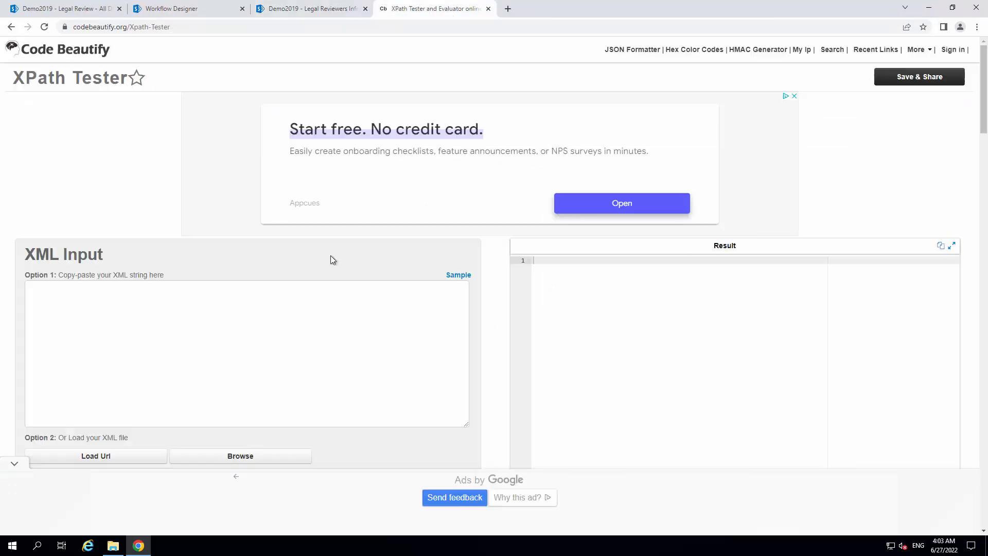
left_click(296, 305)
key("ctrl+v")
Consult the XPath test cases, and test the document node expression / on the pasted XML
scroll(295, 305, "down", 2)
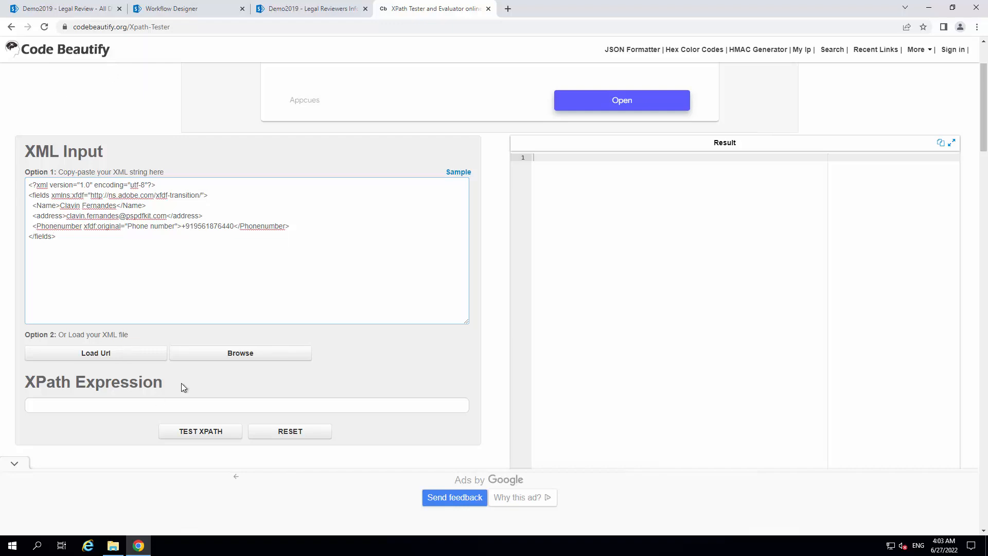
left_click(984, 169)
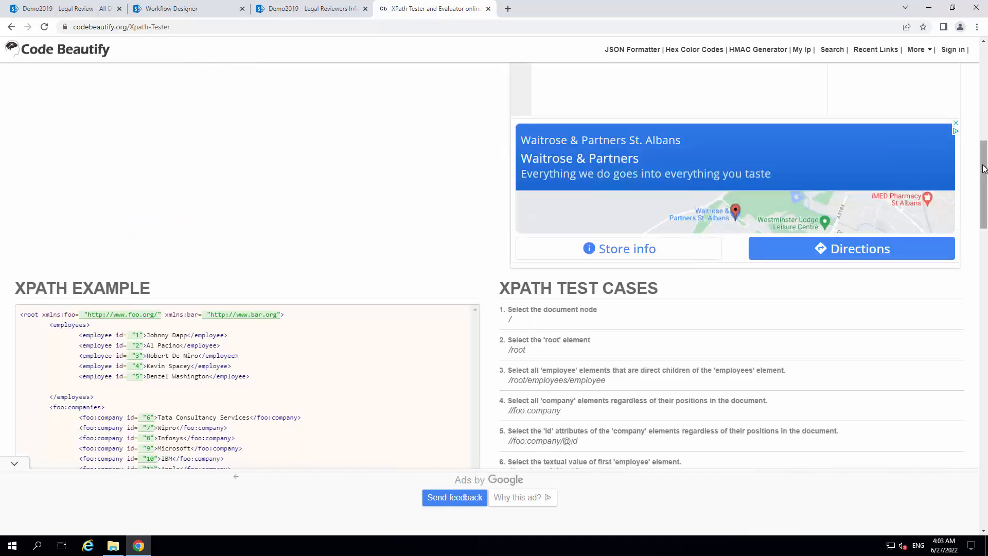
scroll(985, 169, "down", 2)
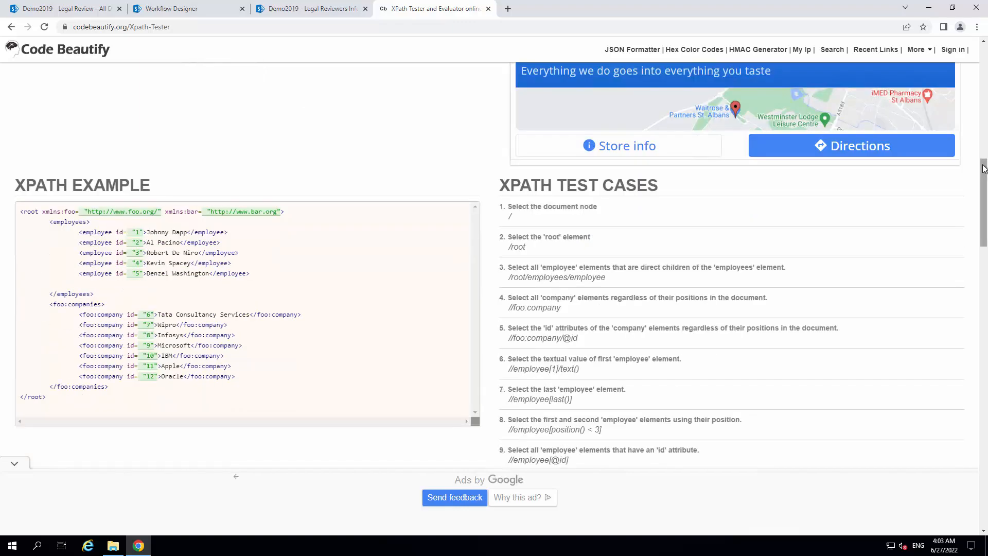
scroll(984, 168, "down", 2)
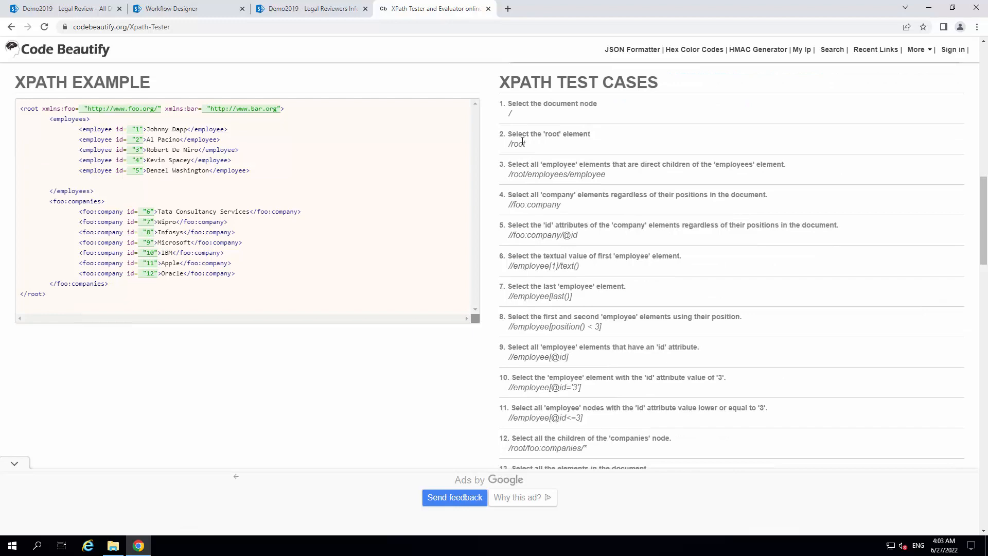
scroll(523, 143, "up", 12)
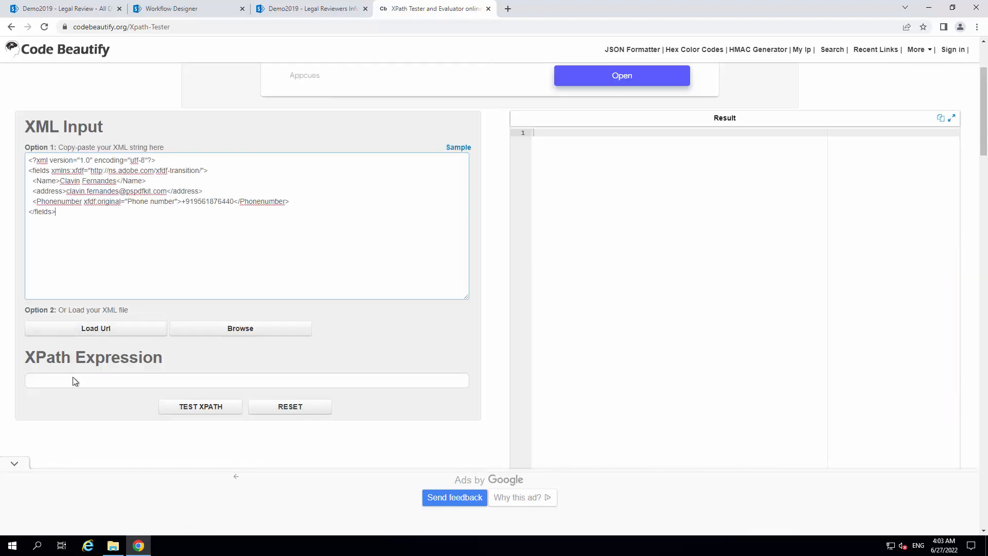
left_click(73, 377)
left_click(210, 404)
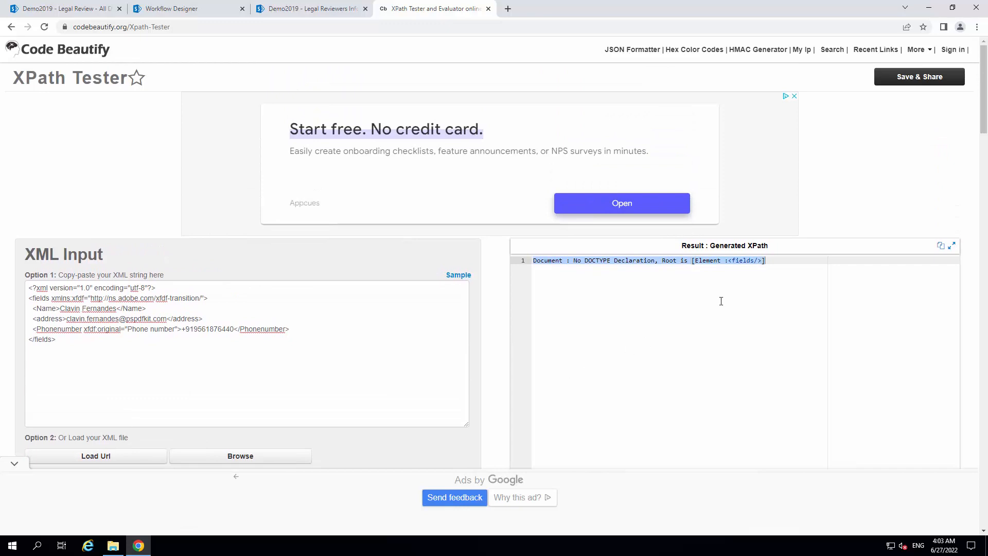
Extend the XPath expression to /fields and test it
double_click(743, 261)
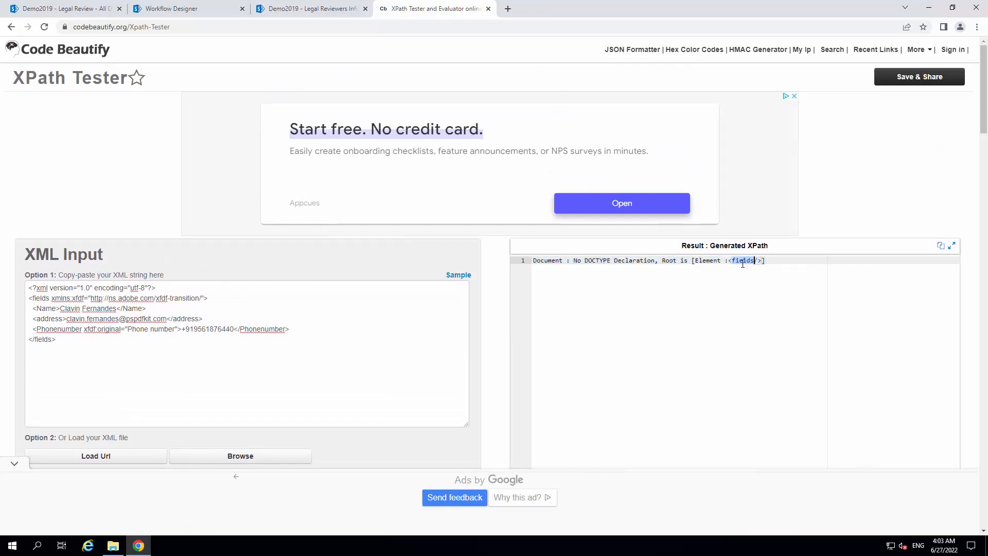
scroll(174, 358, "down", 3)
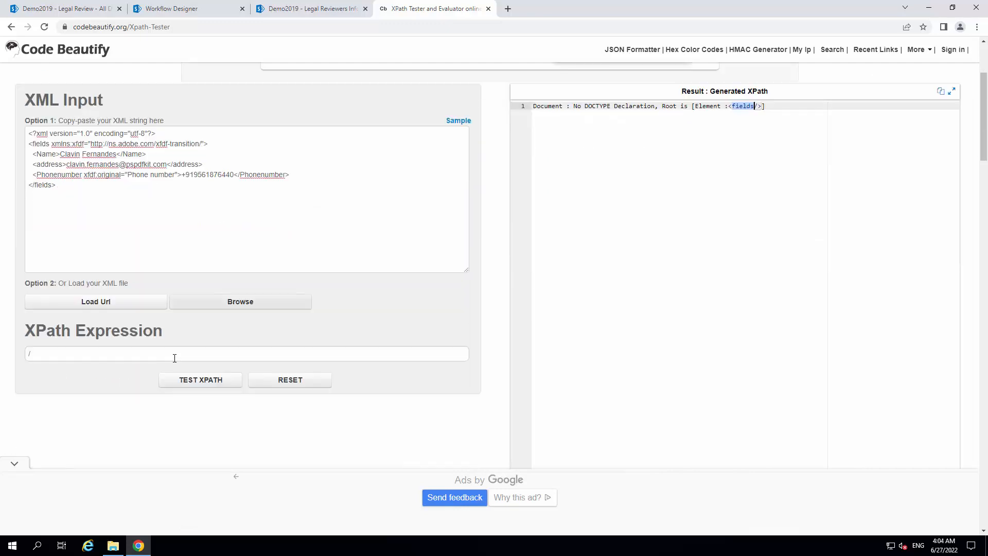
left_click(175, 355)
type("/fields")
left_click(205, 384)
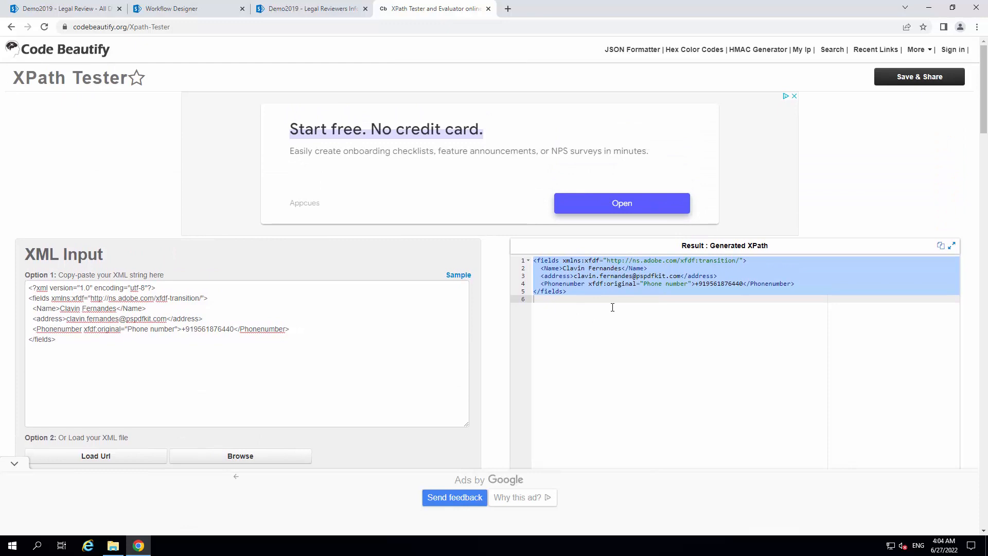
Extend the XPath expression to /fields/Name and test it
double_click(557, 269)
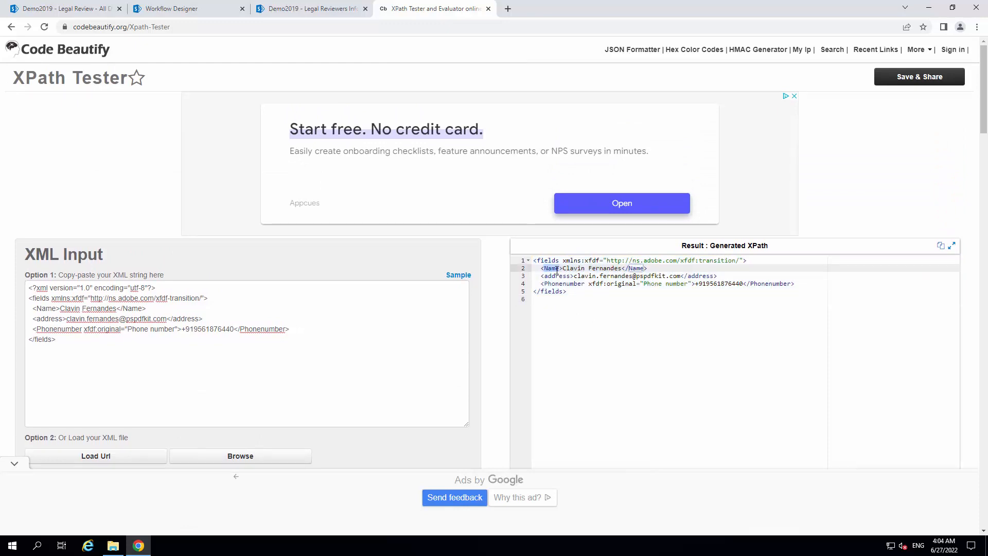
scroll(54, 411, "down", 3)
left_click(101, 358)
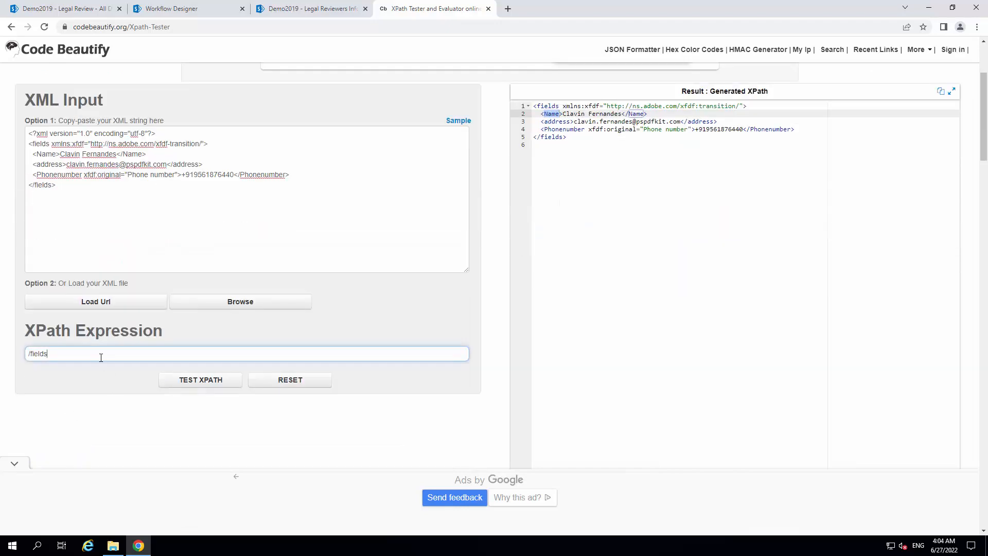
type("/Name")
left_click(194, 379)
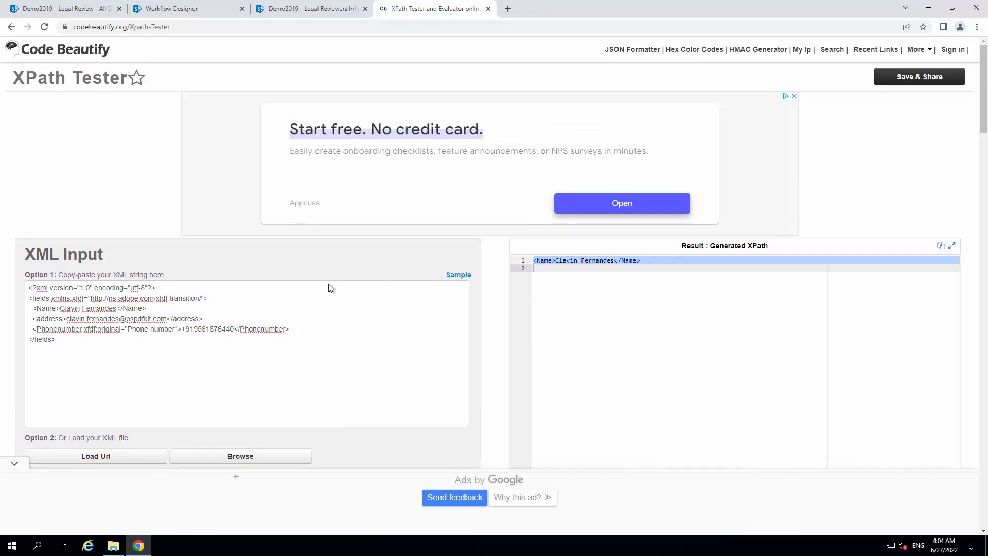
Extend the XPath expression to /fields/Name/text() and test it
scroll(329, 288, "down", 2)
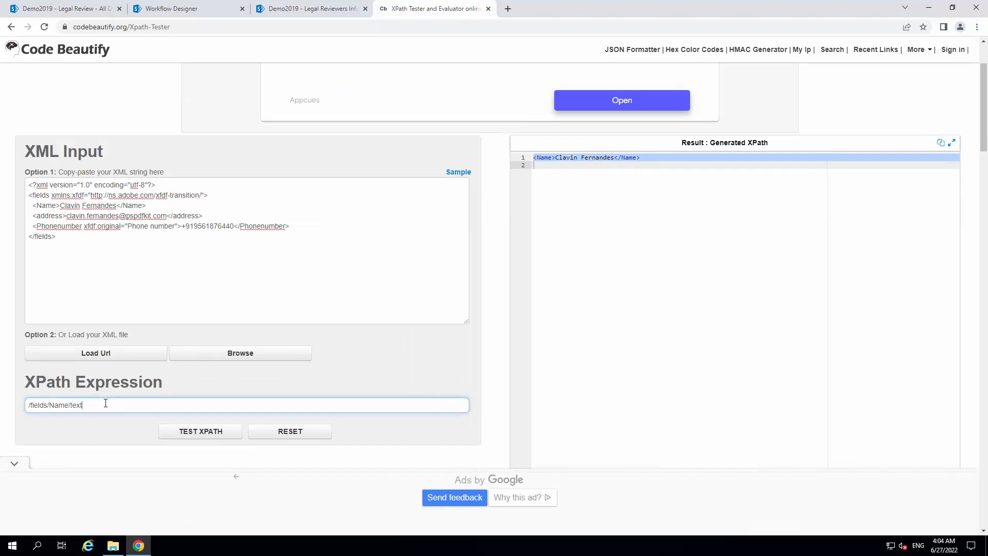
type("()")
left_click(201, 431)
scroll(562, 314, "up", 2)
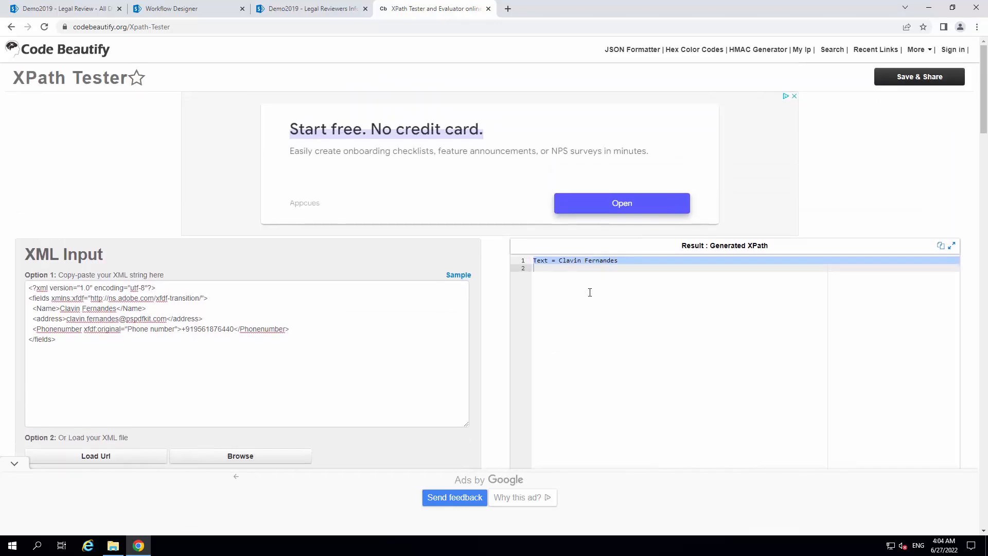
scroll(350, 314, "down", 3)
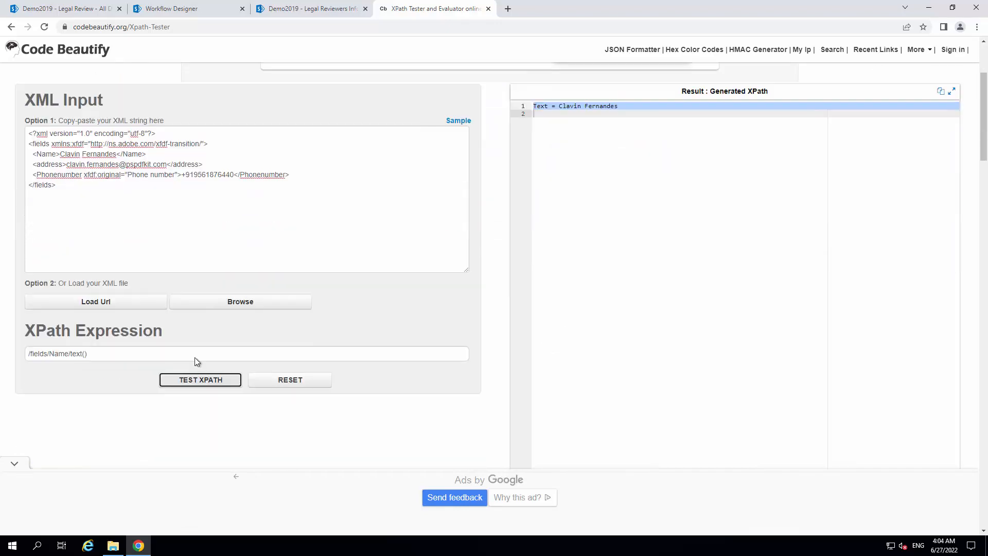
Copy the tested /fields/Name/text() expression into the XPath of Output 1 in the workflow designer's Query XML configuration
triple_click(15, 352)
key("ctrl+c")
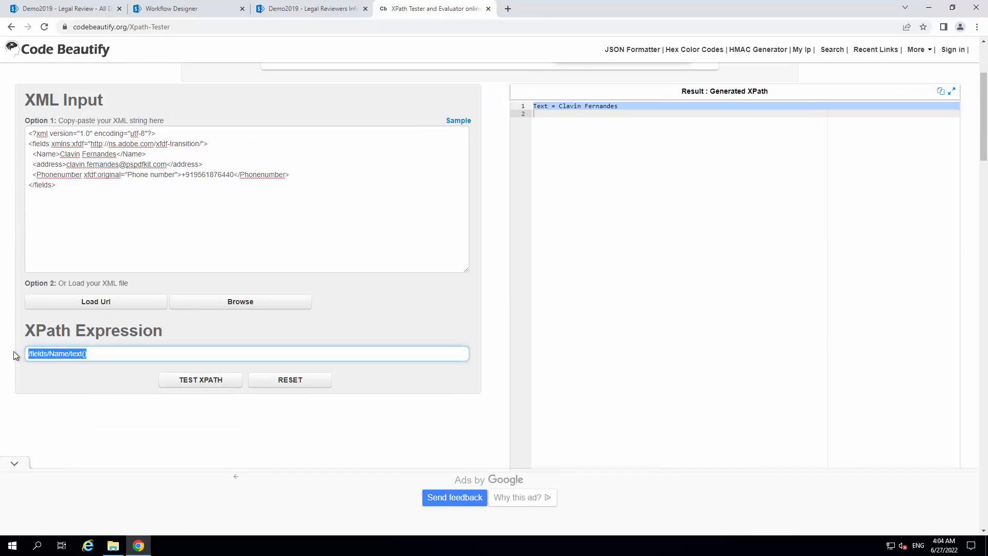
left_click(198, 11)
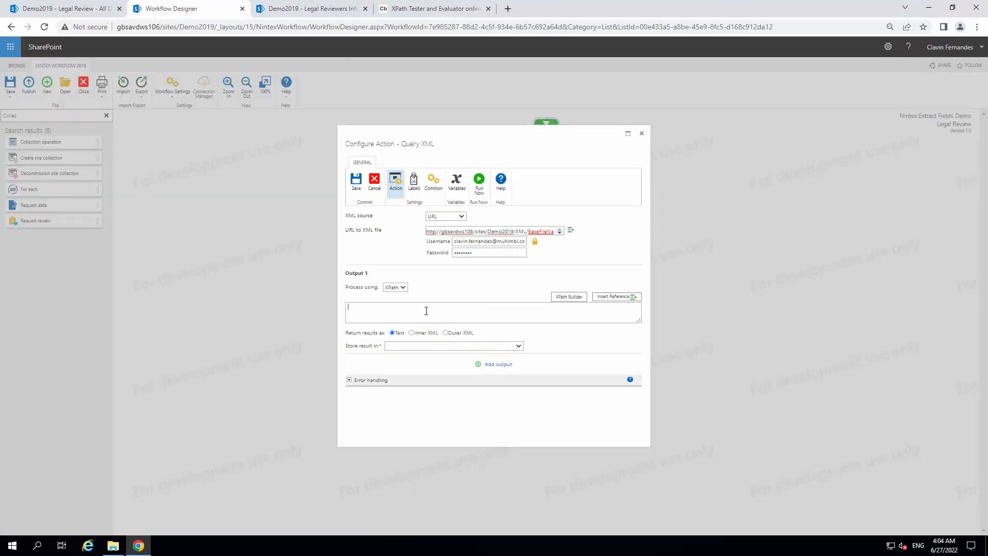
key("ctrl+v")
Try to create a workflow variable of type Single line of text named Name from the Query XML configuration
left_click(413, 346)
left_click(414, 346)
left_click(454, 181)
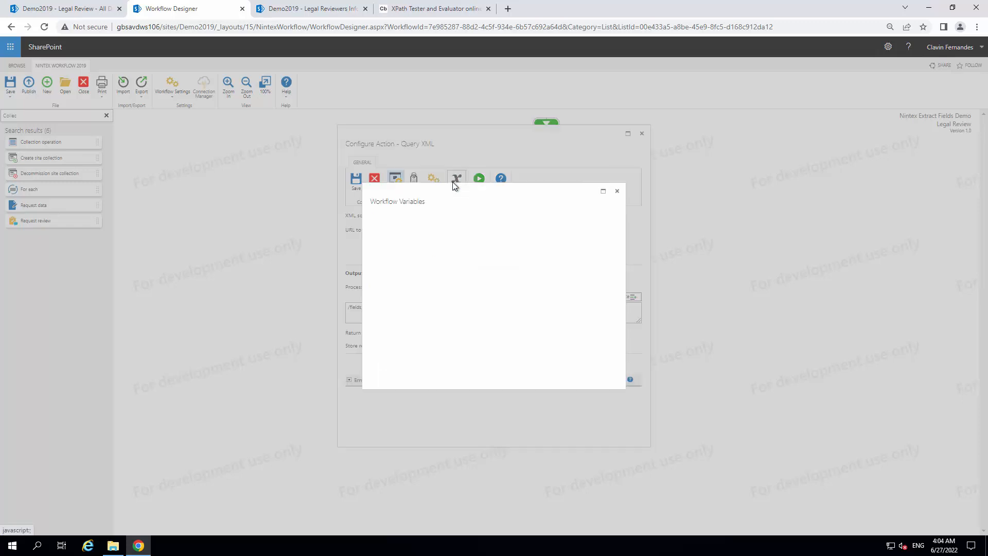
left_click(403, 240)
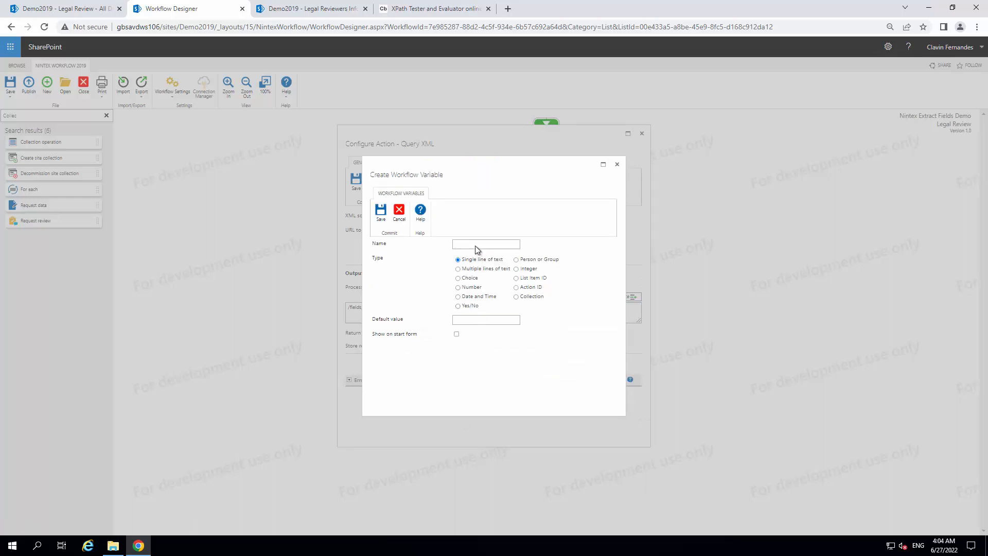
left_click(475, 245)
type("Name")
left_click(380, 212)
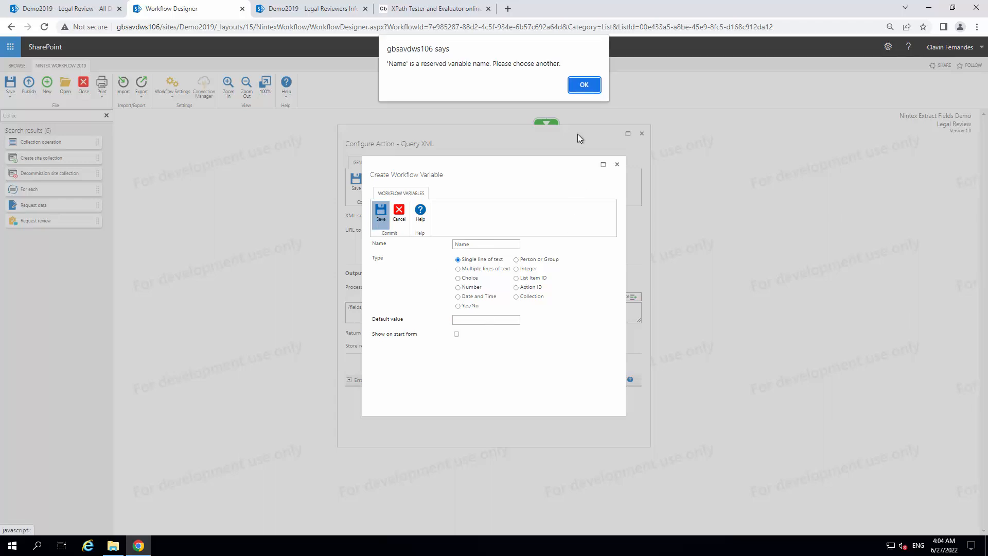
left_click(584, 86)
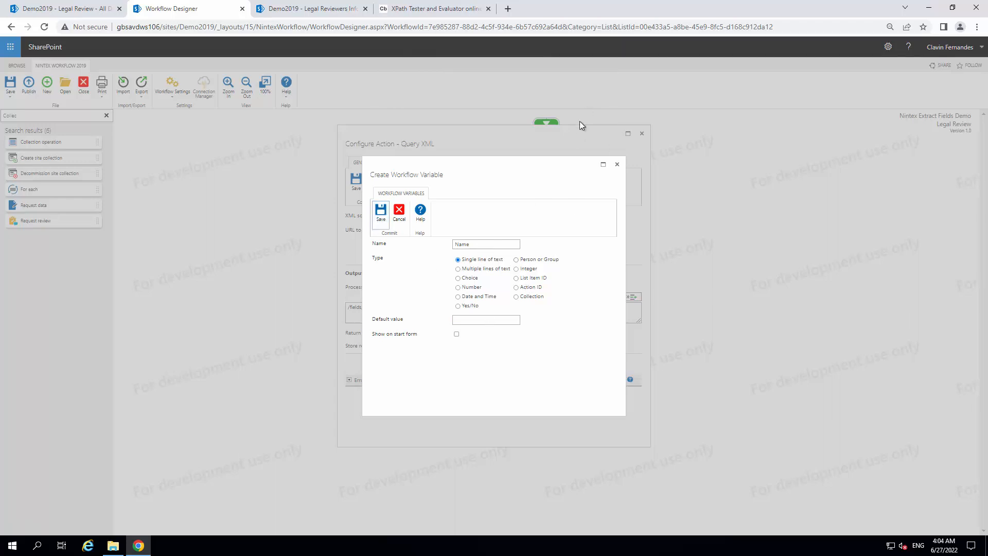
Change the new workflow variable's name to Name1 and save it
left_click(474, 245)
type("1")
key("Return")
Create two more Single line of text workflow variables named Address and Phonenumber, and close the variable list
left_click(437, 11)
key("ctrl+a")
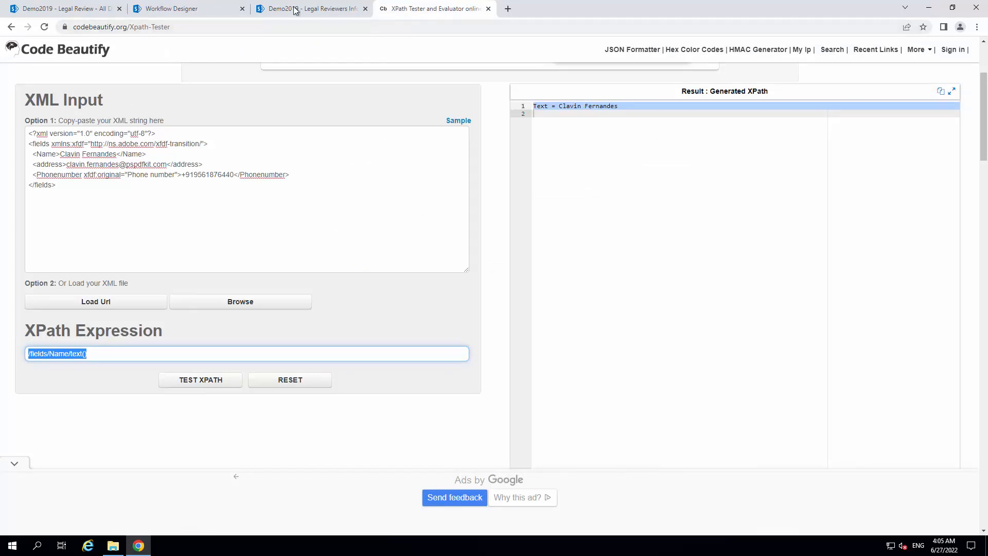
left_click(211, 10)
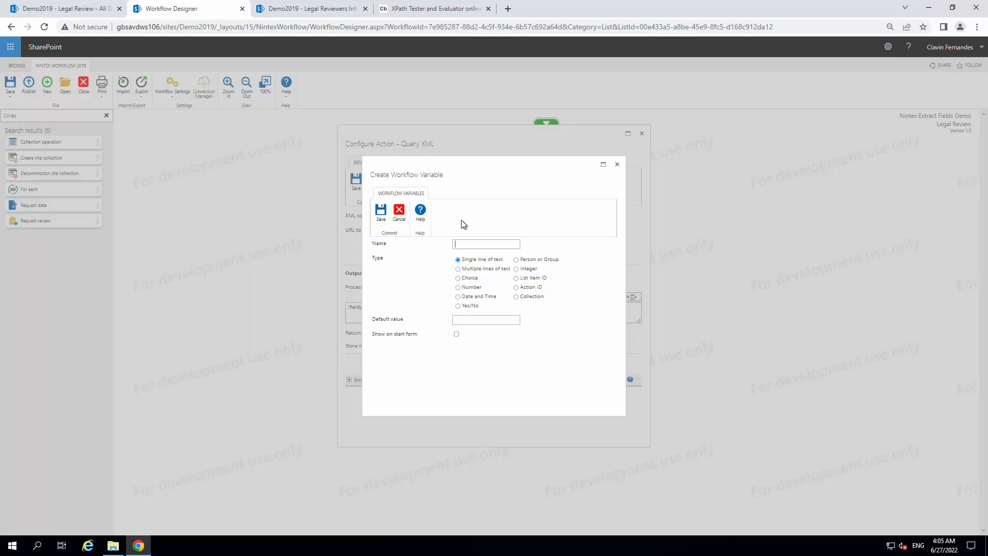
type("Phone")
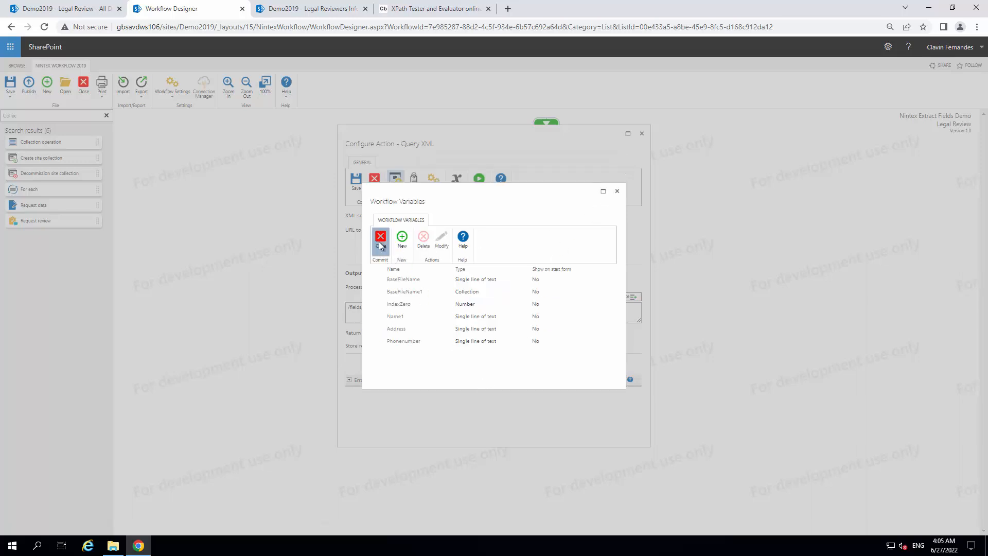
left_click(381, 241)
Store the result of Output 1 in Name1 and add a second output to the Query XML action
left_click(453, 346)
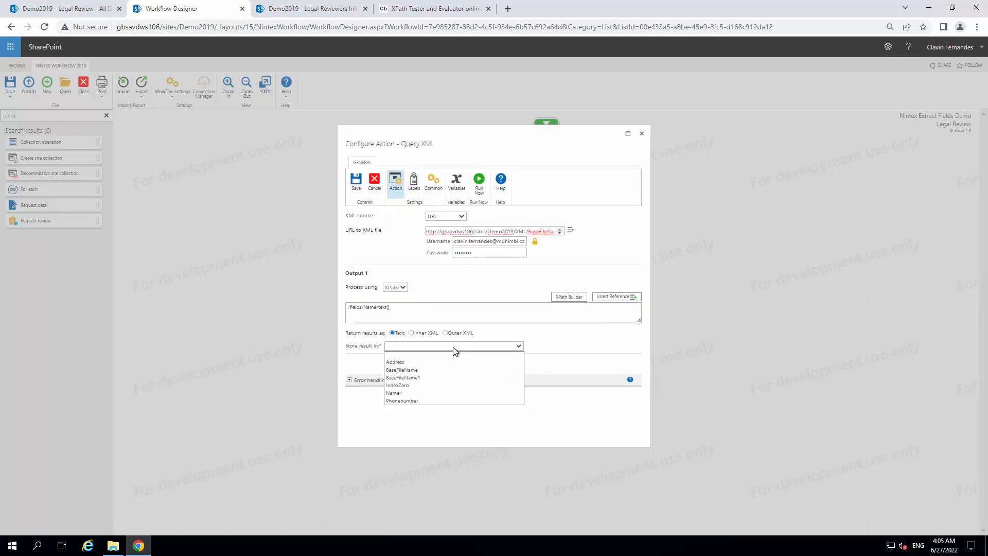
left_click(407, 392)
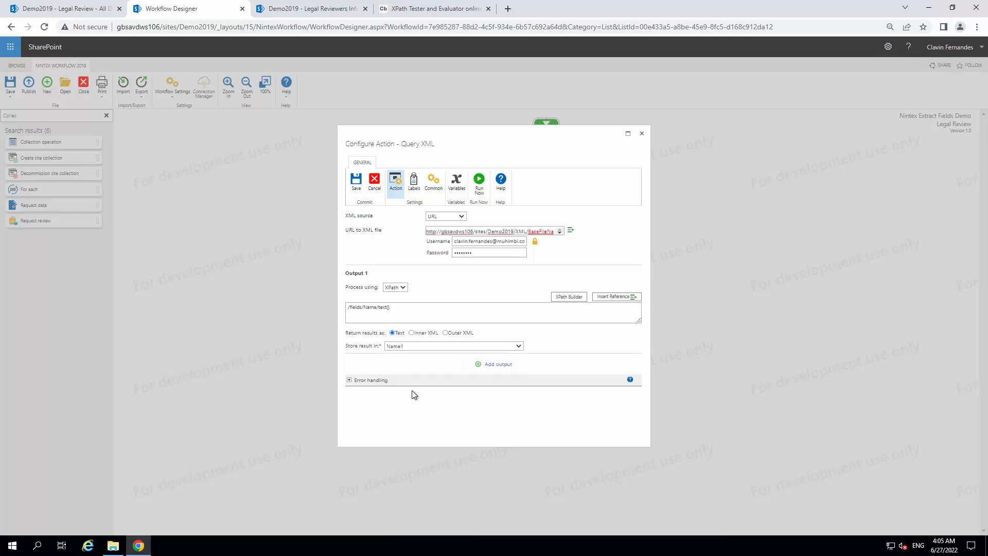
left_click(498, 365)
scroll(432, 366, "down", 1)
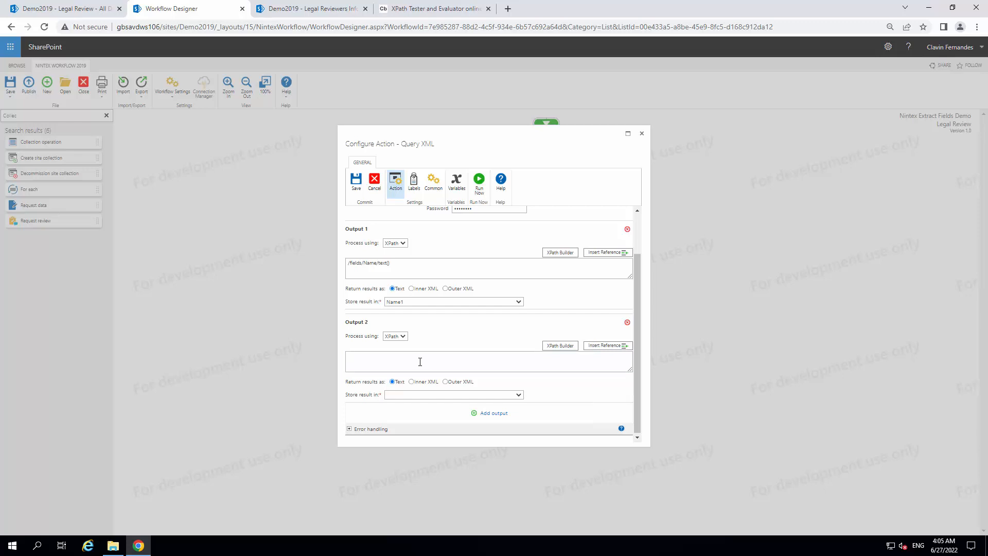
Change the expression in the XPath Tester to /fields/address/text() and test it
left_click(434, 3)
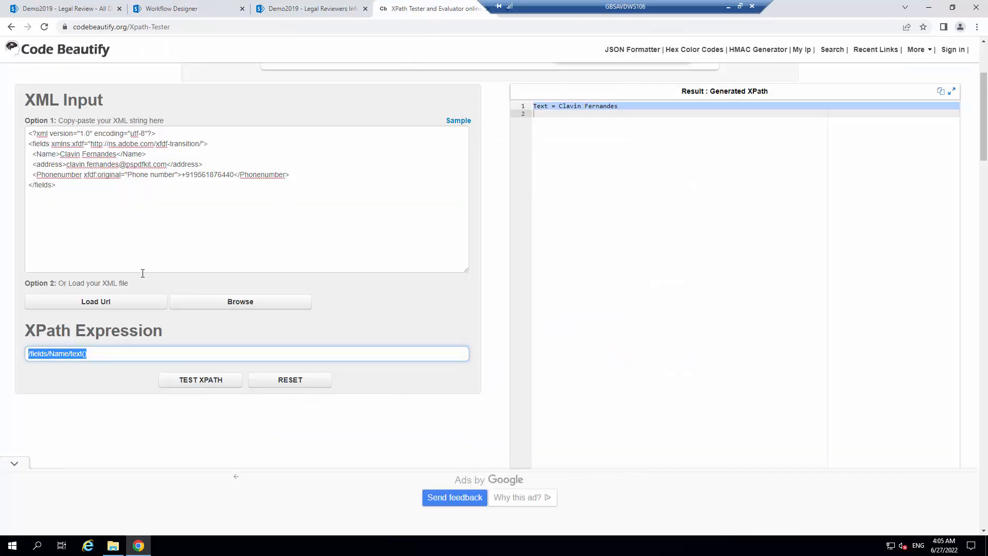
double_click(50, 164)
key("ctrl+c")
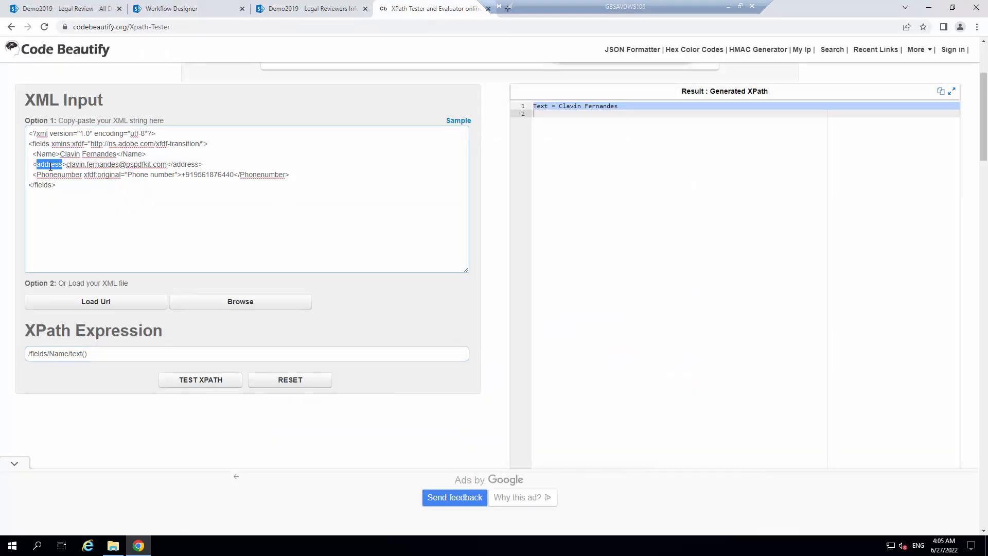
left_click(54, 354)
double_click(54, 353)
key("ctrl+v")
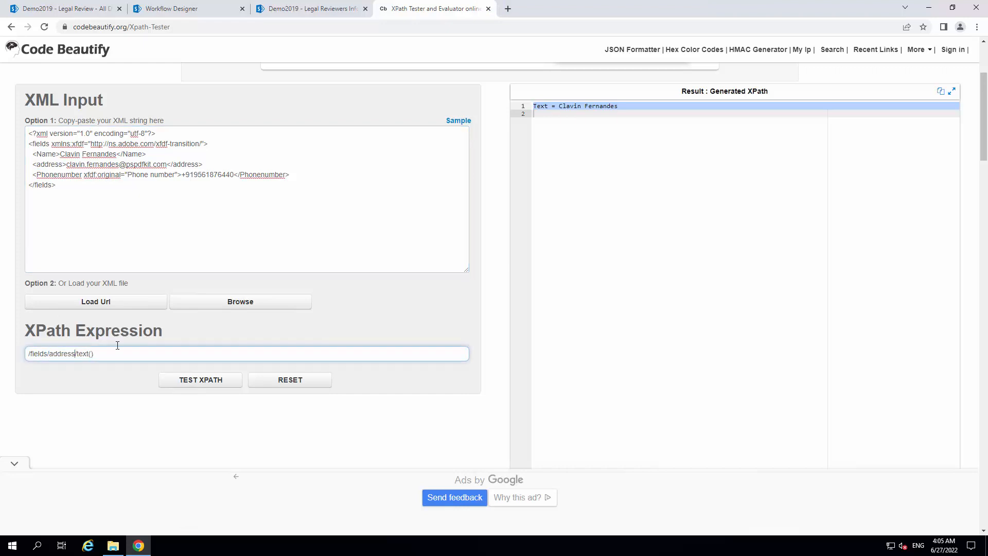
left_click(223, 384)
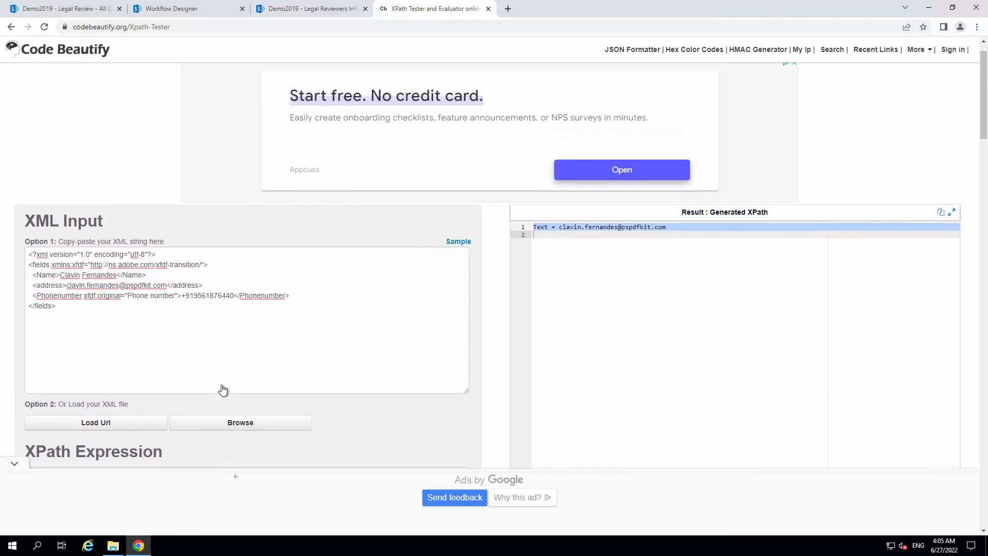
Copy the tested /fields/address/text() expression into Output 2 of the Query XML action and store its result in Address
scroll(222, 385, "down", 2)
left_click_drag(108, 405, 11, 404)
key("ctrl+c")
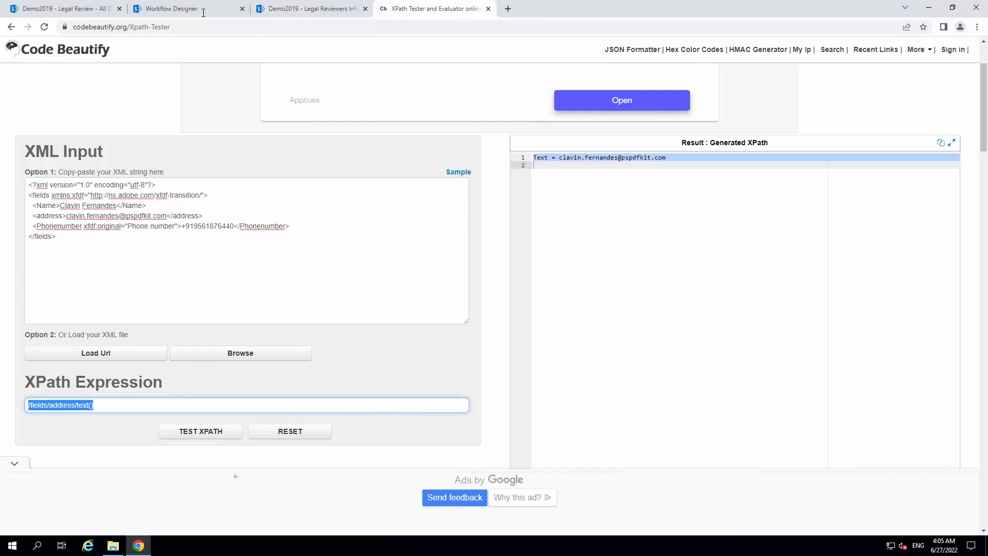
left_click(228, 9)
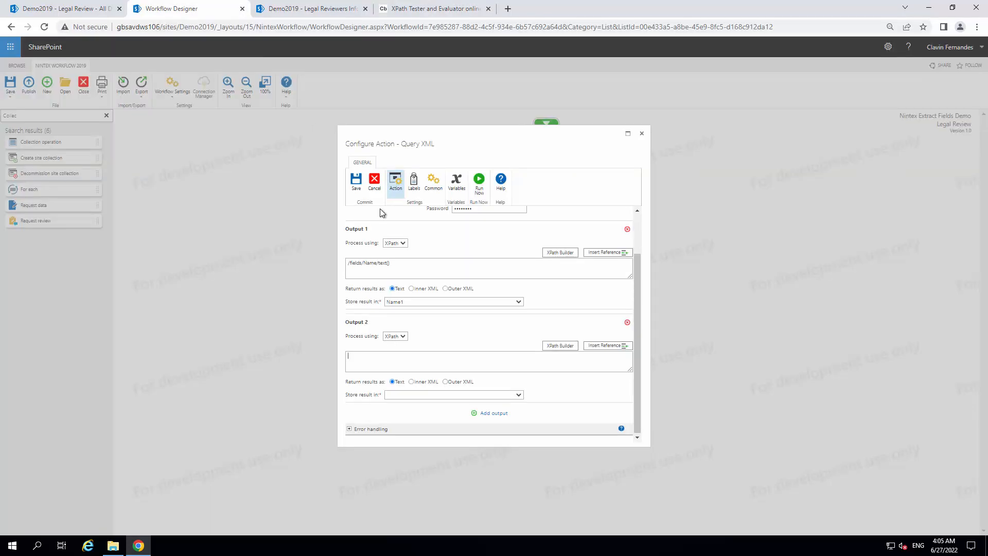
key("ctrl+v")
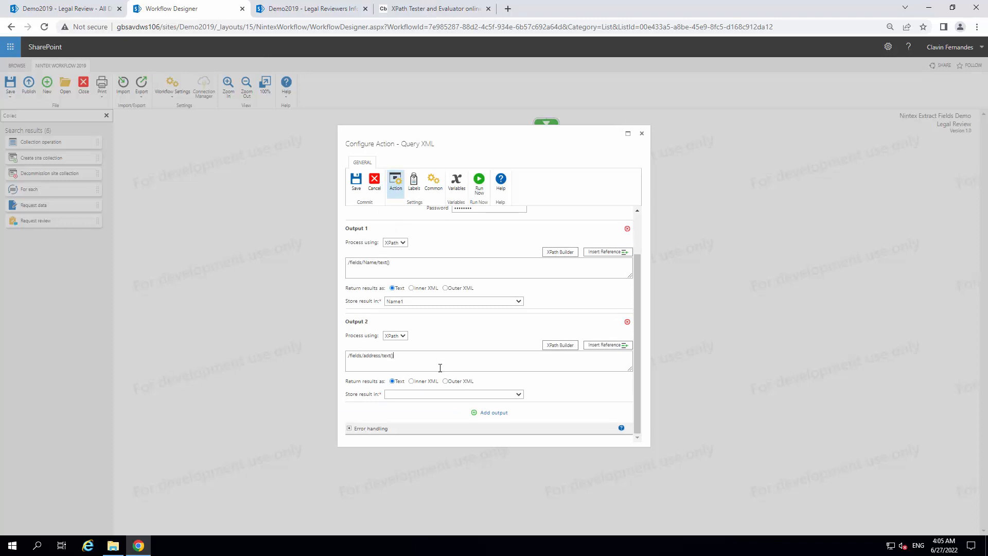
left_click(487, 394)
left_click(406, 411)
Add a third output to the Query XML action and process it using XPath
left_click(494, 412)
left_click(402, 337)
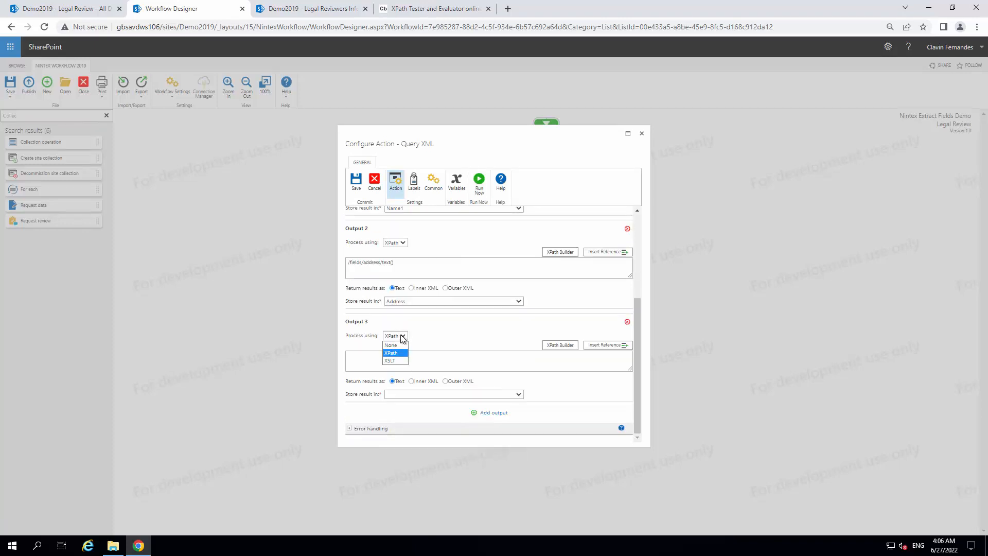
left_click(408, 352)
Change the expression in the XPath Tester to /fields/Phonenumber/text() and test it
left_click(449, 9)
double_click(63, 226)
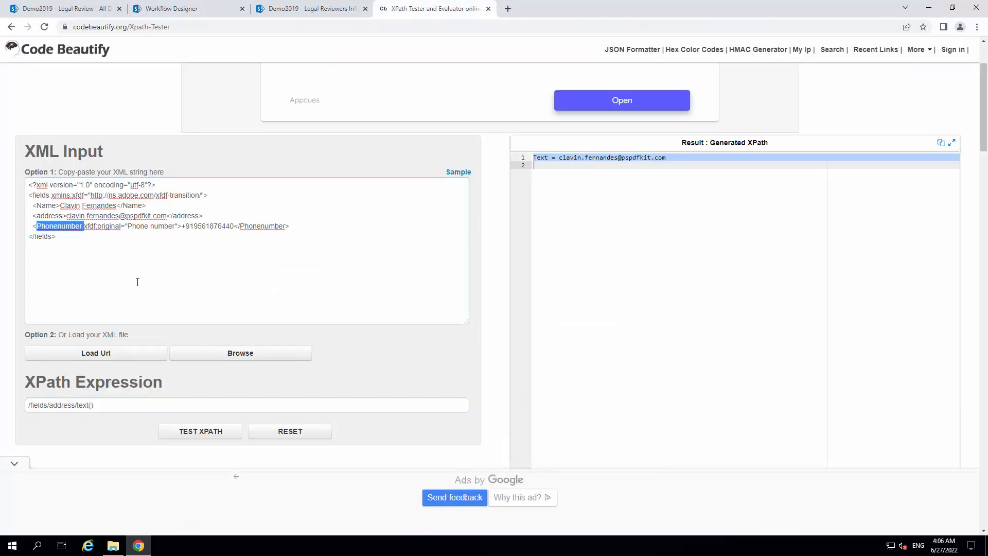
left_click(199, 431)
scroll(164, 427, "up", 1)
scroll(230, 366, "down", 3)
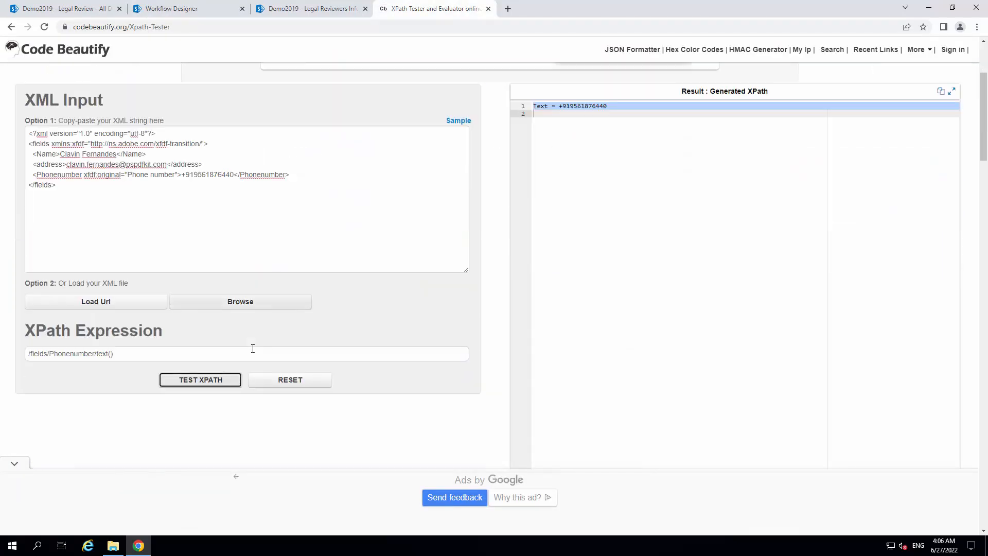
Copy /fields/Phonenumber/text() into Output 3, store its result in Phonenumber and save the Query XML action
left_click_drag(136, 354, 49, 287)
key("ctrl+c")
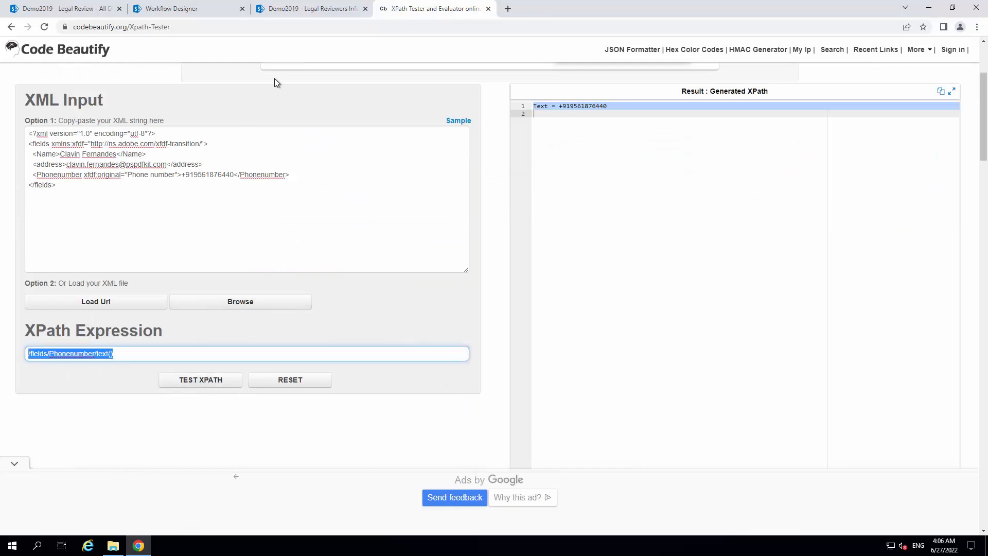
left_click(209, 8)
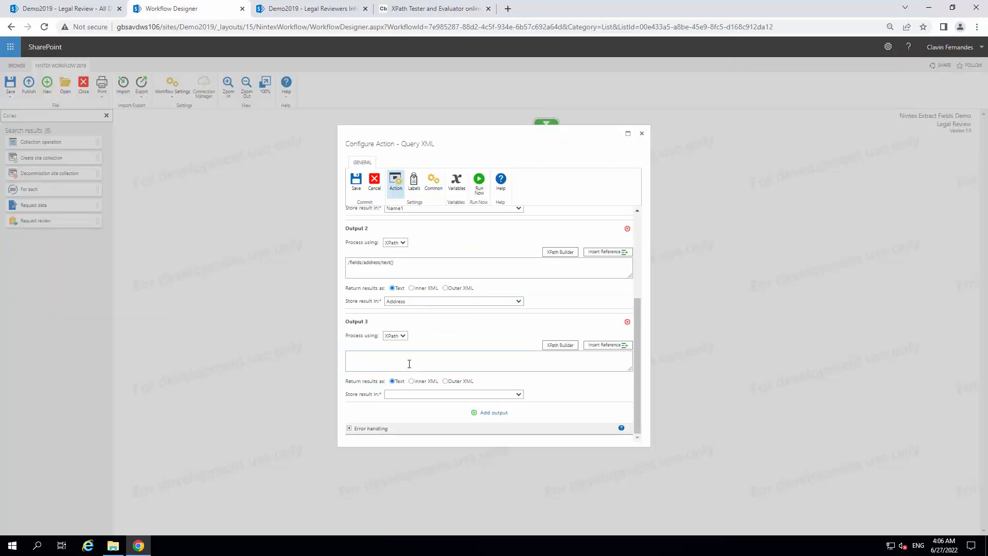
key("ctrl+v")
left_click(498, 398)
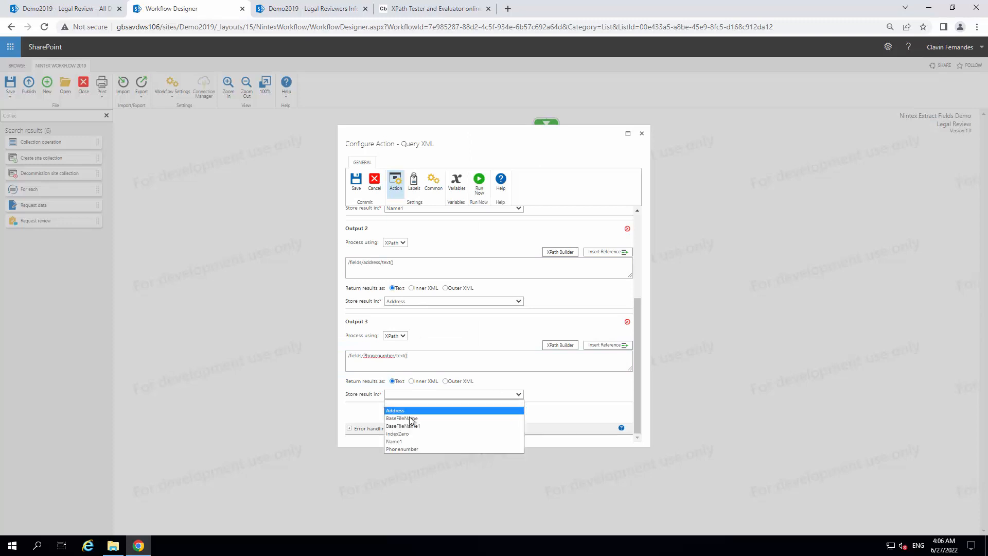
left_click(401, 450)
scroll(494, 343, "up", 3)
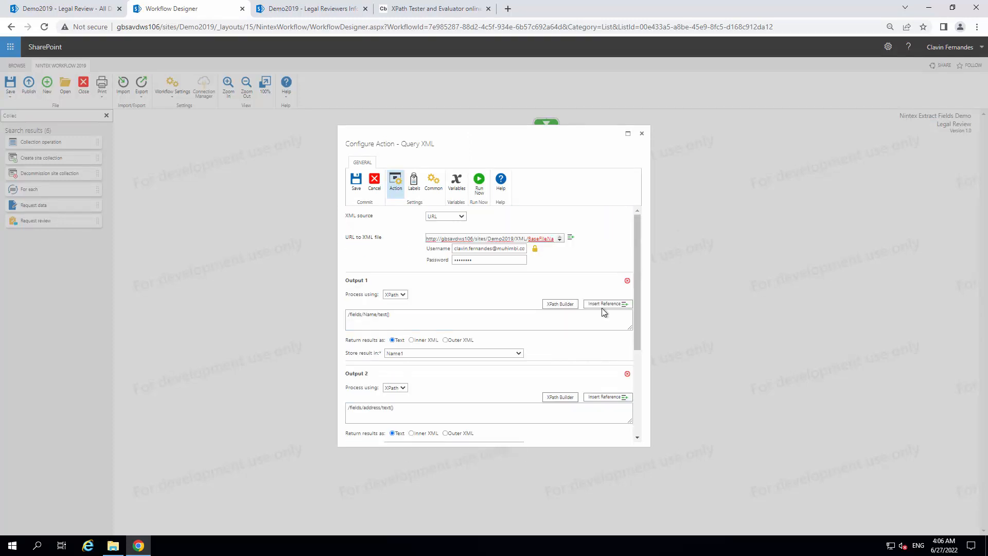
left_click(356, 181)
left_click(868, 172)
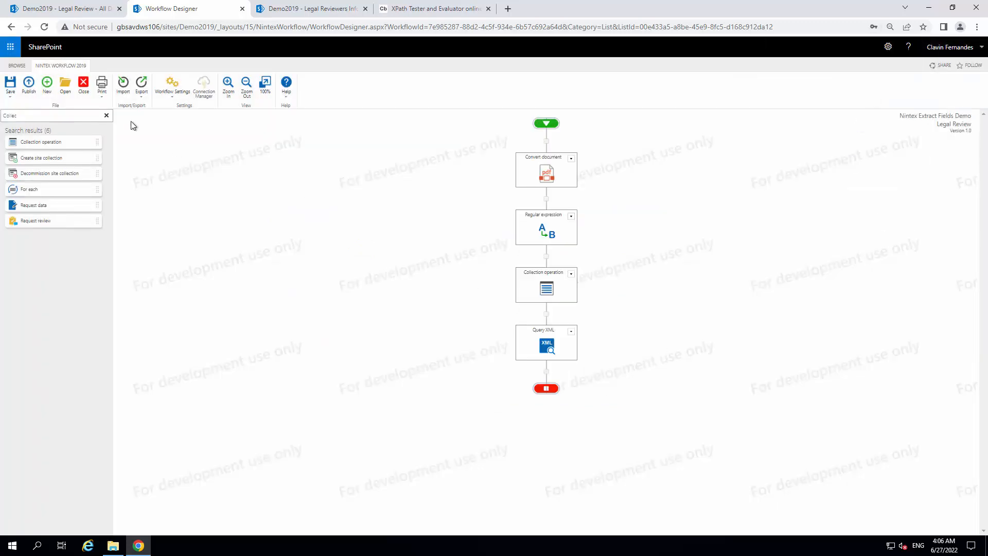
Search the workflow actions for "set" and add a Set field value action below Query XML
left_click(51, 113)
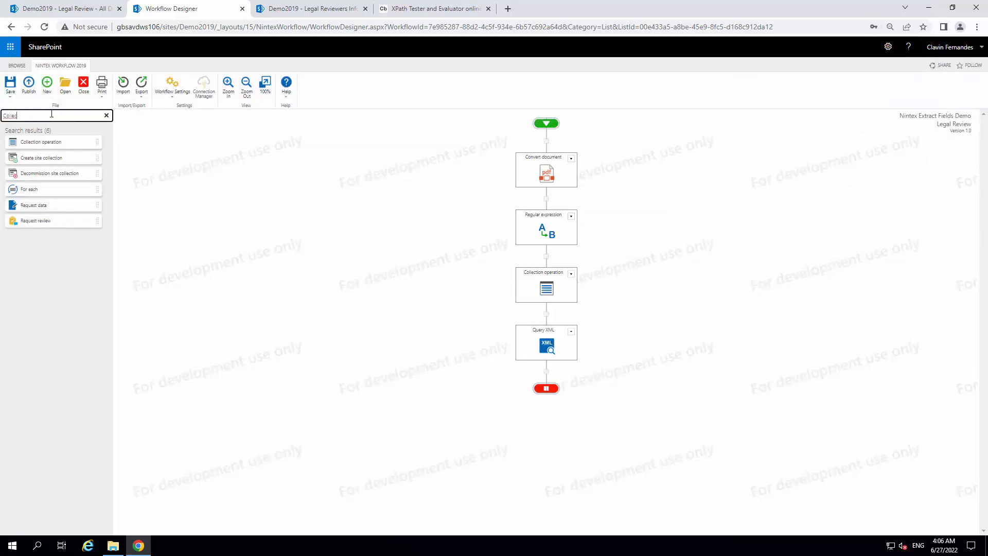
key("BackSpace")
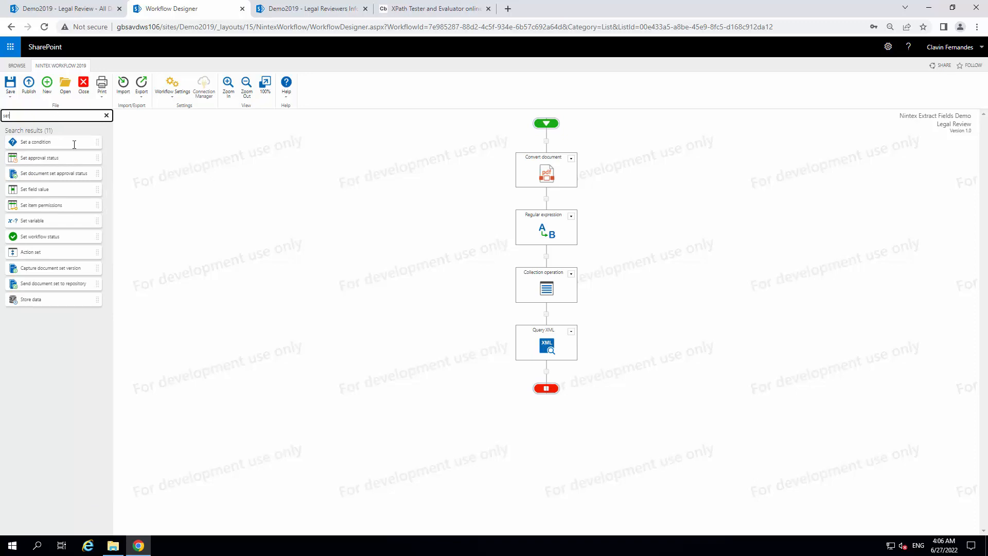
left_click_drag(78, 188, 546, 371)
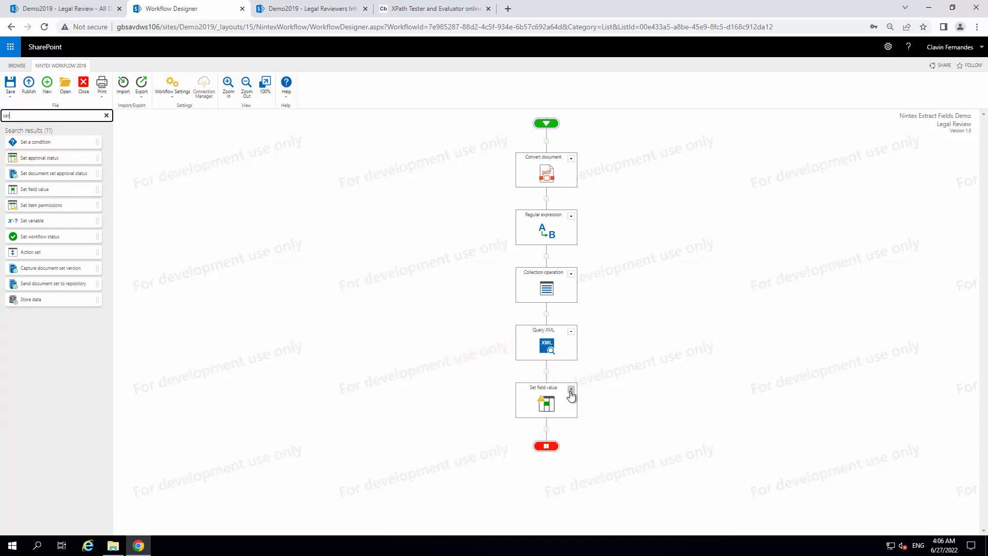
Configure the Set field value action to set the Name field to the workflow variable Name1, and save it
left_click(571, 388)
left_click(541, 399)
left_click(523, 216)
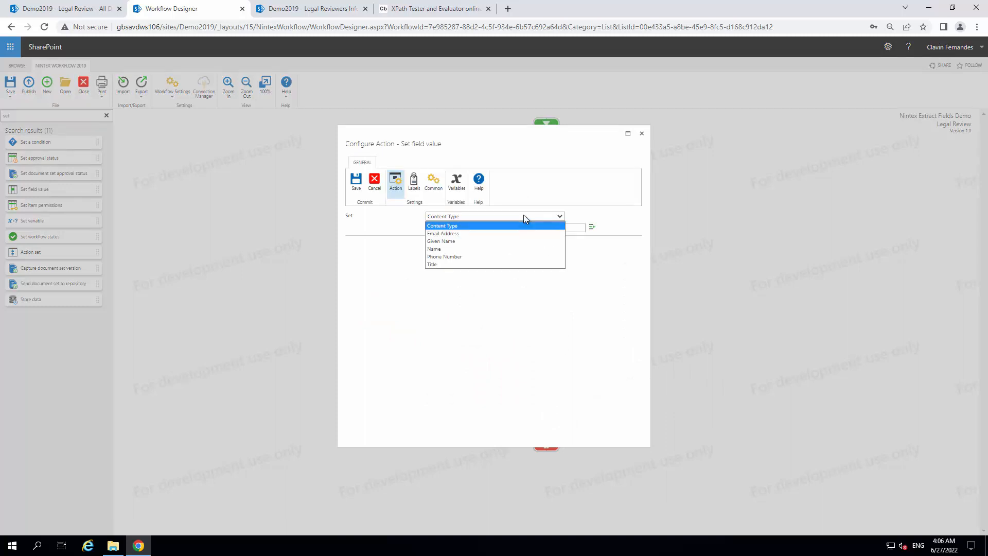
left_click(447, 249)
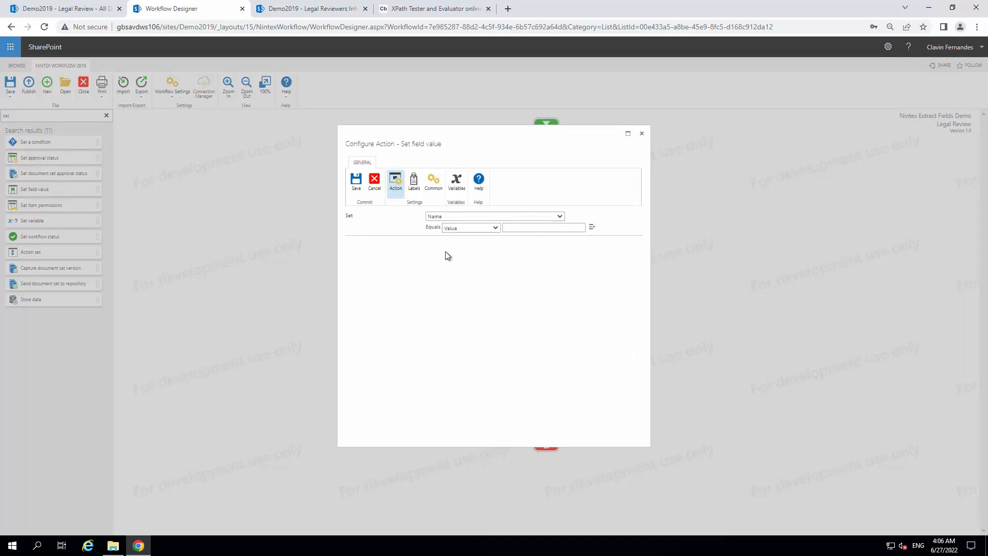
left_click(592, 227)
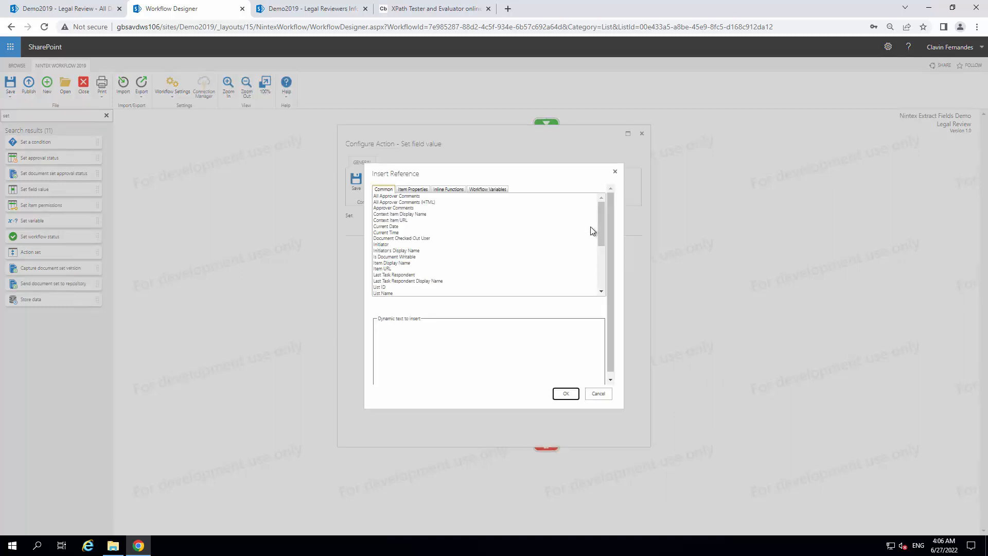
left_click(499, 190)
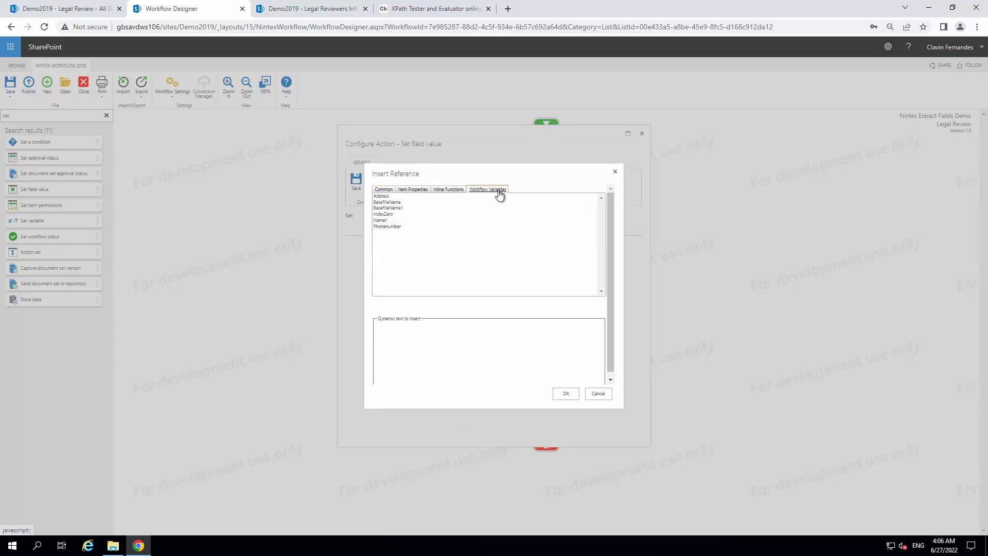
double_click(387, 221)
left_click(566, 394)
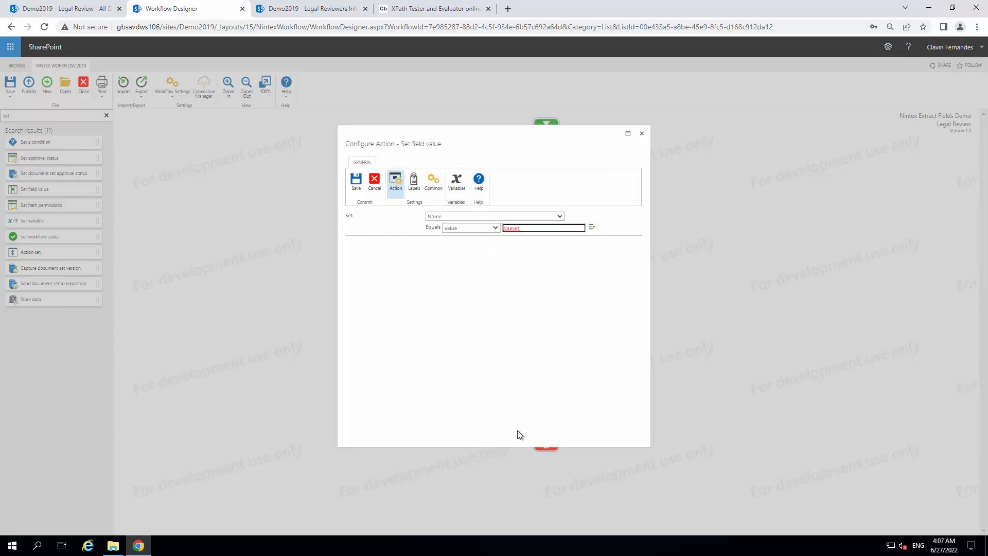
left_click(356, 181)
Copy the configured Set field value action and paste it twice below the original
left_click(571, 389)
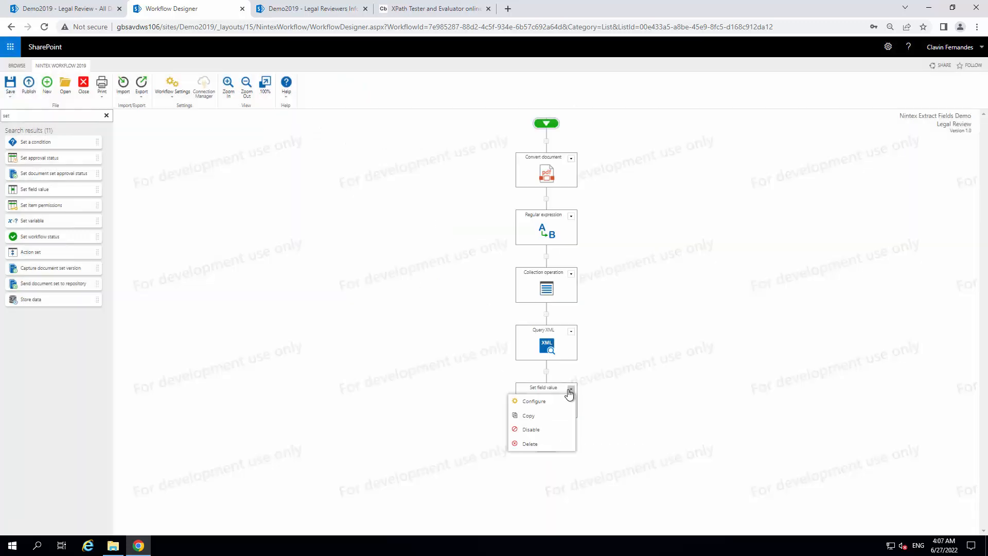
left_click(538, 417)
left_click(547, 432)
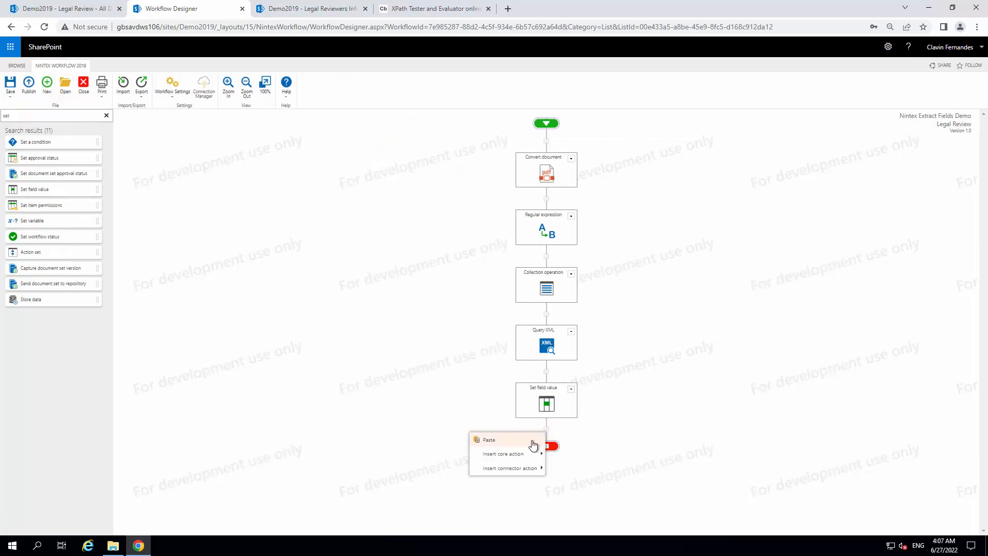
left_click(533, 445)
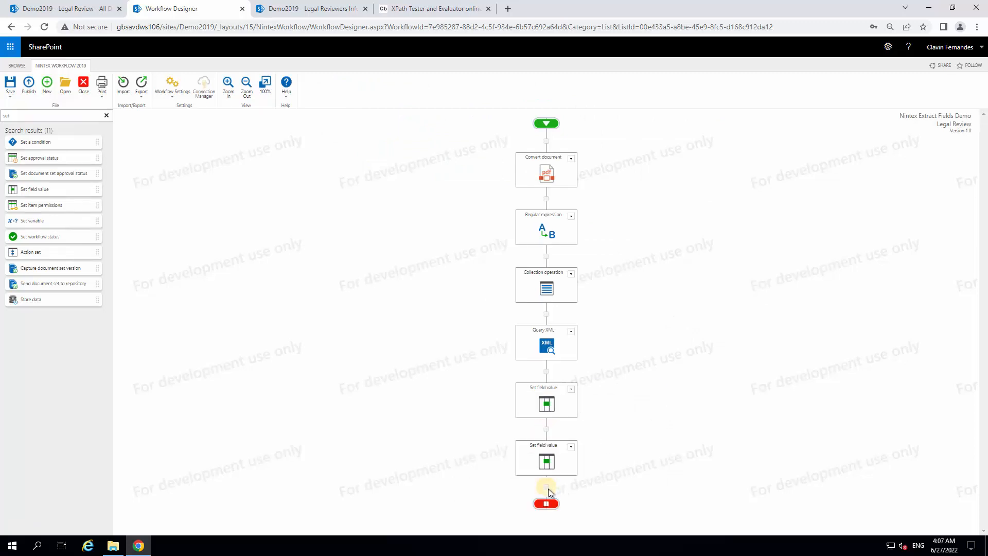
left_click(547, 488)
left_click(523, 499)
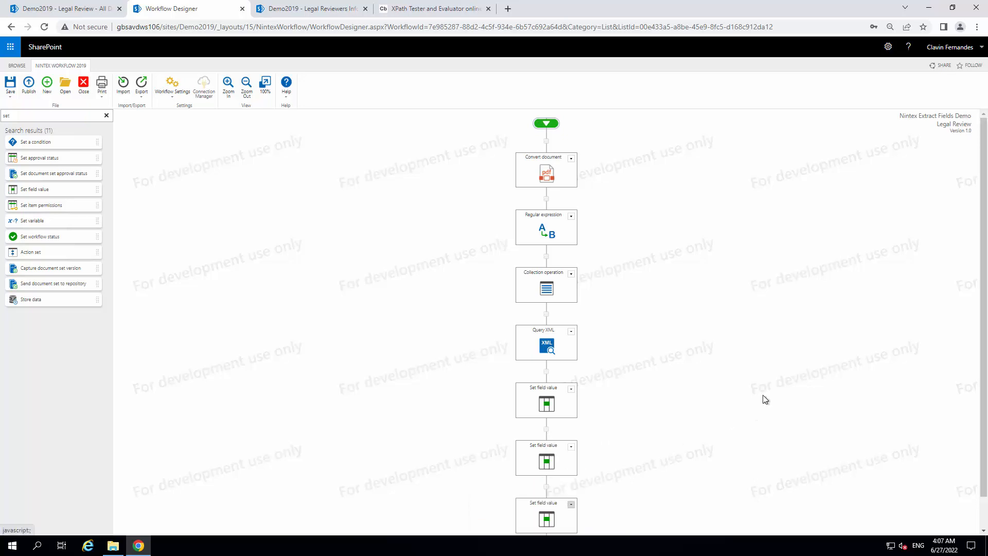
Configure the second Set field value action to set Email Address to the workflow variable Address, and save it
scroll(649, 392, "down", 1)
left_click(571, 413)
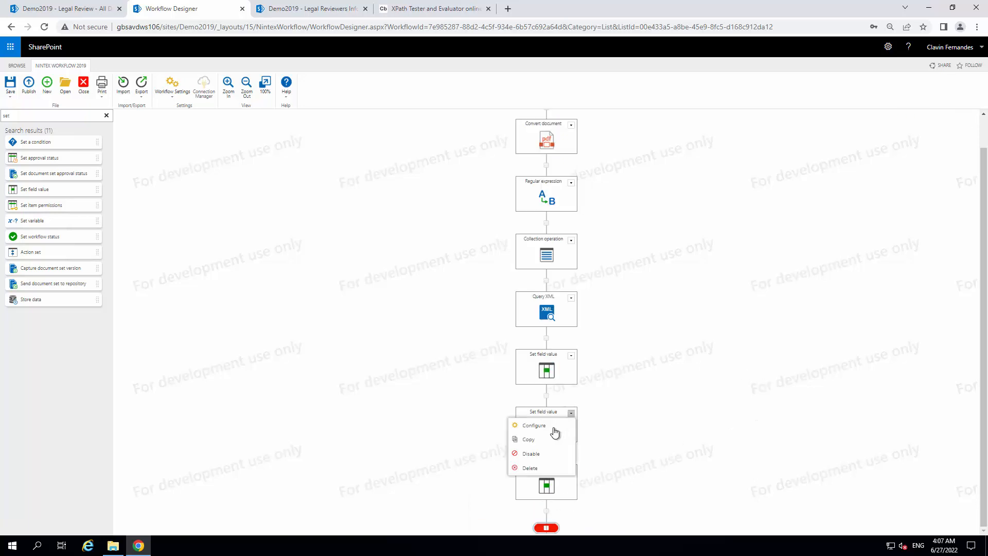
left_click(552, 433)
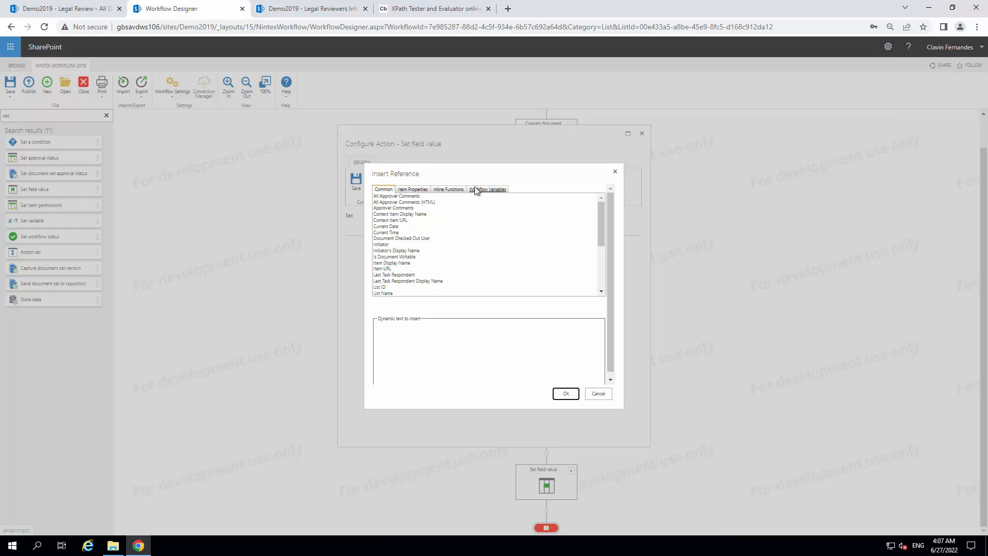
left_click(615, 172)
left_click(476, 217)
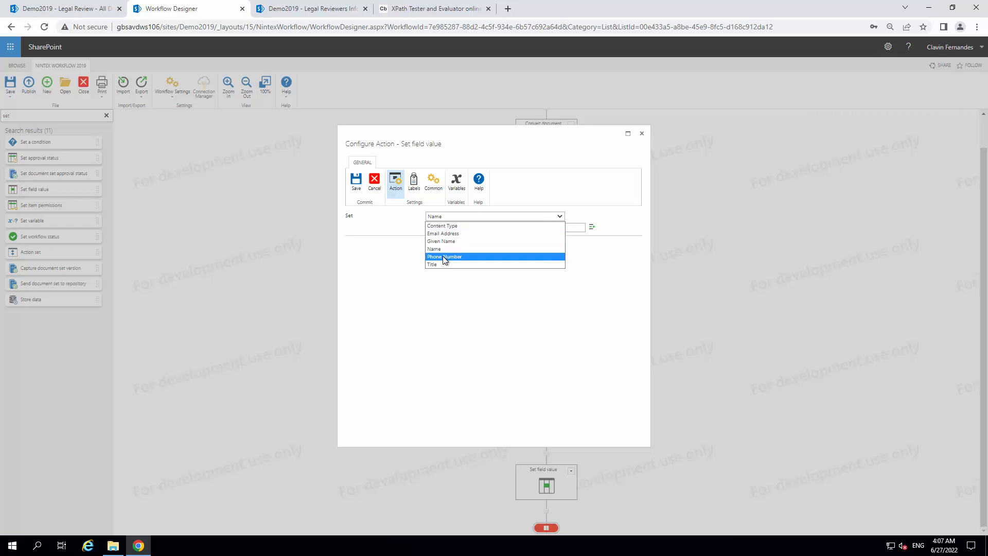
left_click(443, 234)
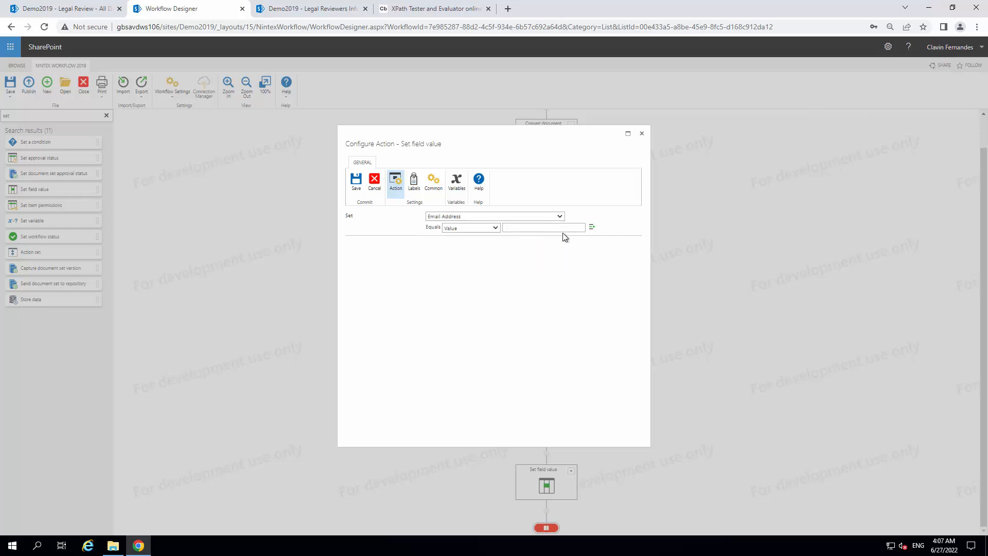
left_click(592, 229)
left_click(488, 189)
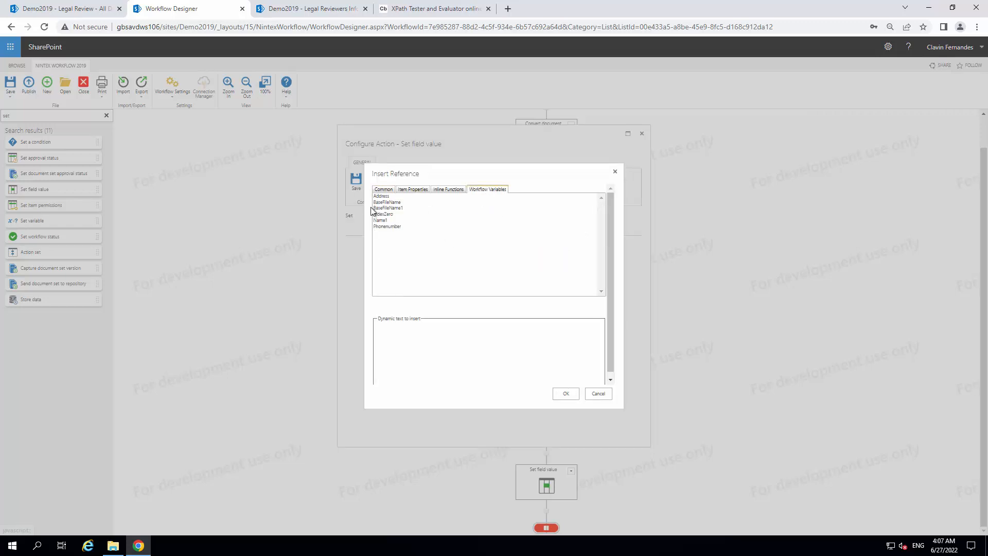
left_click(381, 196)
left_click(566, 392)
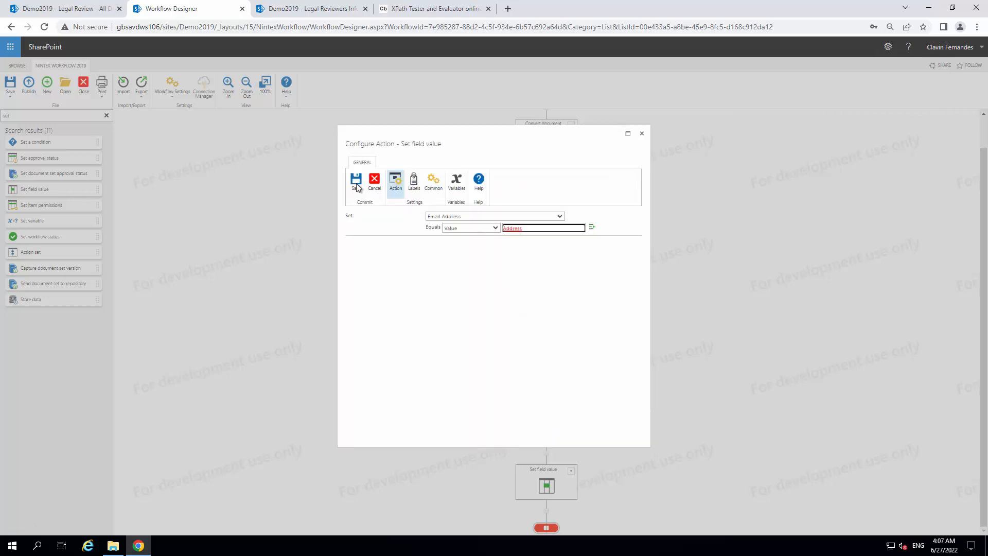
left_click(356, 180)
Set Phone Number to the workflow variable Phonenumber in the third Set field value action, save it and publish the workflow
left_click(571, 471)
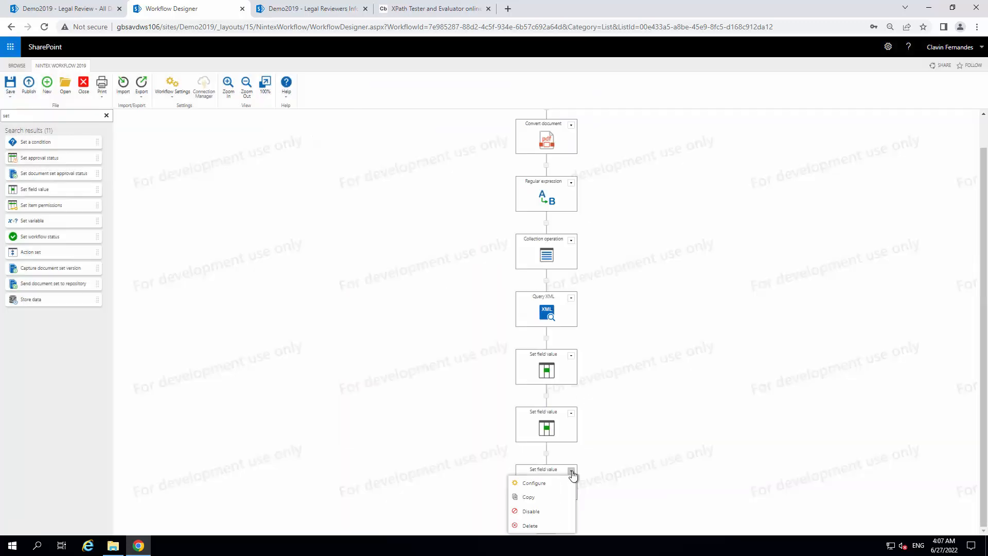
left_click(555, 483)
left_click(454, 216)
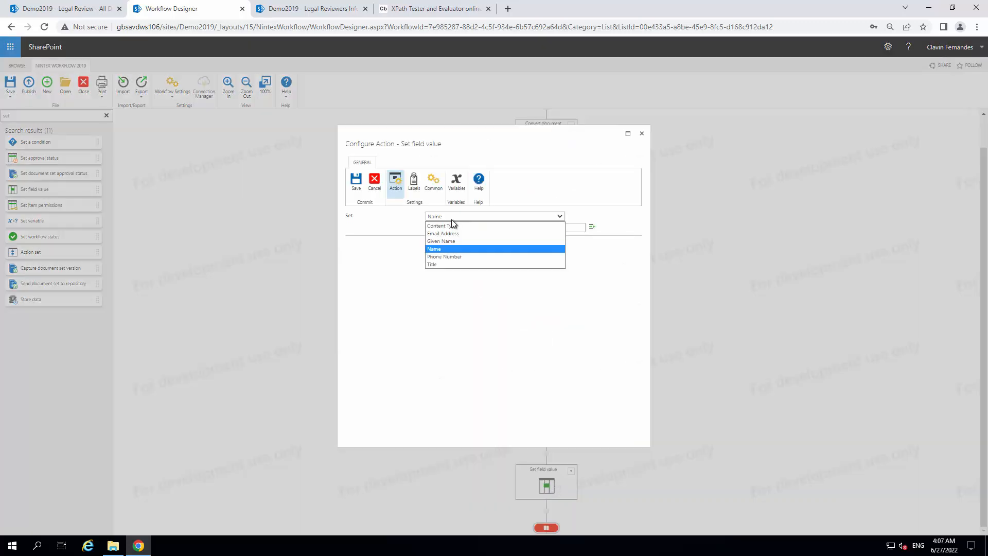
left_click(450, 254)
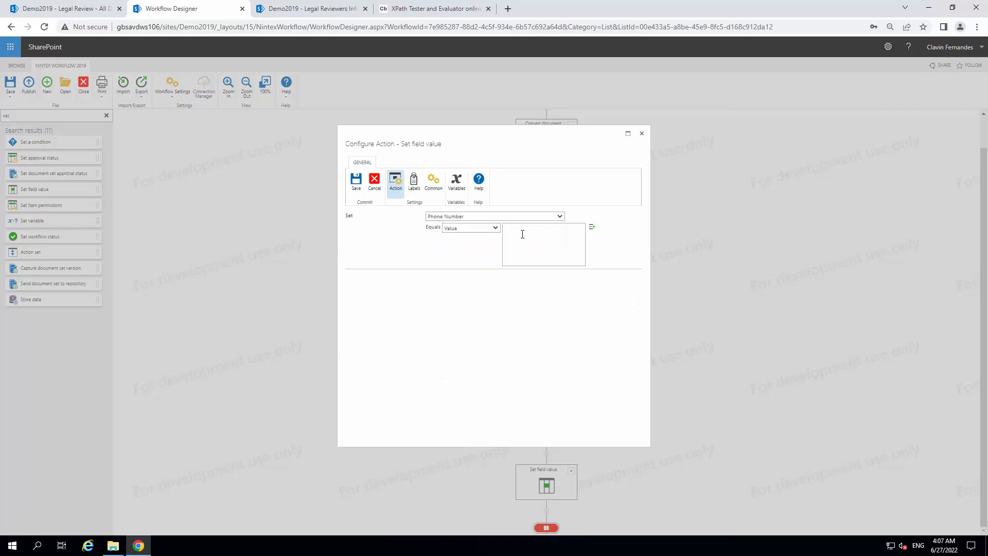
left_click(592, 226)
double_click(384, 225)
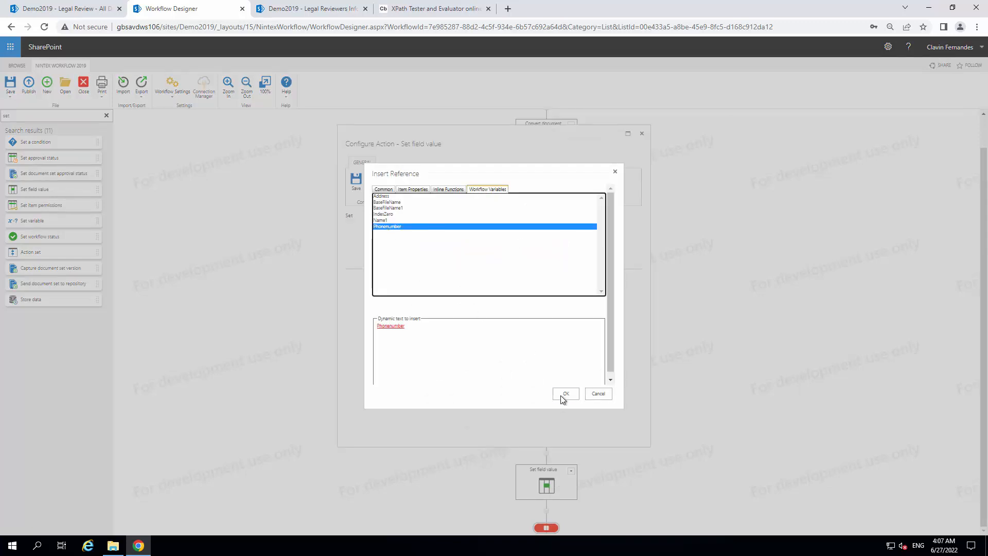
left_click(561, 394)
left_click(356, 186)
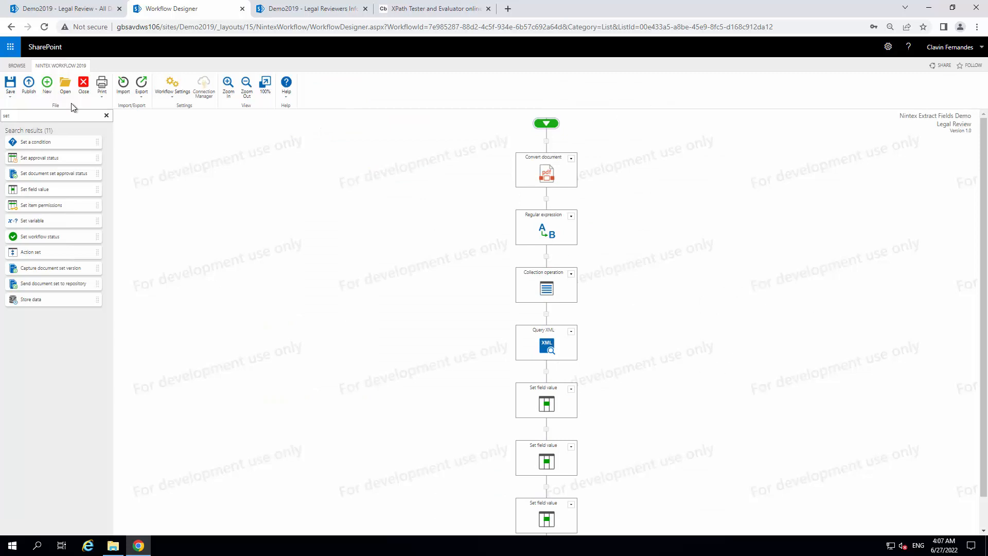
left_click(30, 85)
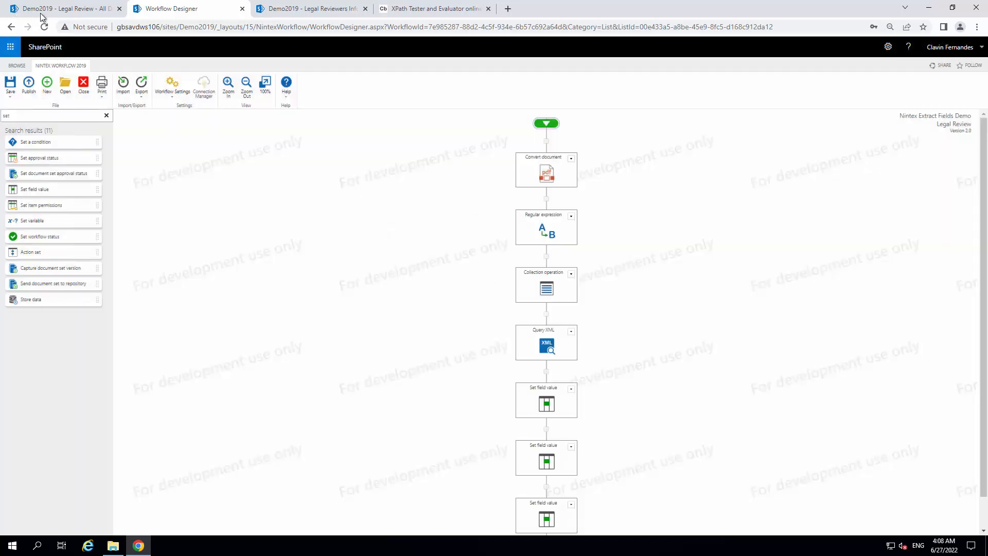
Start the Nintex Extract Fields Demo workflow on Legal Reviewers Info(FDF).pdf in the Legal Review library
left_click(41, 12)
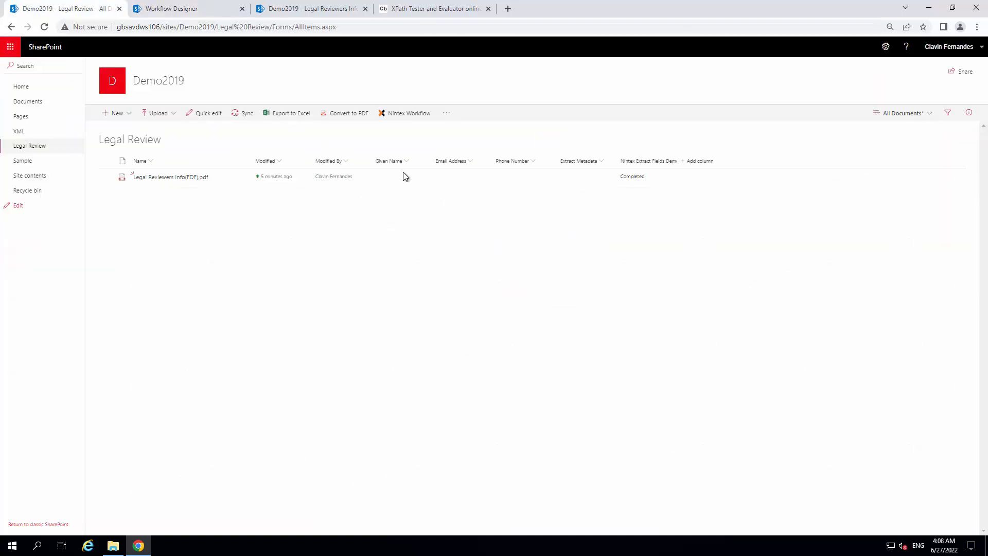
left_click(107, 177)
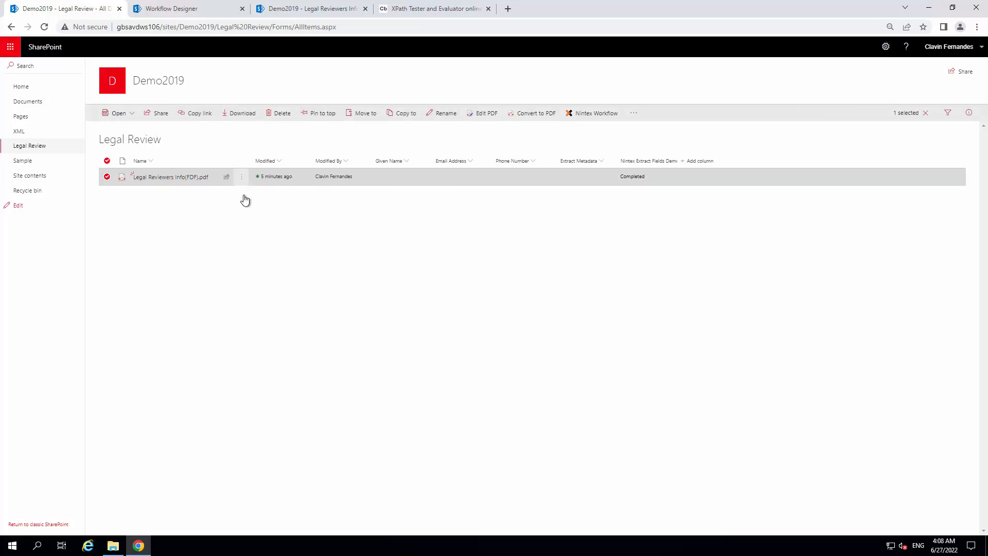
left_click(241, 176)
mouse_move(274, 358)
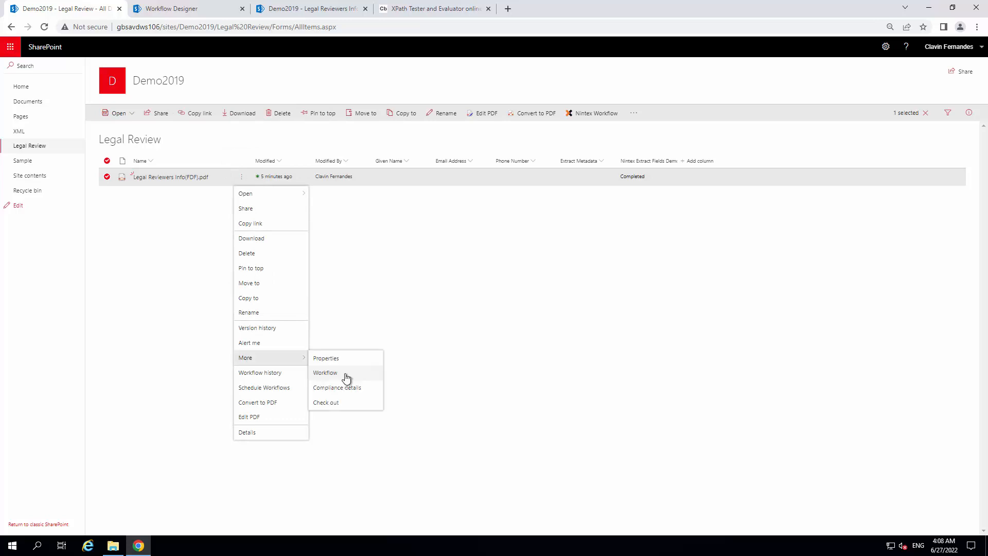
left_click(346, 378)
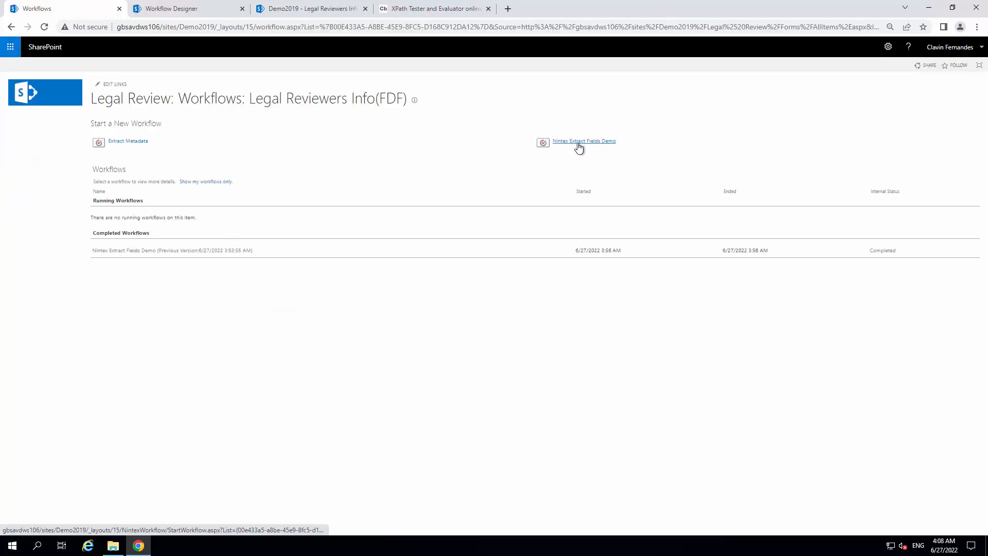
left_click(578, 146)
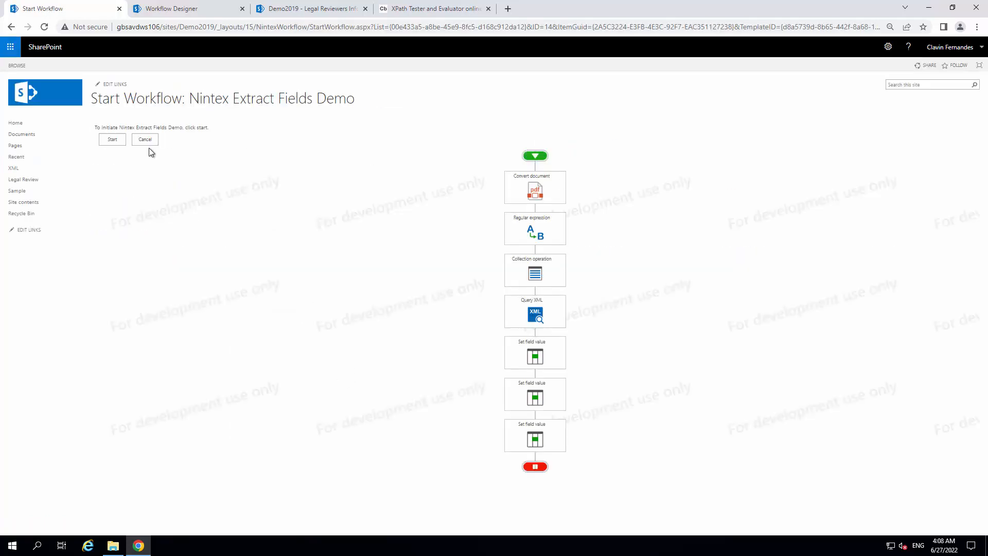
left_click(113, 140)
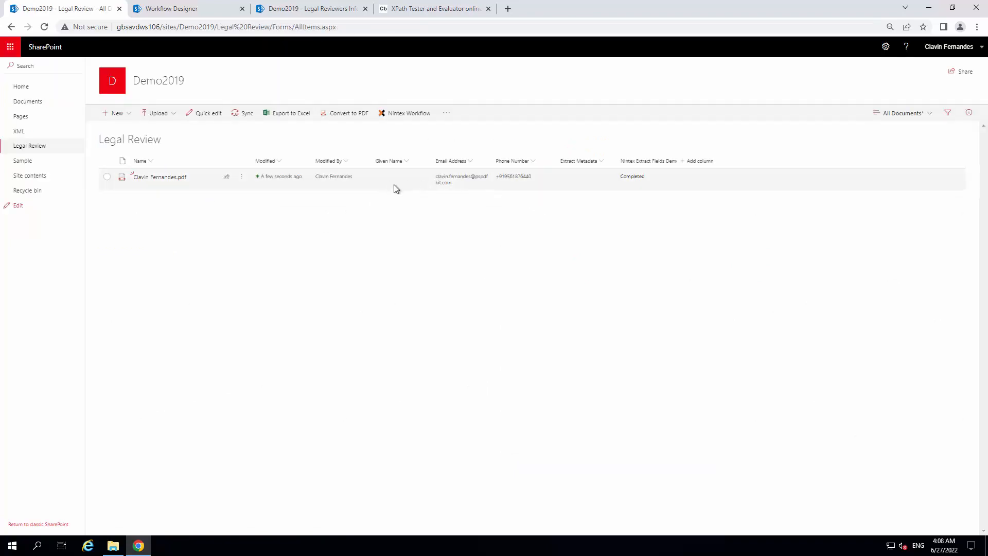
Change the target field of the workflow's first Set field value action to Given Name, checking it against the library's columns
left_click(198, 9)
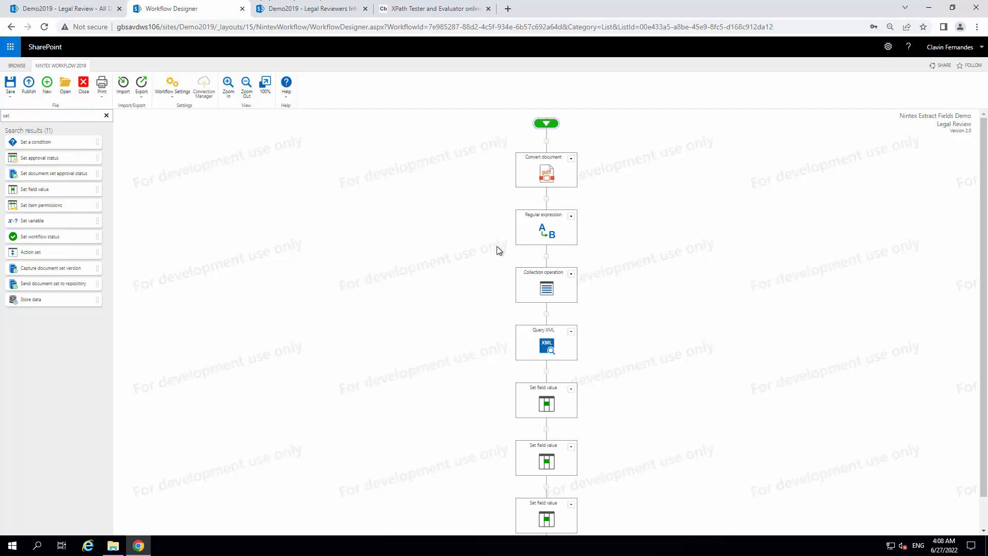
left_click(571, 355)
left_click(533, 369)
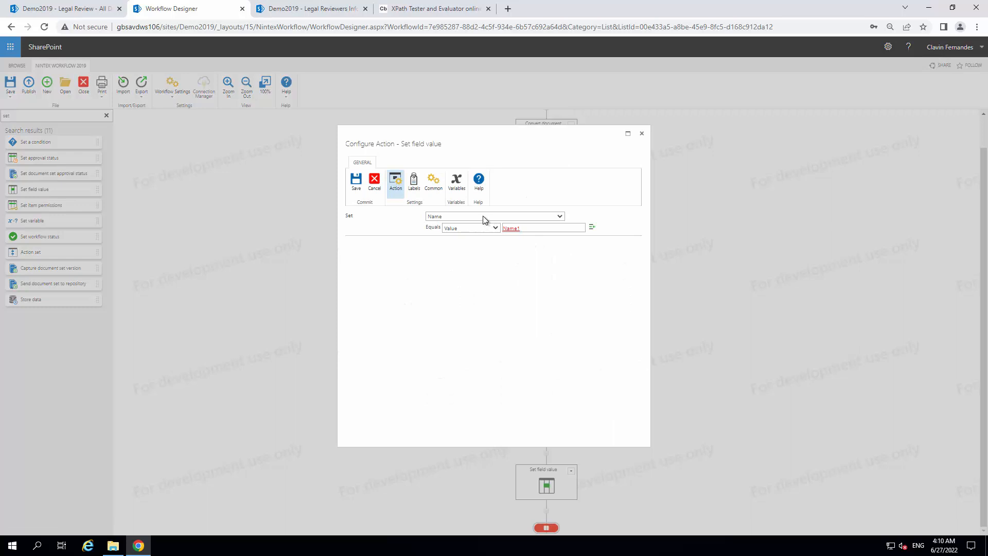
left_click(483, 217)
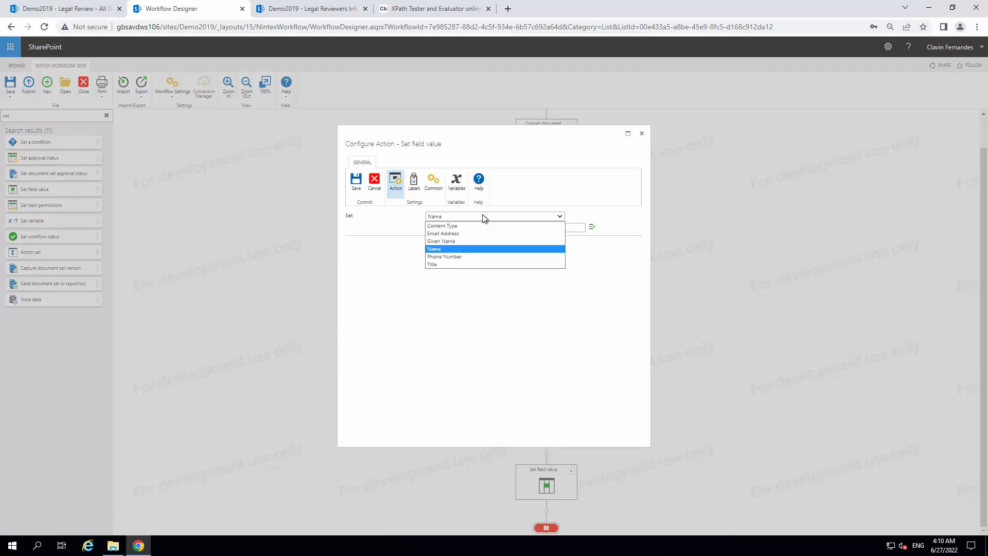
left_click(453, 241)
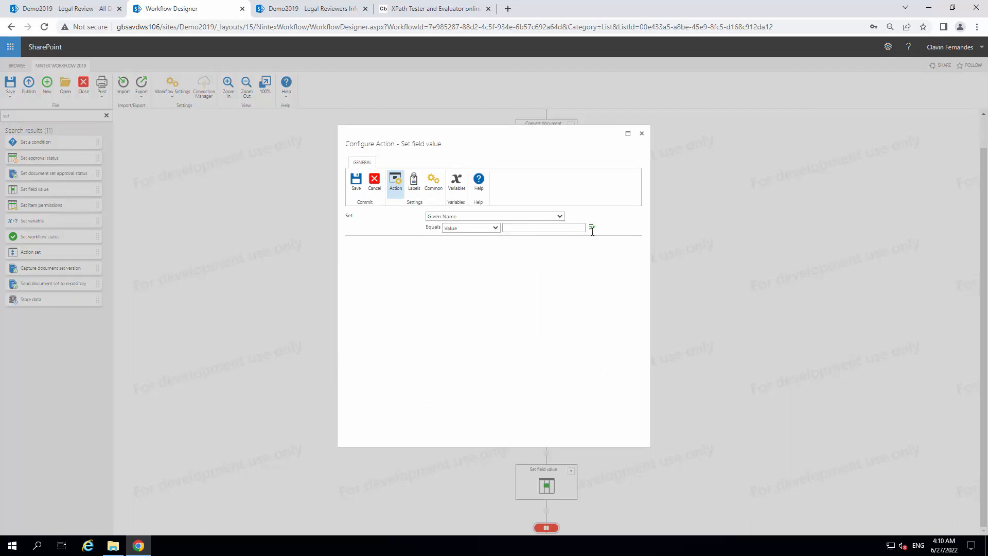
left_click(44, 13)
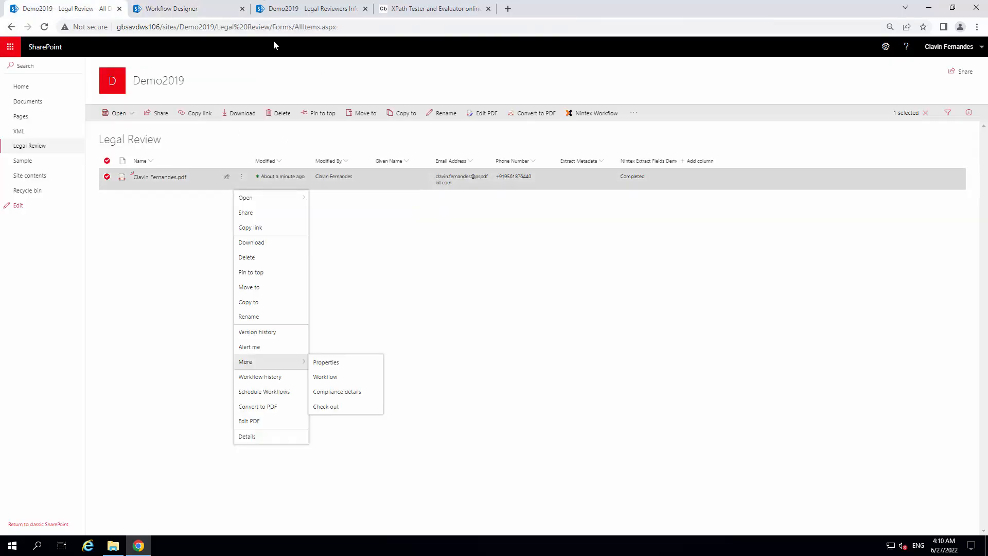
left_click(166, 7)
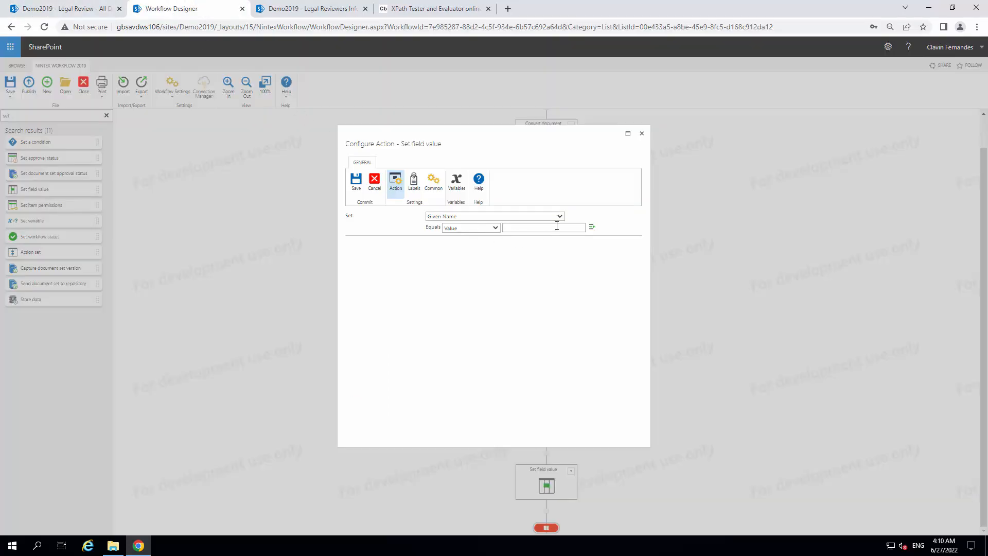
Set the Given Name value to the workflow variable Name1, save the action and publish the workflow
left_click(593, 227)
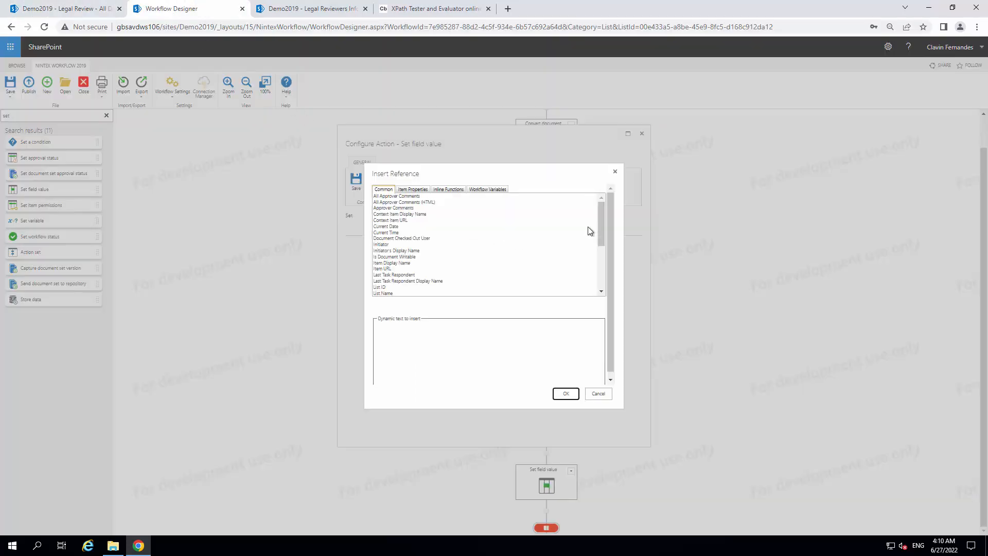
left_click(496, 190)
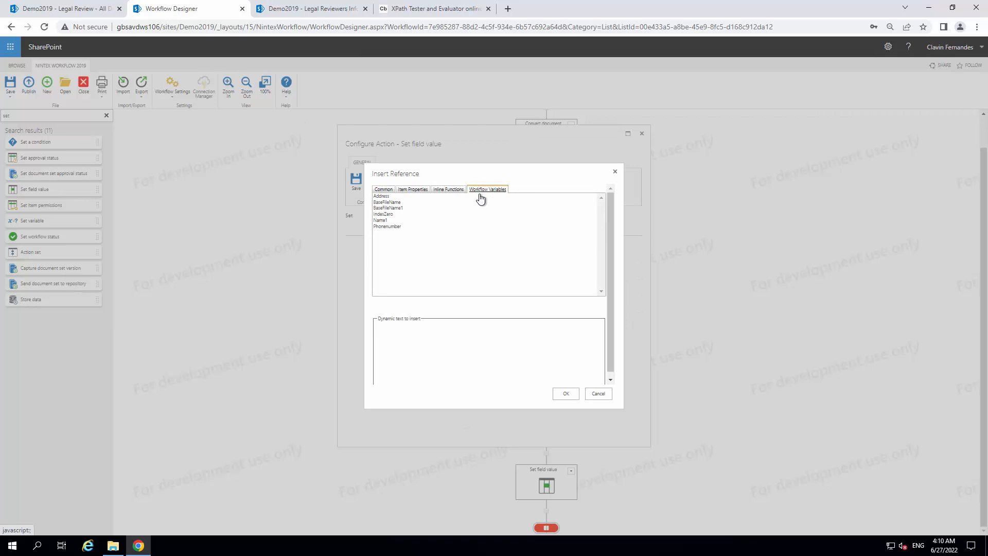
left_click(380, 220)
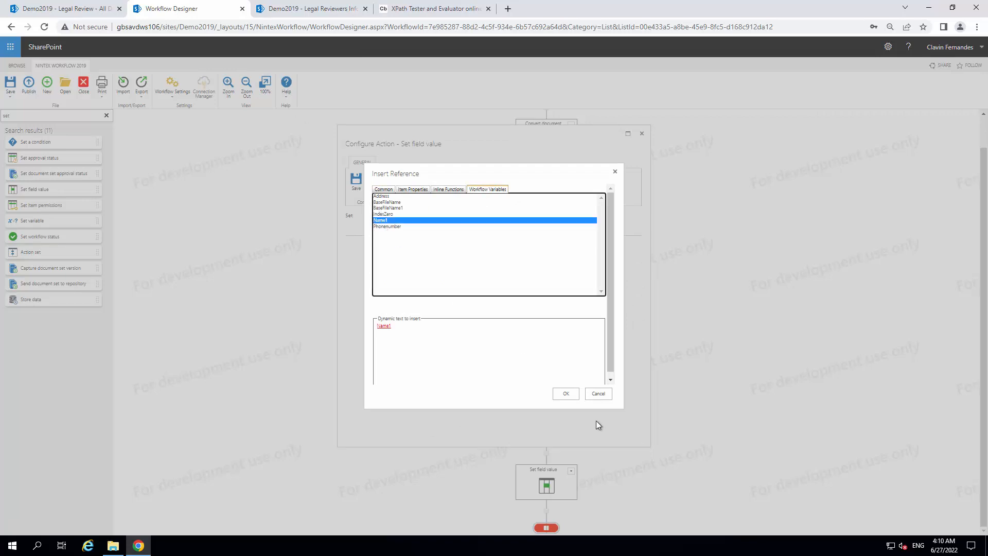
left_click(568, 397)
left_click(357, 183)
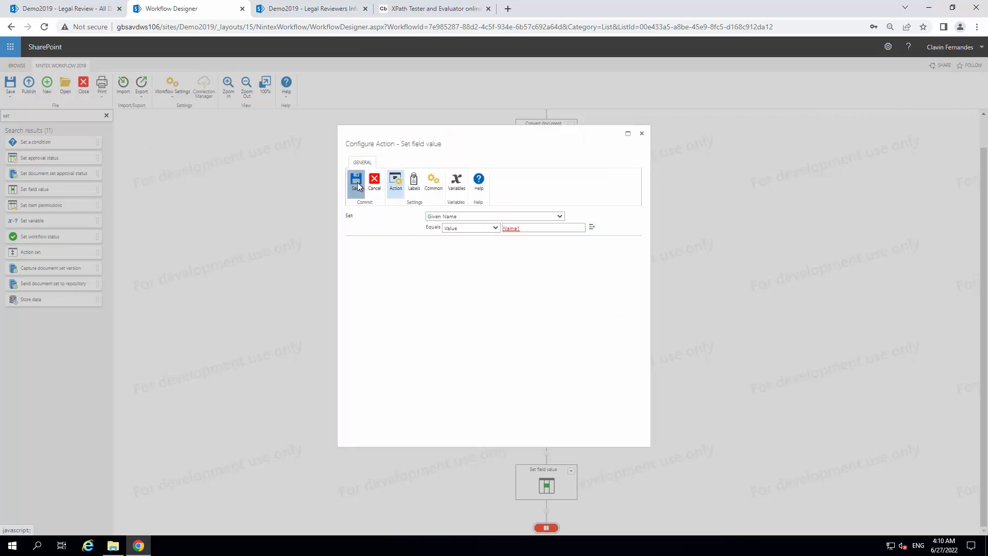
left_click(29, 85)
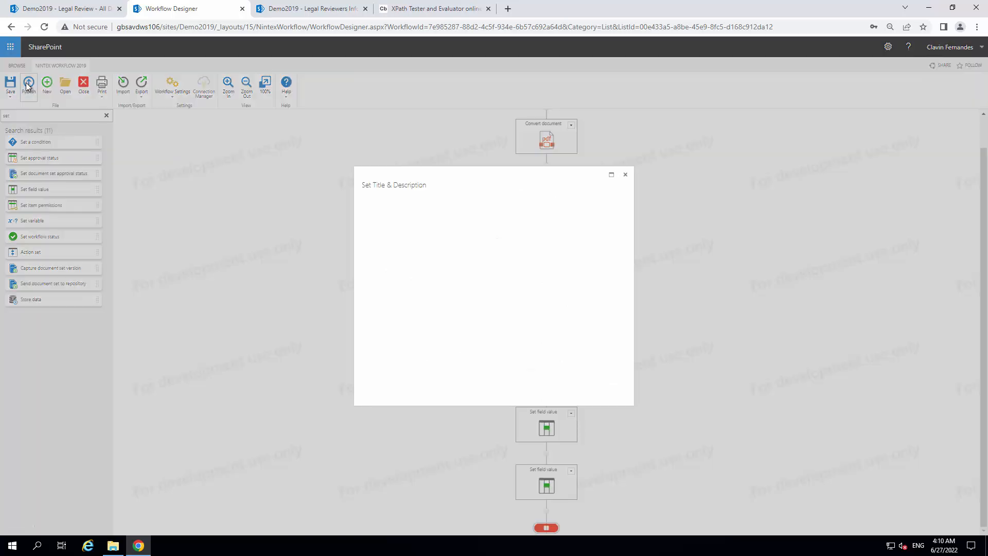
left_click(368, 215)
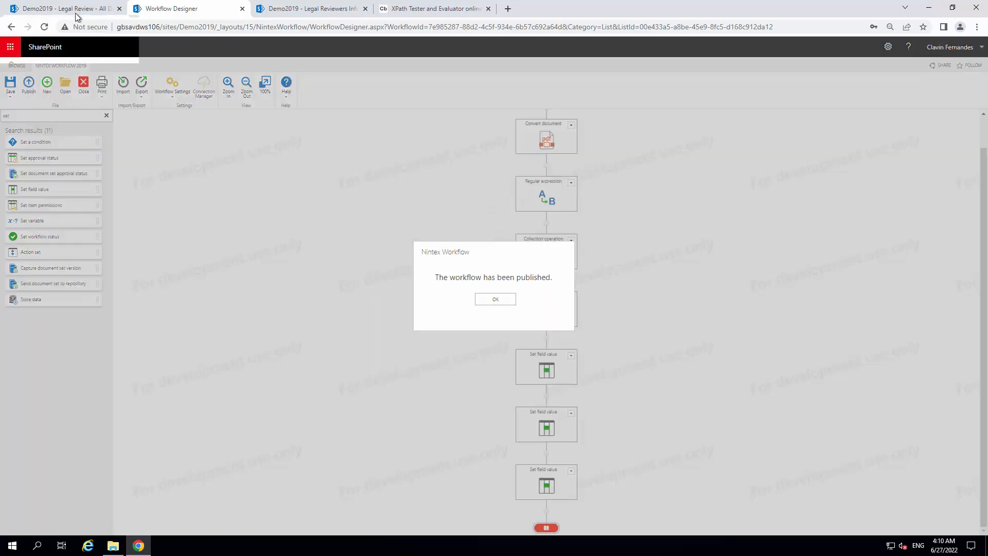
Run the republished Nintex Extract Fields Demo workflow on the PDF in the Legal Review library
left_click(76, 17)
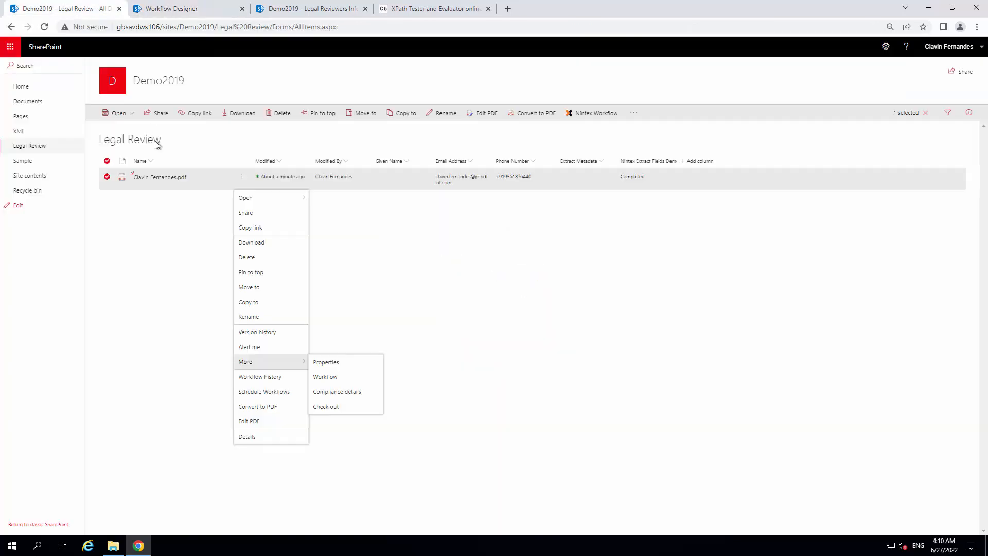
left_click(331, 379)
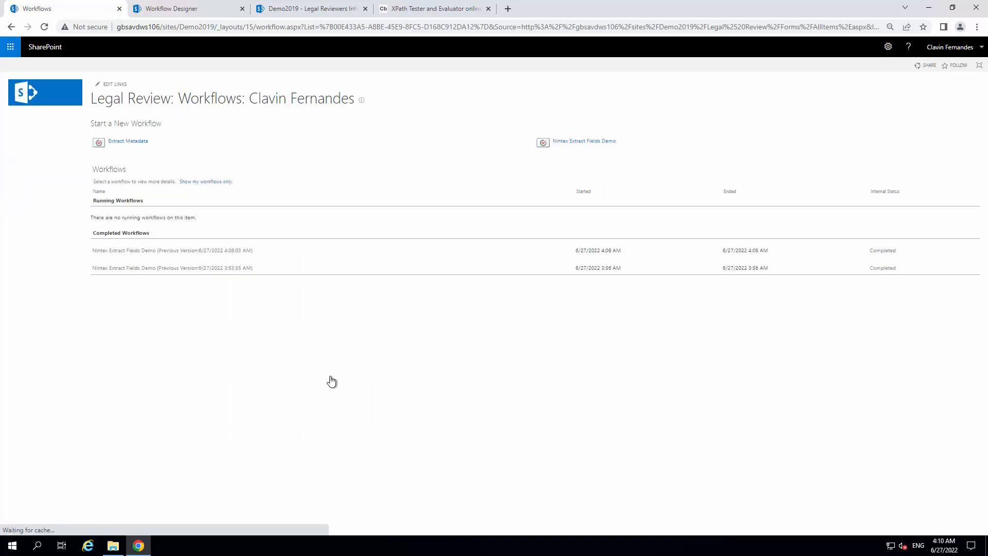
left_click(594, 141)
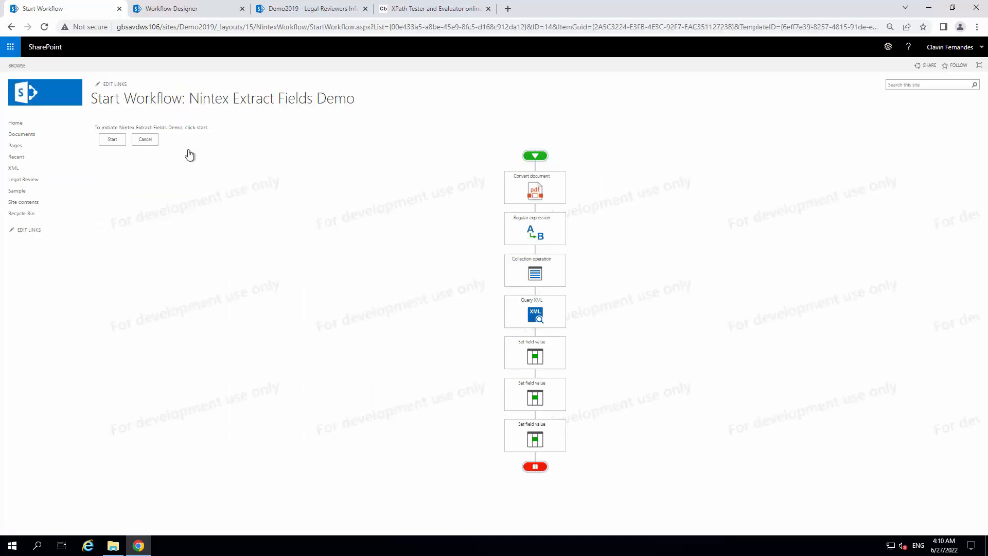
left_click(112, 139)
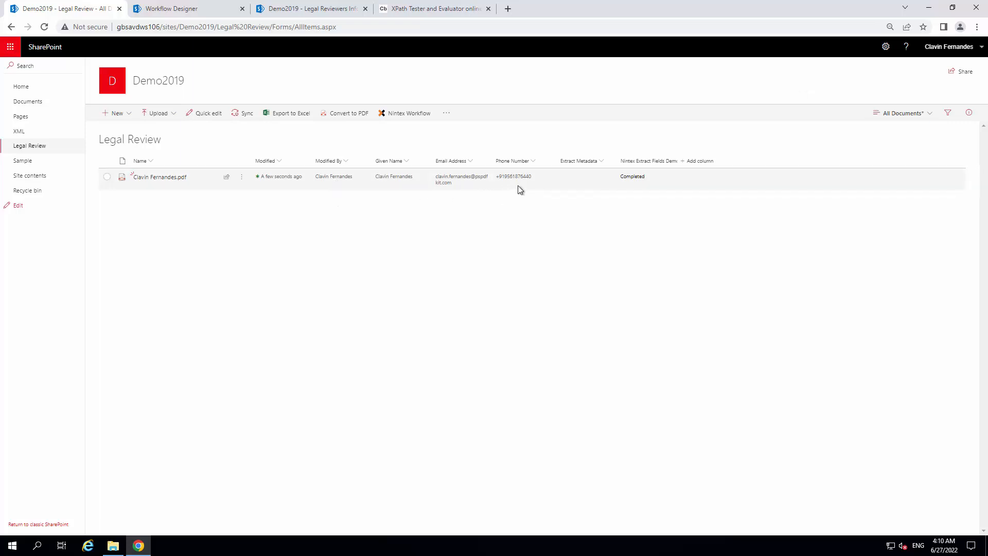
Open the workflow's settings in the designer and show the choices for starting when items are modified
left_click(170, 8)
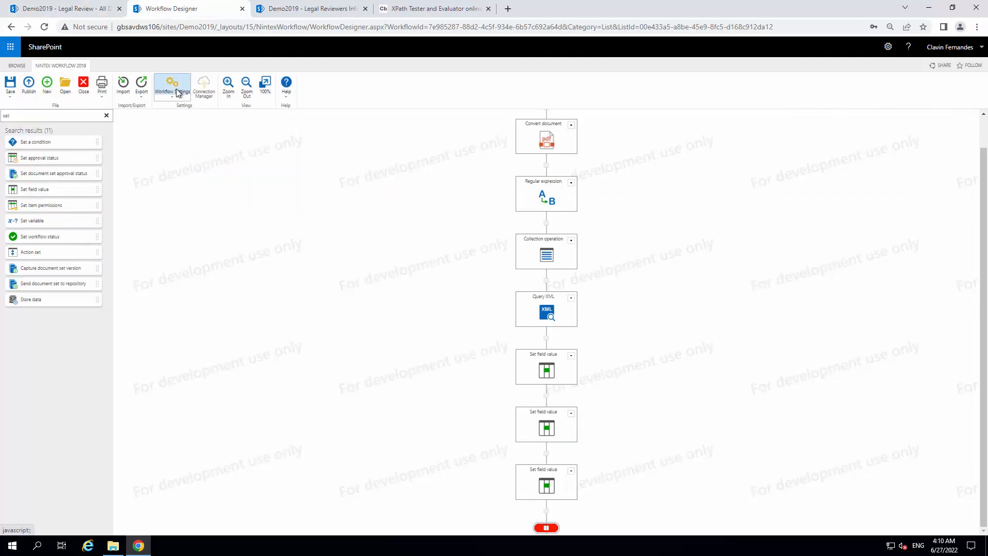
left_click(176, 88)
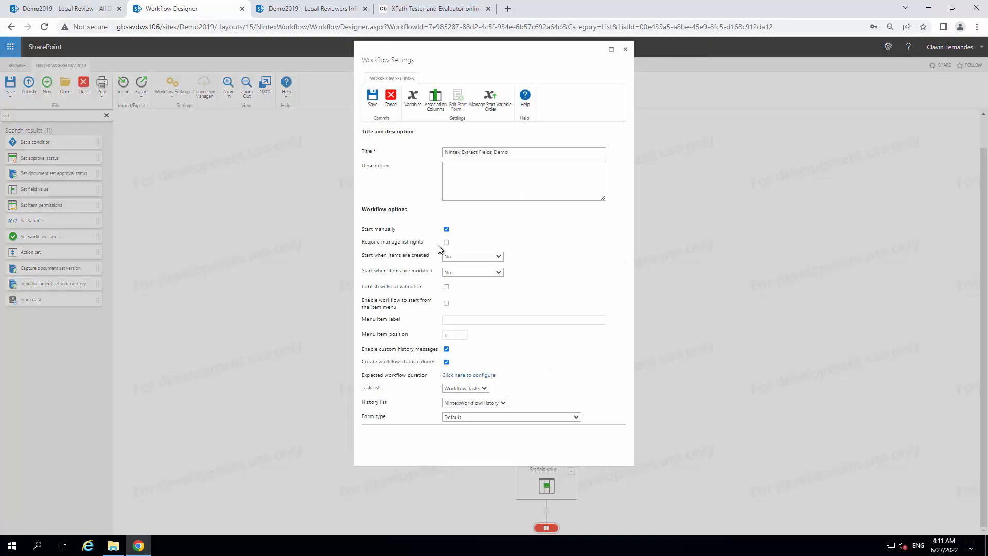
left_click(468, 275)
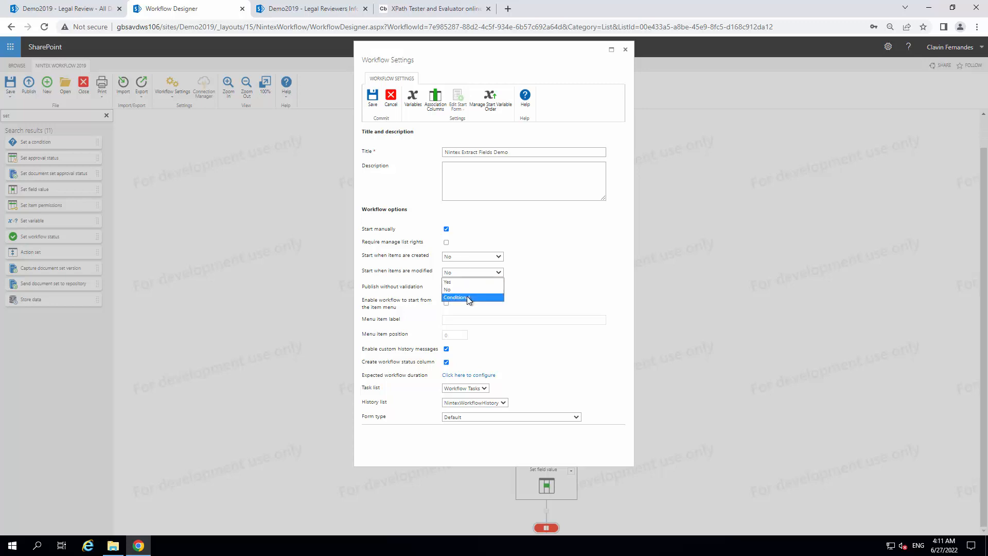